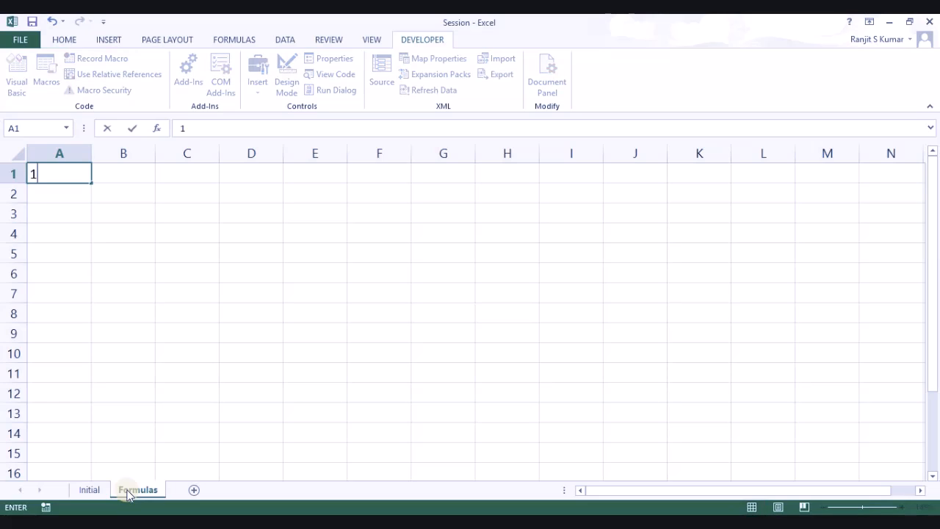
Step: Enter 1 in A1 and the labels sum, count and average in B1:B3
{"action": "key", "text": "Tab"}
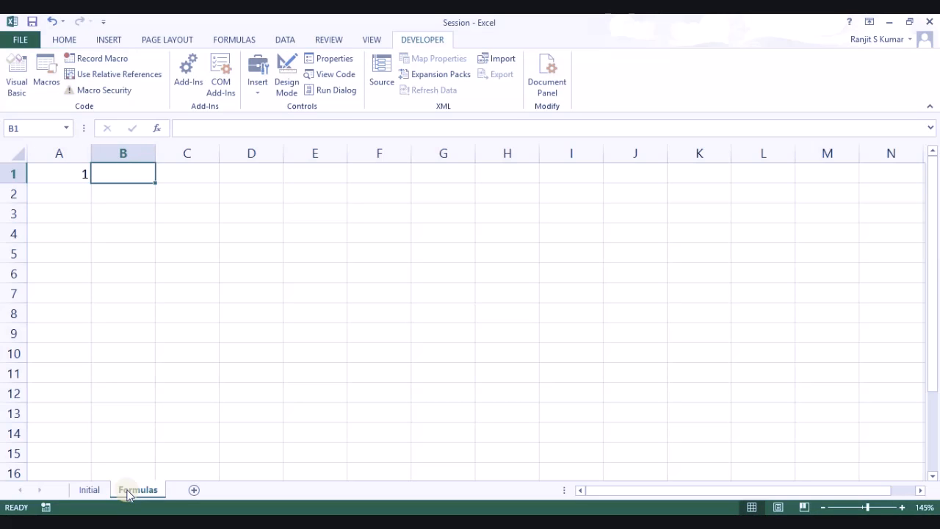
{"action": "type", "text": "sum"}
{"action": "key", "text": "Return"}
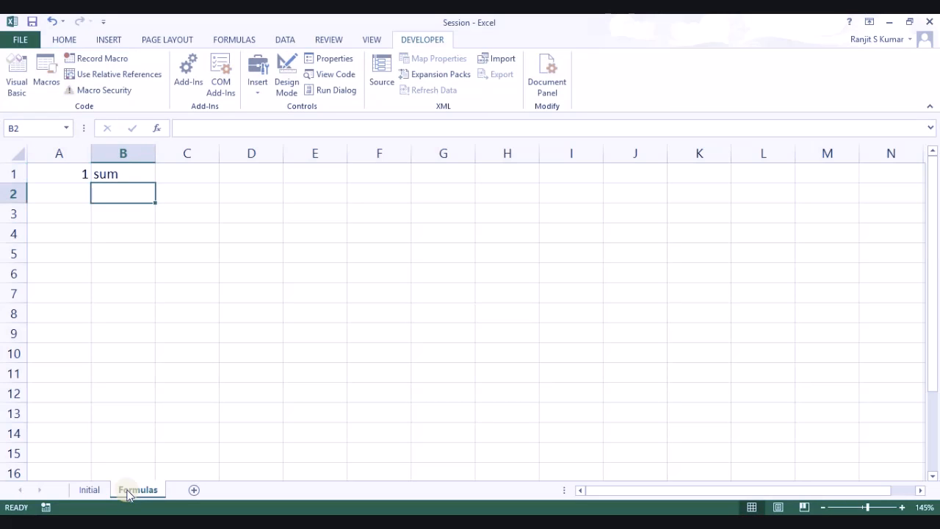
{"action": "type", "text": "count"}
{"action": "key", "text": "Return"}
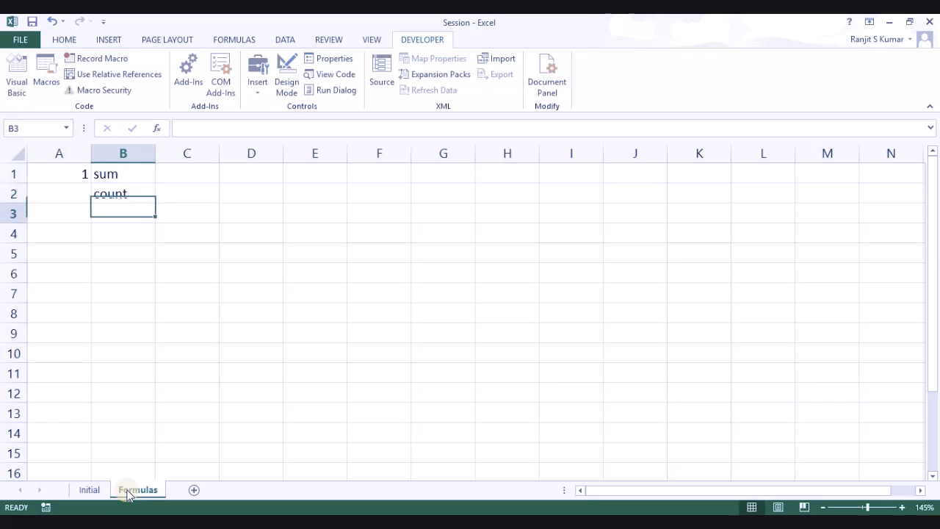
{"action": "type", "text": "averag"}
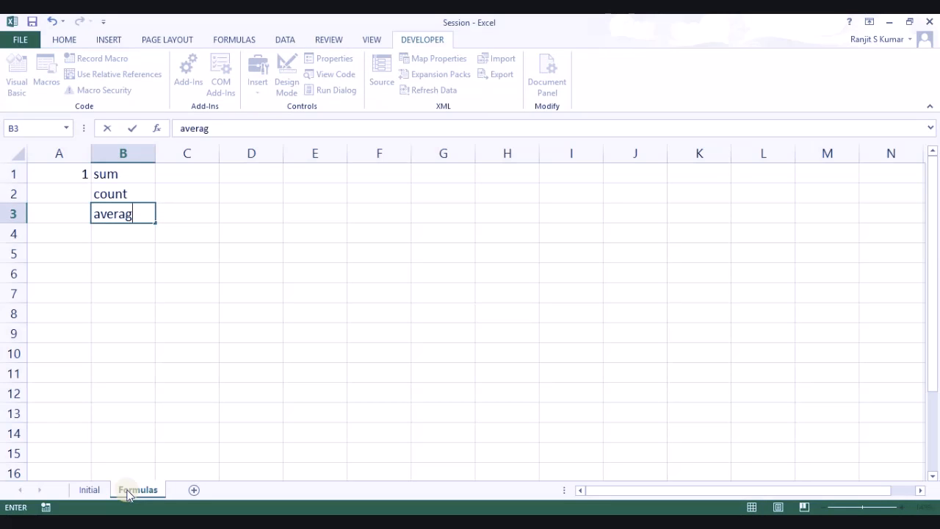
{"action": "type", "text": "e"}
{"action": "key", "text": "Return"}
Step: Fill E1:E10 with the series 1 to 10, starting from 1 and 2
{"action": "key", "text": "Up"}
{"action": "key", "text": "Up"}
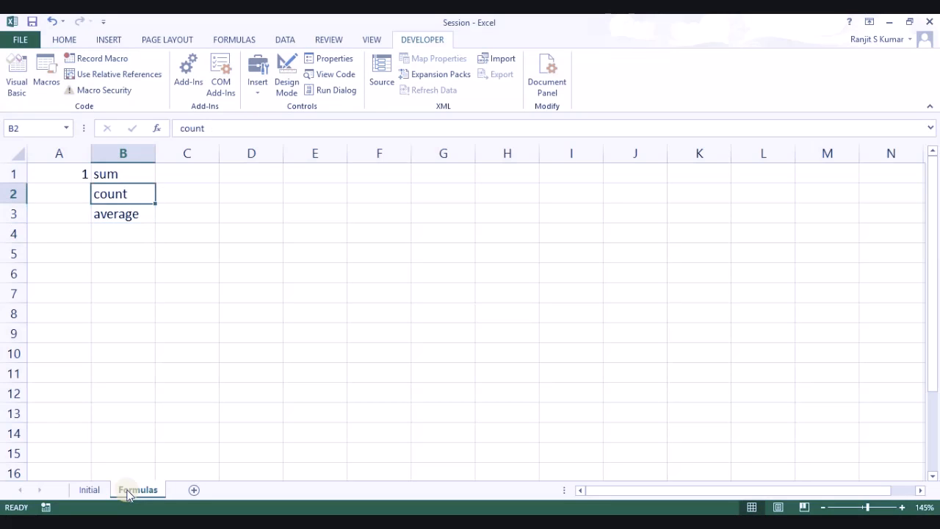
{"action": "key", "text": "Up"}
{"action": "key", "text": "Right"}
{"action": "key", "text": "Right"}
{"action": "key", "text": "Right"}
{"action": "key", "text": "Right"}
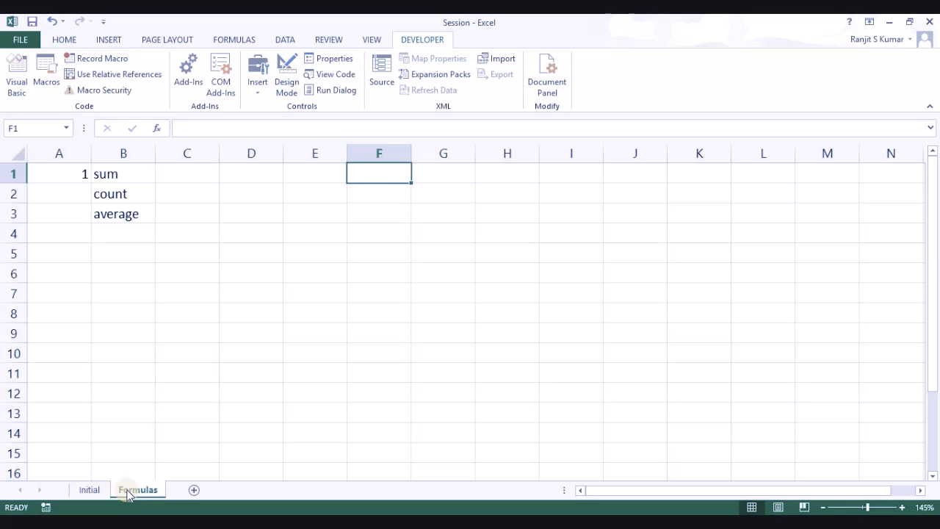
{"action": "key", "text": "Left"}
{"action": "type", "text": "1"}
{"action": "key", "text": "Return"}
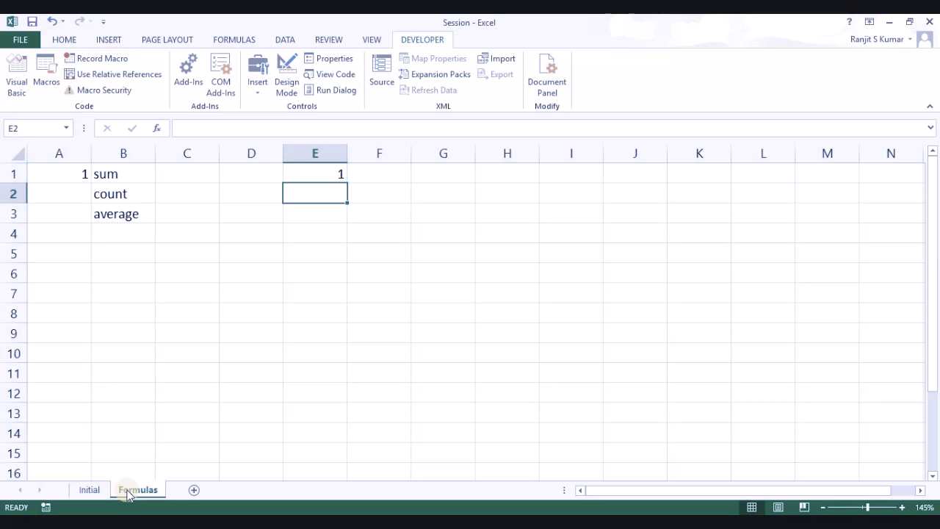
{"action": "type", "text": "2"}
{"action": "key", "text": "Return"}
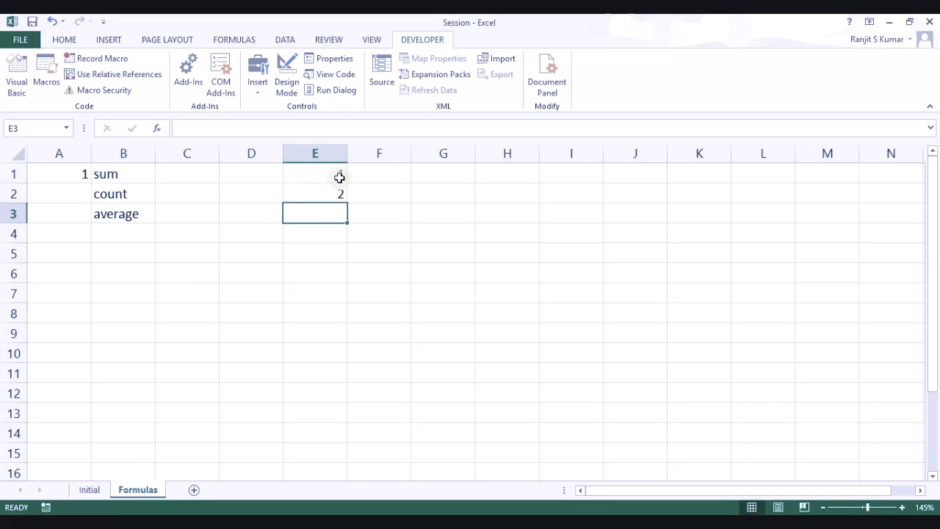
{"action": "left_click_drag", "start_coordinate": [338, 172], "coordinate": [353, 357]}
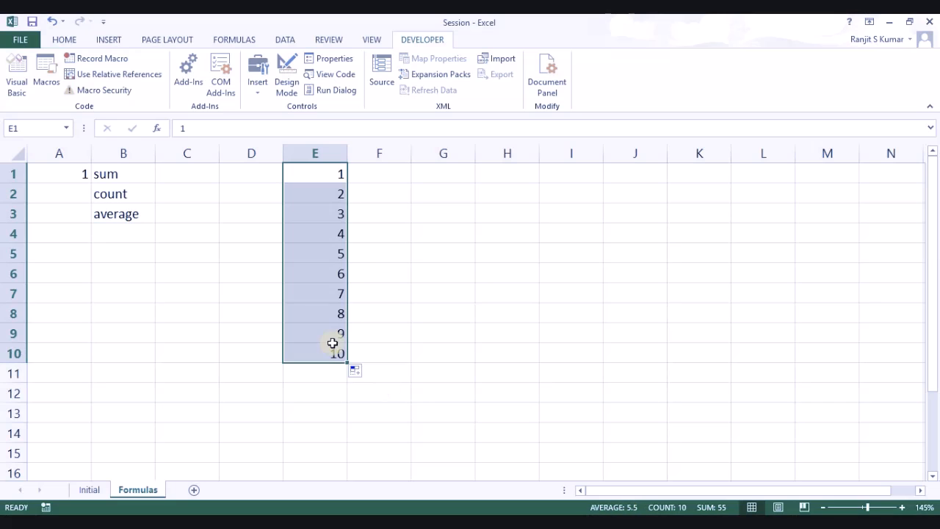
Step: Type 55, 10 and 5.5 into C1:C3 by hand, then clear them
{"action": "left_click", "coordinate": [203, 174]}
{"action": "type", "text": "55"}
{"action": "key", "text": "Return"}
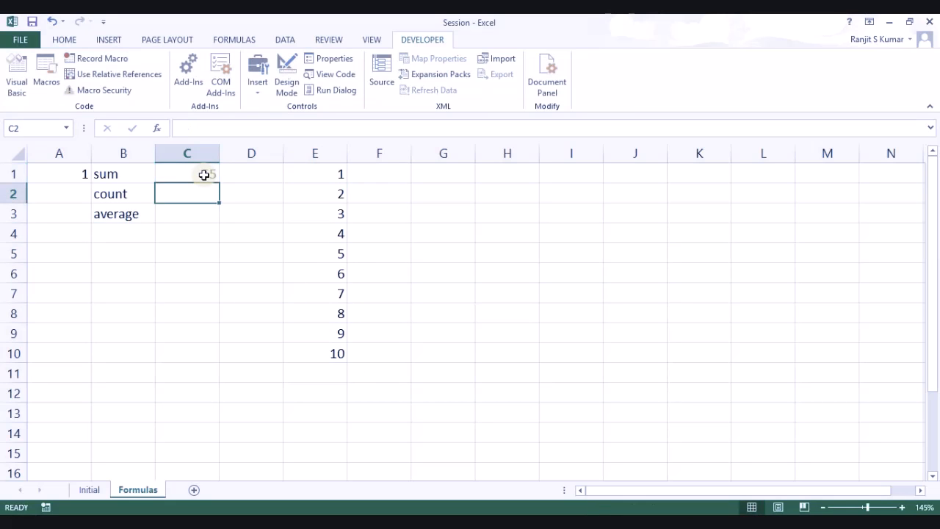
{"action": "type", "text": "10"}
{"action": "key", "text": "Return"}
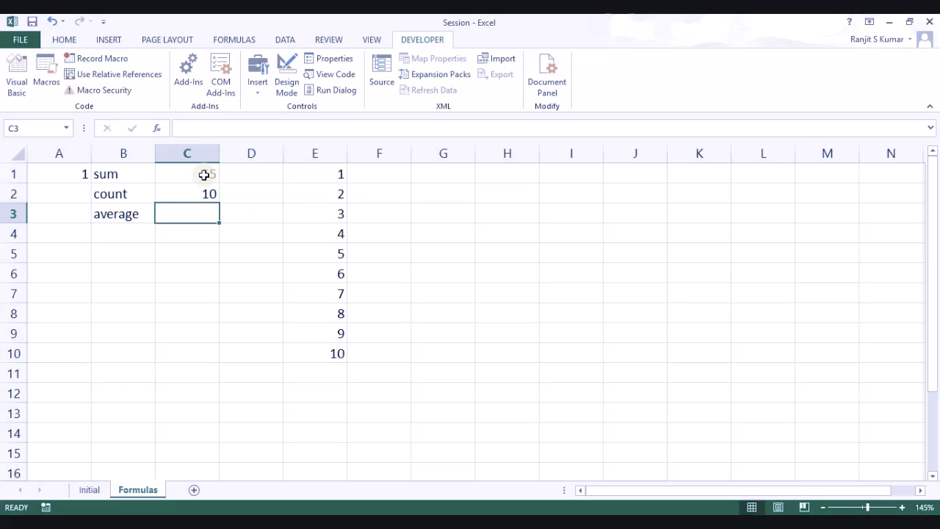
{"action": "type", "text": ".5"}
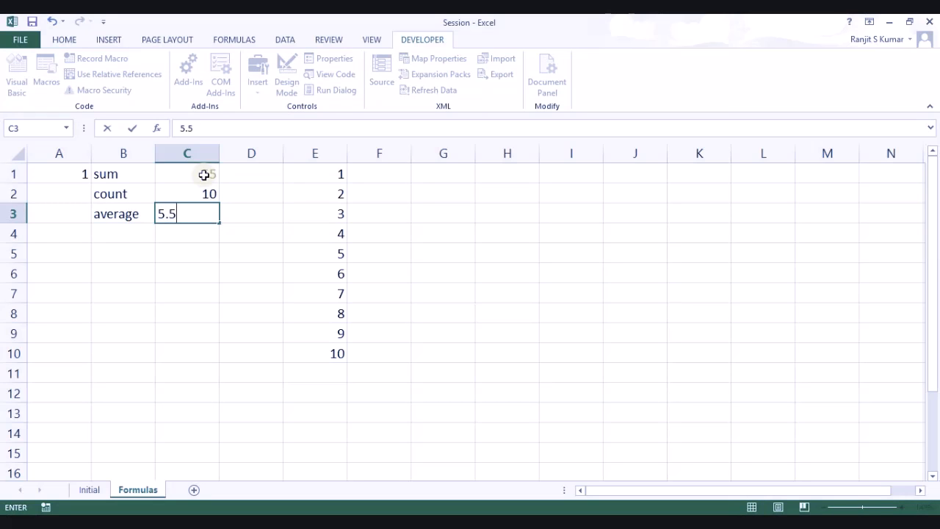
{"action": "key", "text": "Return"}
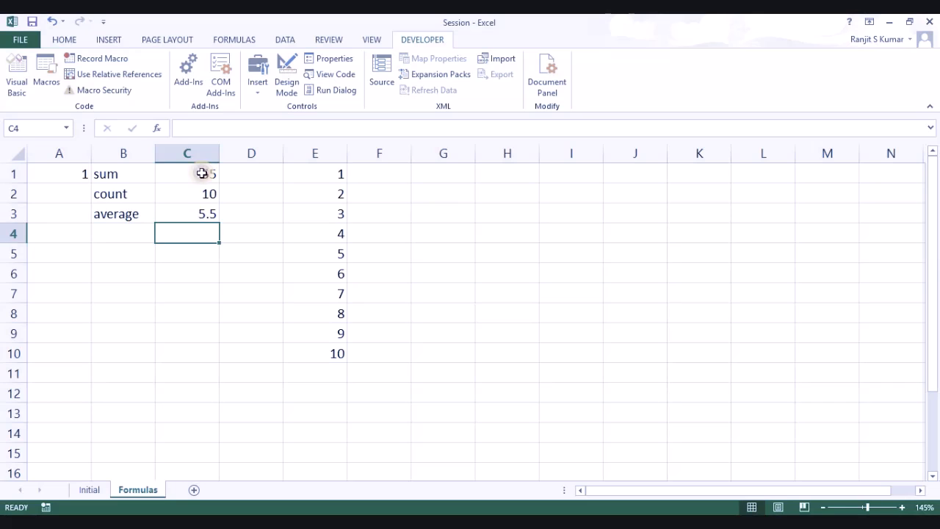
{"action": "left_click_drag", "start_coordinate": [202, 174], "coordinate": [204, 210]}
{"action": "key", "text": "Delete"}
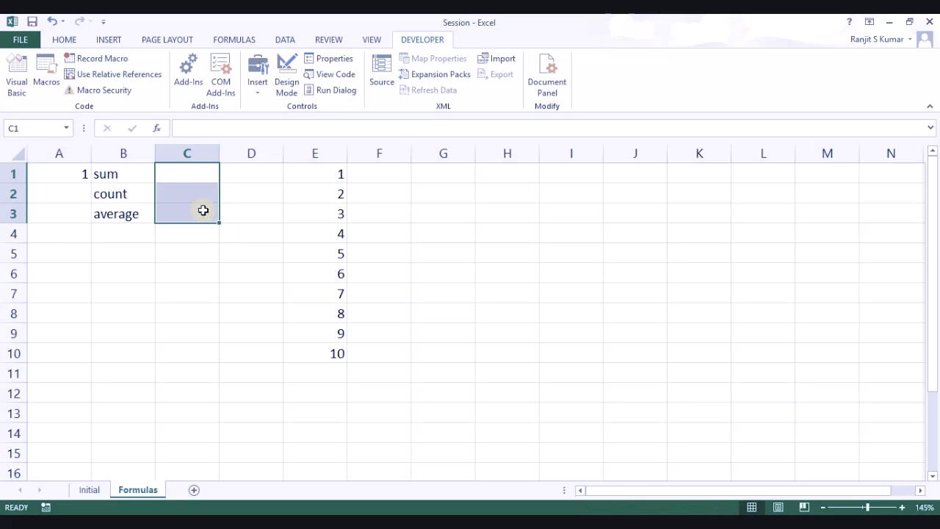
Step: Enter =SUM(E1:E10) in C1
{"action": "left_click", "coordinate": [201, 171]}
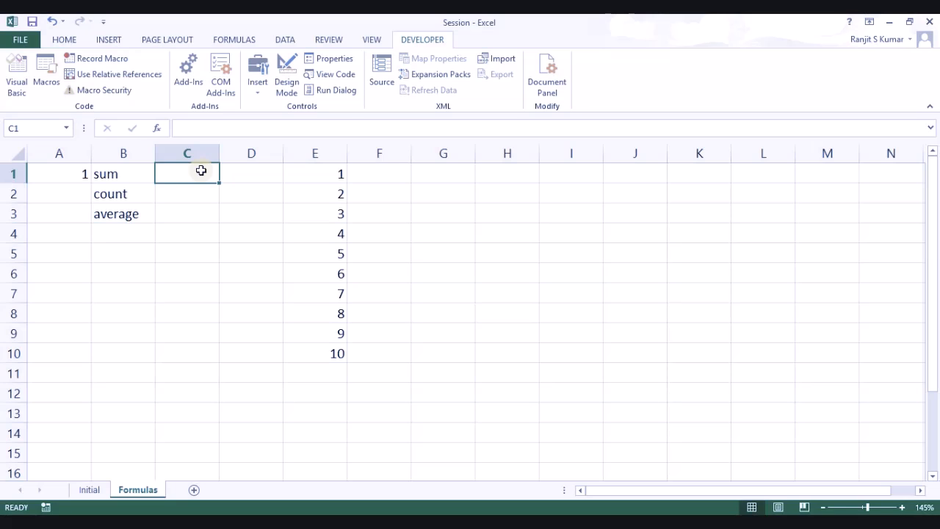
{"action": "type", "text": "=sum("}
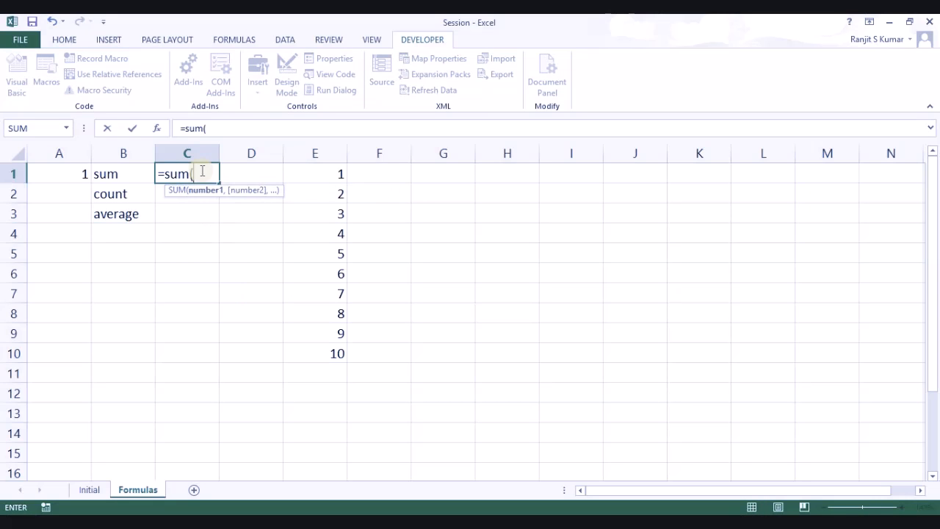
{"action": "left_click_drag", "start_coordinate": [315, 172], "coordinate": [327, 347]}
{"action": "key", "text": "Return"}
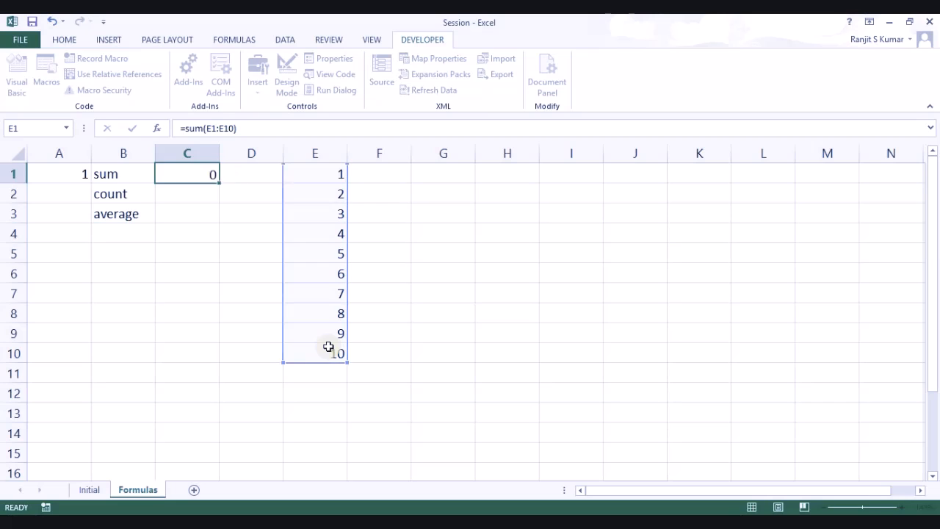
Step: Enter =COUNT(E1:E10) in C2, showing 10
{"action": "type", "text": "=cu"}
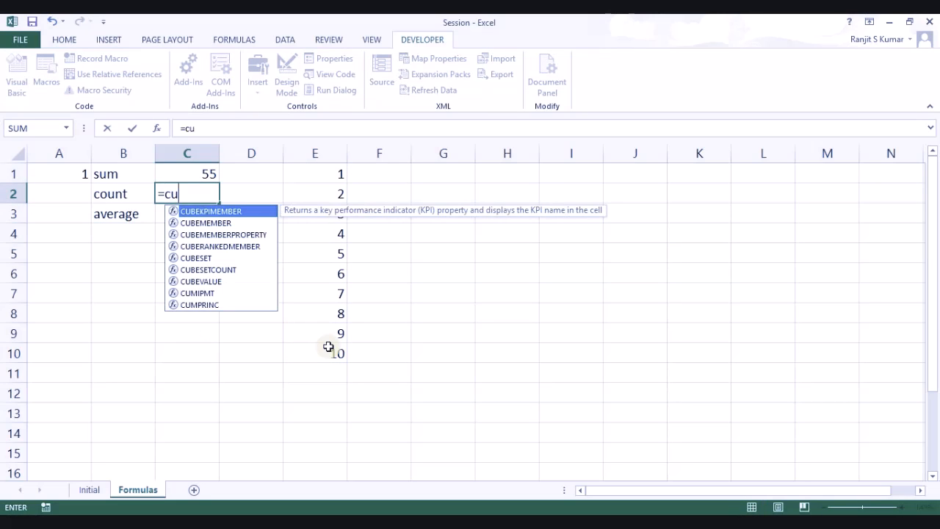
{"action": "key", "text": "BackSpace"}
{"action": "type", "text": "ount"}
{"action": "key", "text": "Tab"}
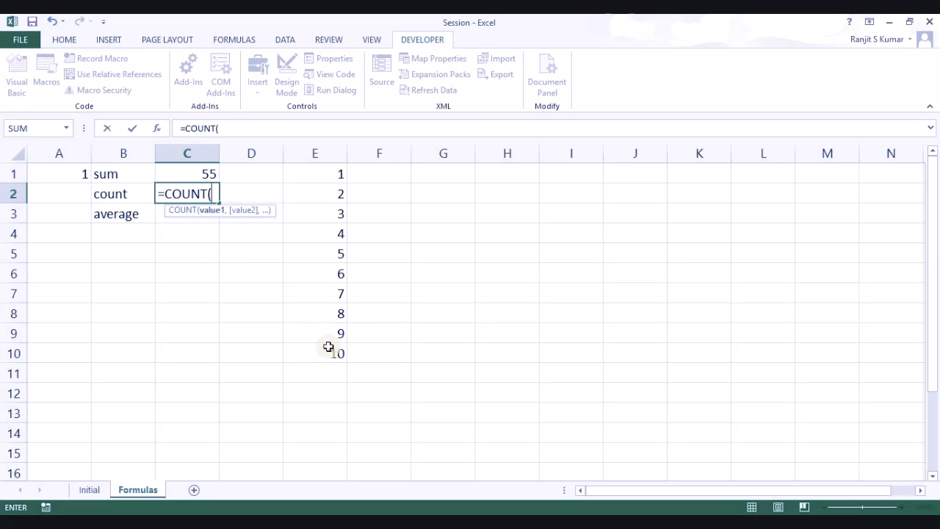
{"action": "left_click_drag", "start_coordinate": [337, 172], "coordinate": [341, 352]}
{"action": "type", "text": ")"}
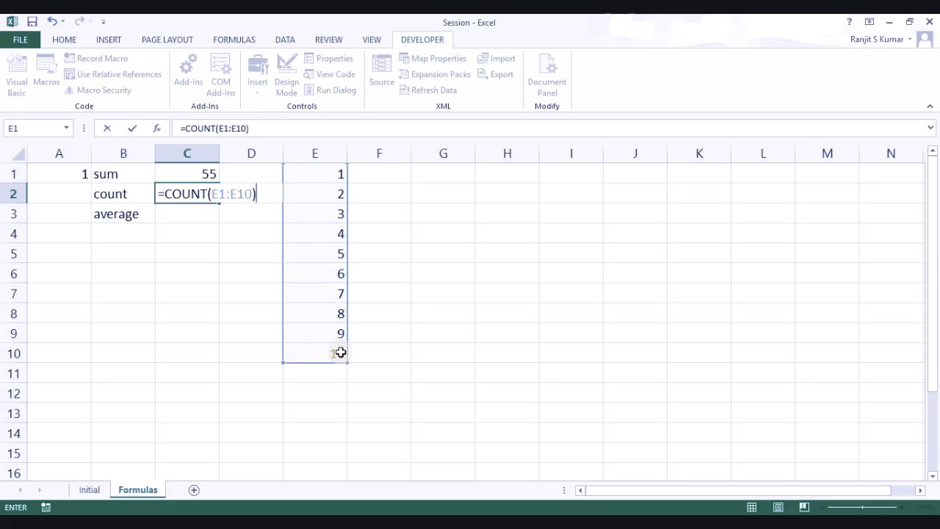
{"action": "key", "text": "Return"}
Step: Enter =AVERAGE(E1:E10) in C3, showing 5.5
{"action": "type", "text": "=aver"}
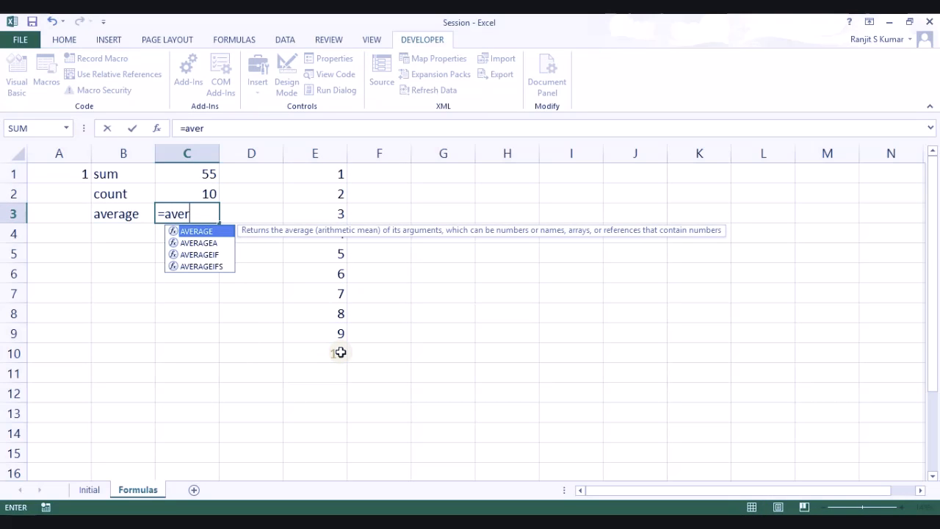
{"action": "key", "text": "Tab"}
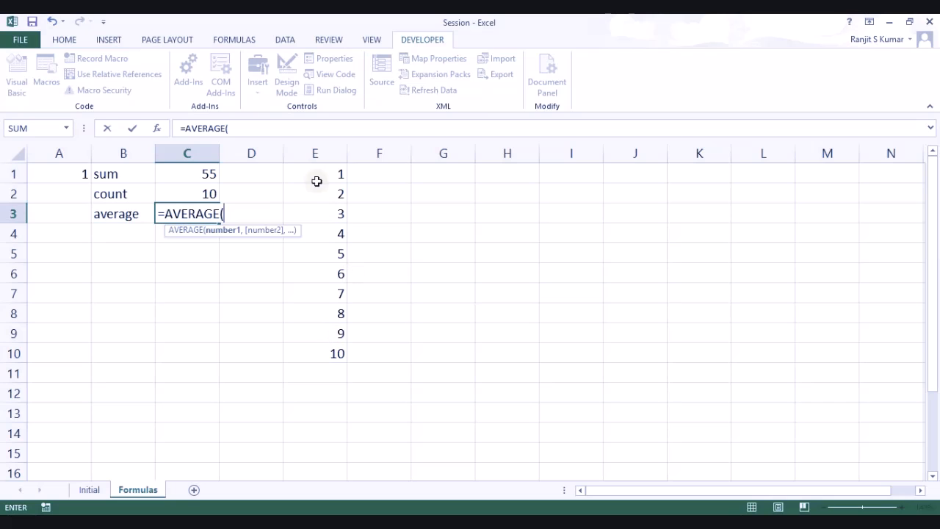
{"action": "left_click_drag", "start_coordinate": [317, 172], "coordinate": [333, 349]}
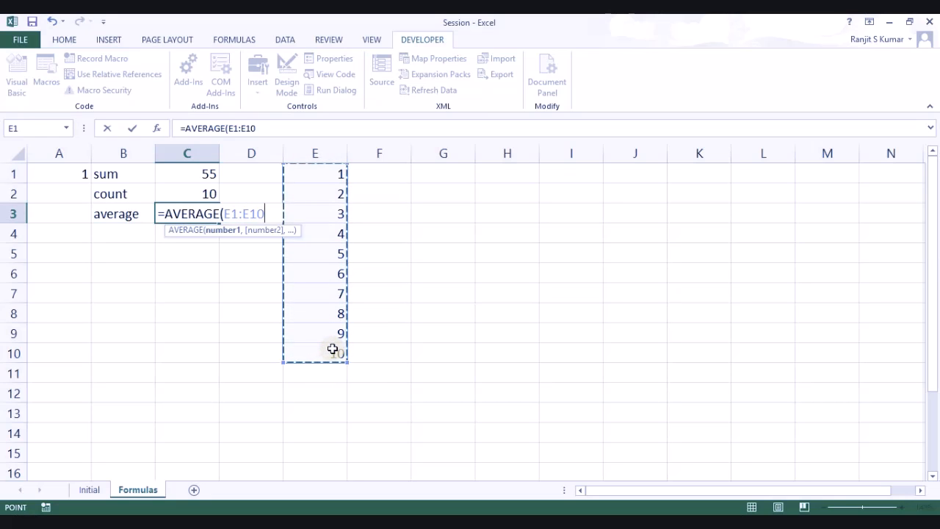
{"action": "type", "text": ")"}
{"action": "key", "text": "Return"}
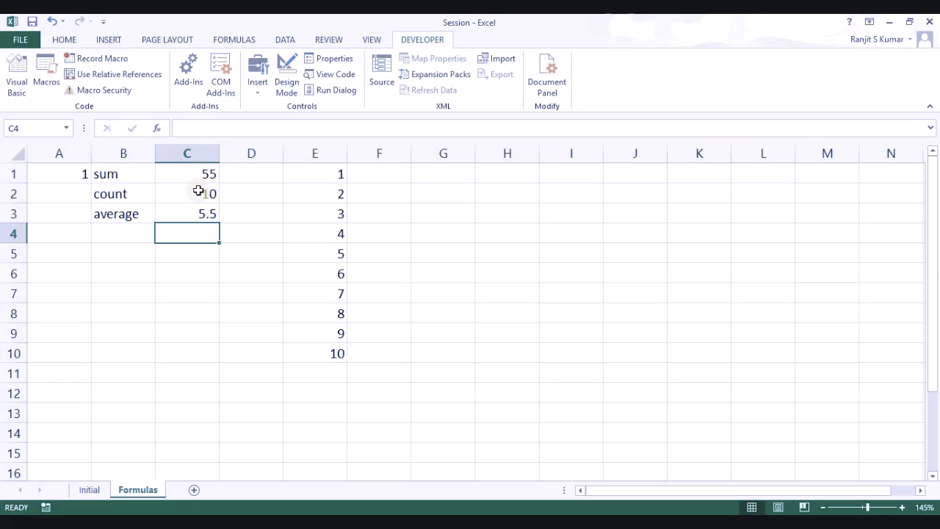
Step: Enter =SUM(E1:E10)/COUNT(E1:E10) in D3 for 5.5, then select E1:E10 to compare
{"action": "left_click", "coordinate": [248, 215]}
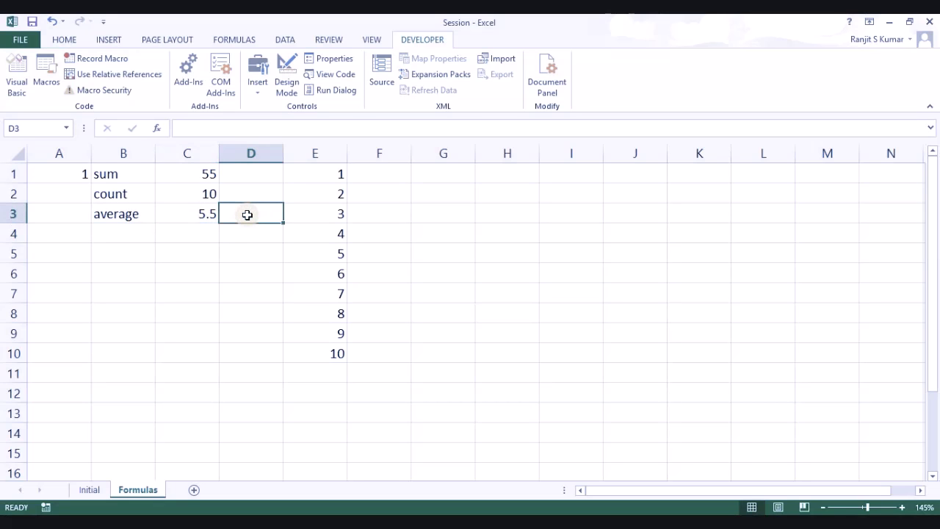
{"action": "type", "text": "=sum("}
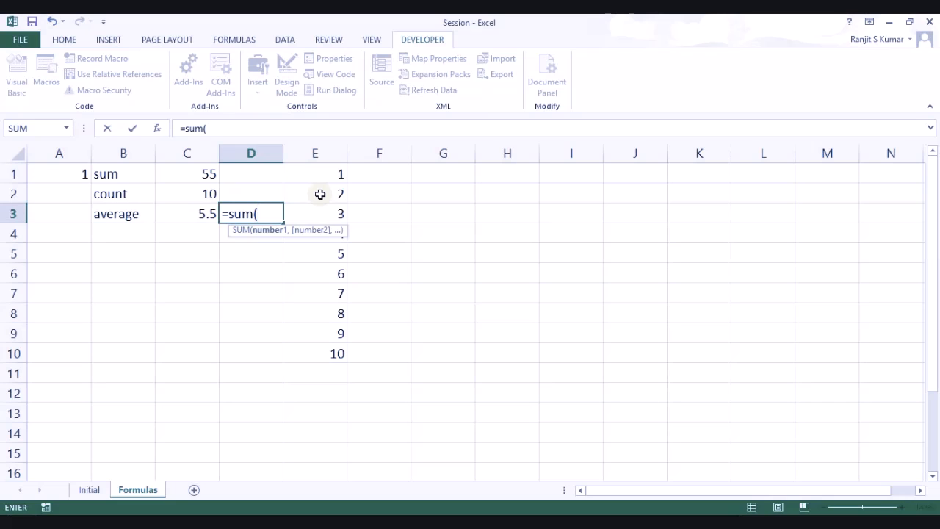
{"action": "left_click_drag", "start_coordinate": [334, 175], "coordinate": [338, 357]}
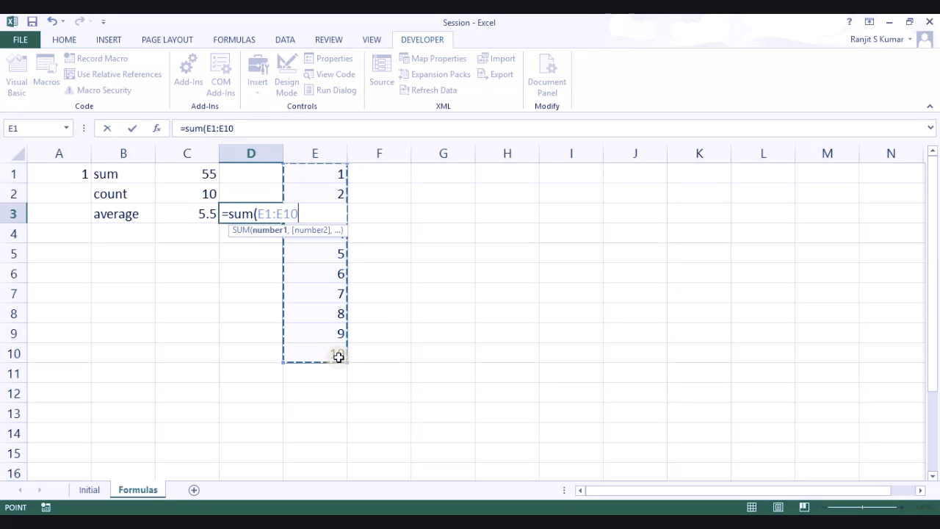
{"action": "type", "text": ")/co"}
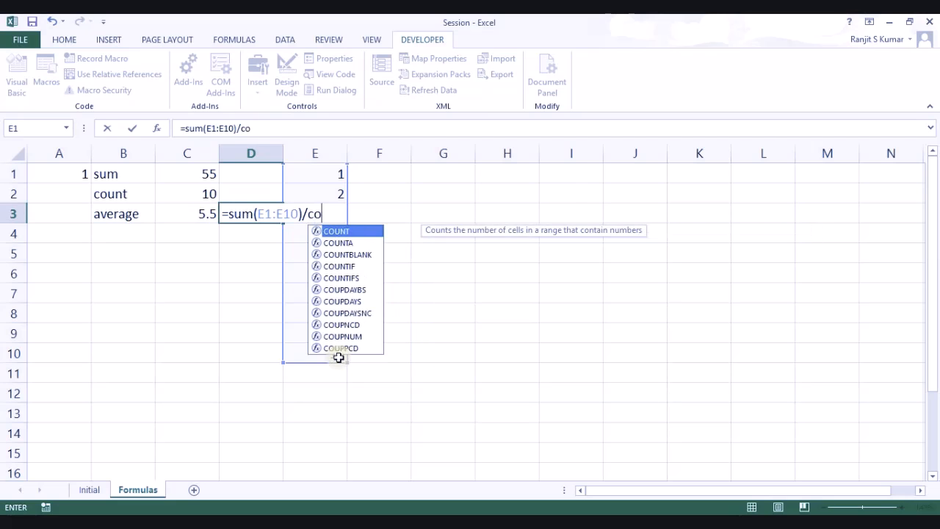
{"action": "type", "text": "unt"}
{"action": "key", "text": "Tab"}
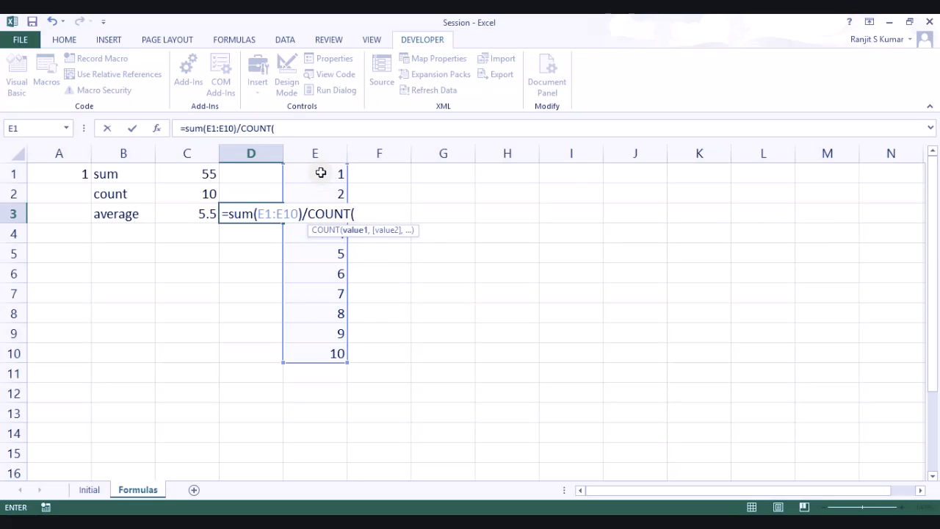
{"action": "left_click_drag", "start_coordinate": [321, 171], "coordinate": [327, 350]}
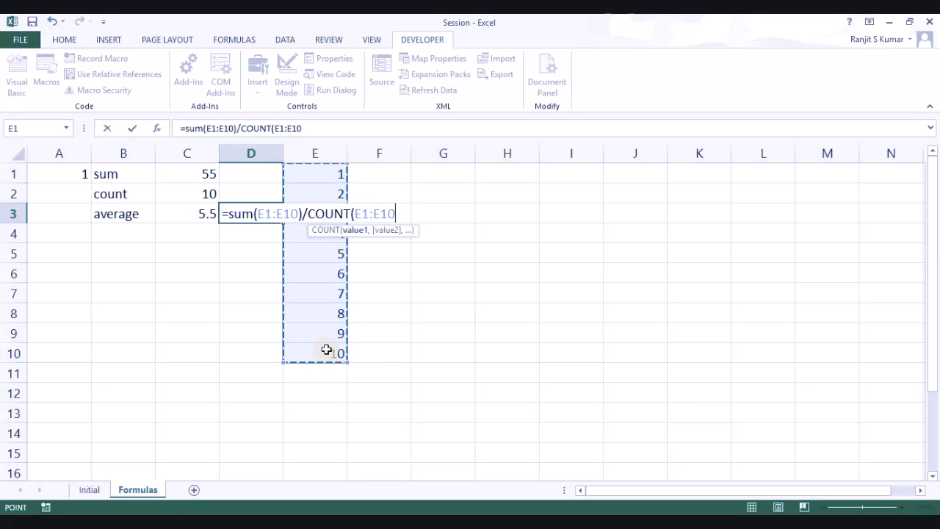
{"action": "type", "text": ")"}
{"action": "key", "text": "Return"}
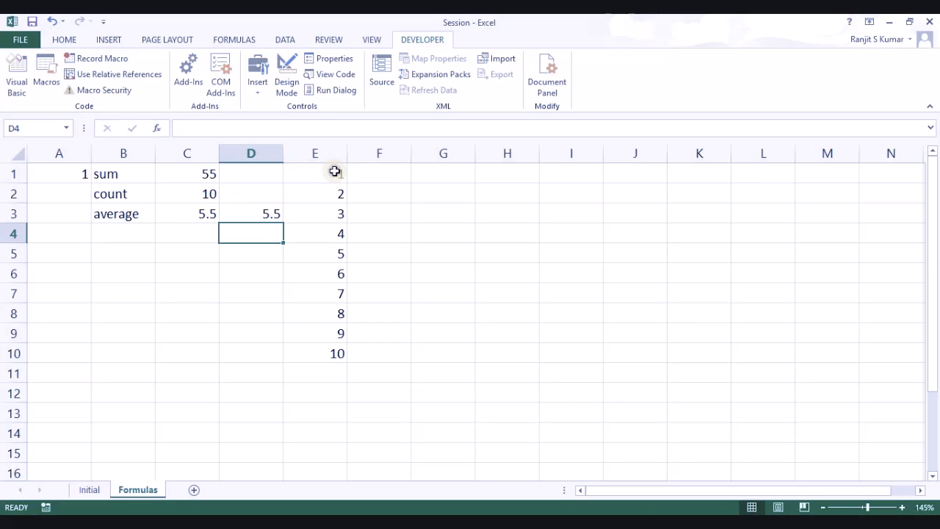
{"action": "left_click_drag", "start_coordinate": [335, 172], "coordinate": [338, 358]}
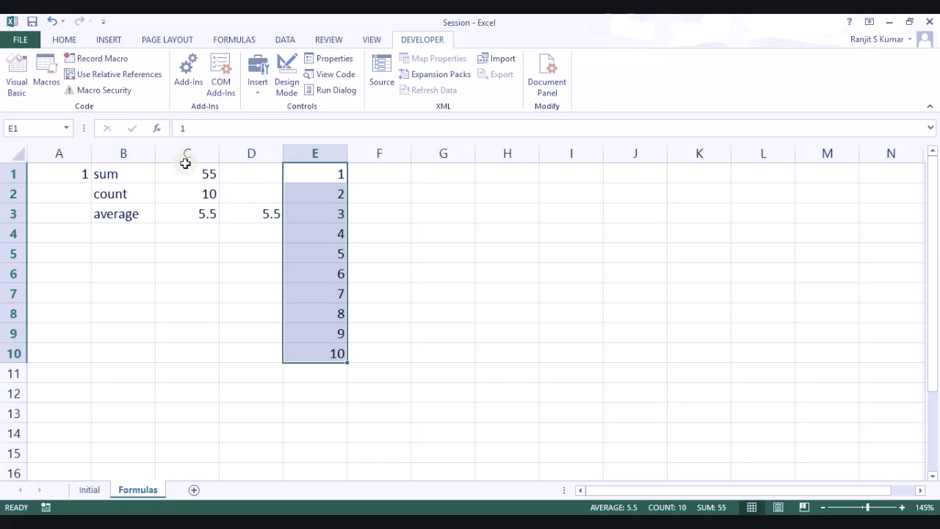
Step: Enter 2 in A5, the label IF in B5 and the value 5 in C5
{"action": "left_click", "coordinate": [274, 252]}
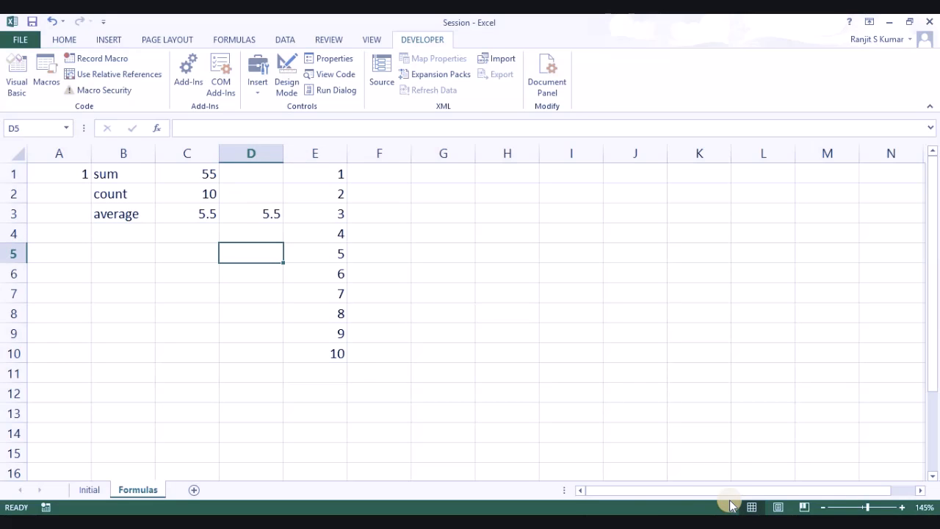
{"action": "left_click", "coordinate": [70, 246]}
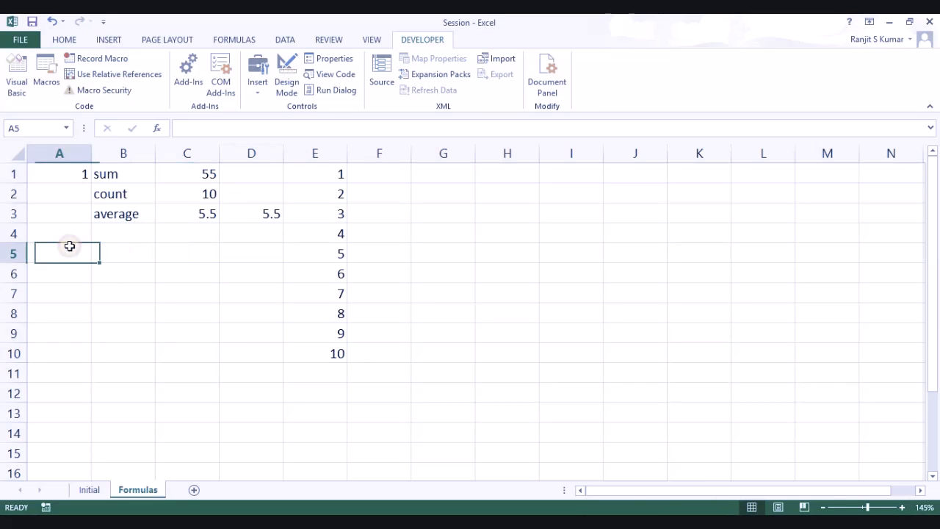
{"action": "type", "text": "2"}
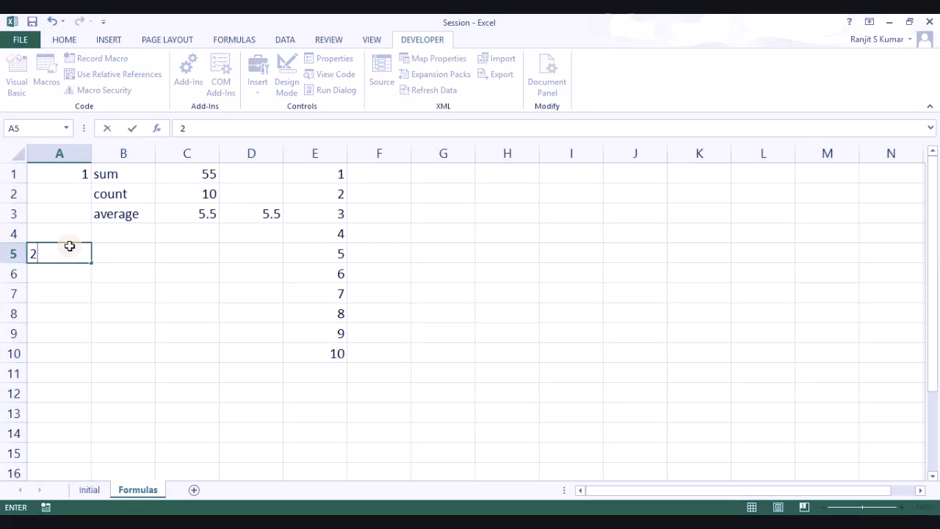
{"action": "key", "text": "Tab"}
{"action": "type", "text": "IF"}
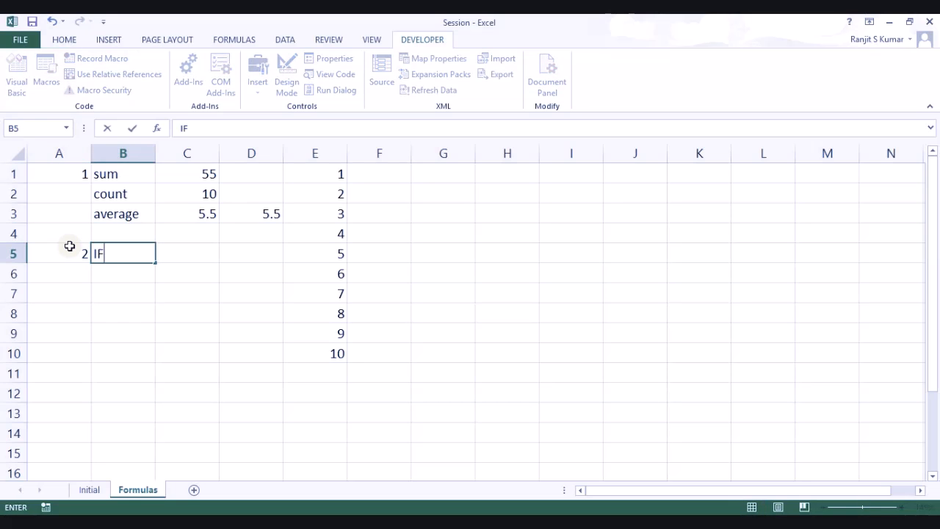
{"action": "key", "text": "Tab"}
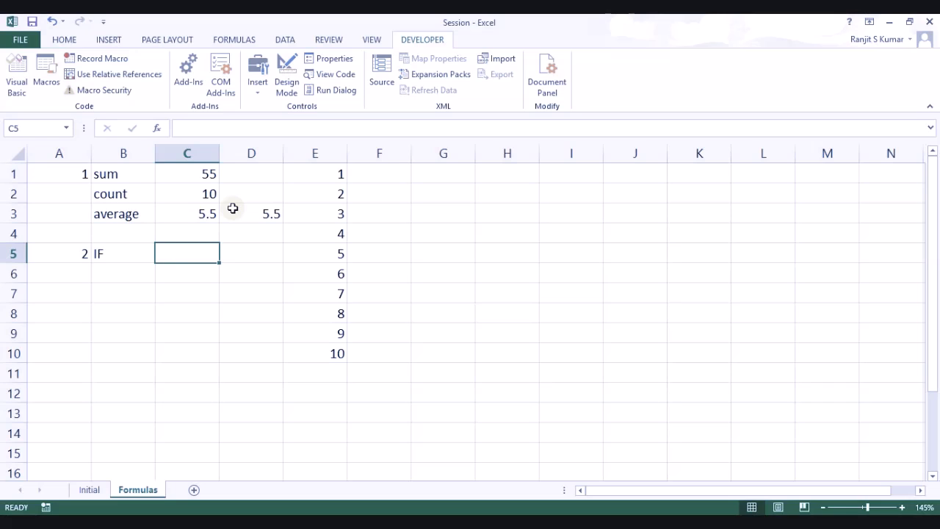
{"action": "type", "text": "5"}
{"action": "key", "text": "Tab"}
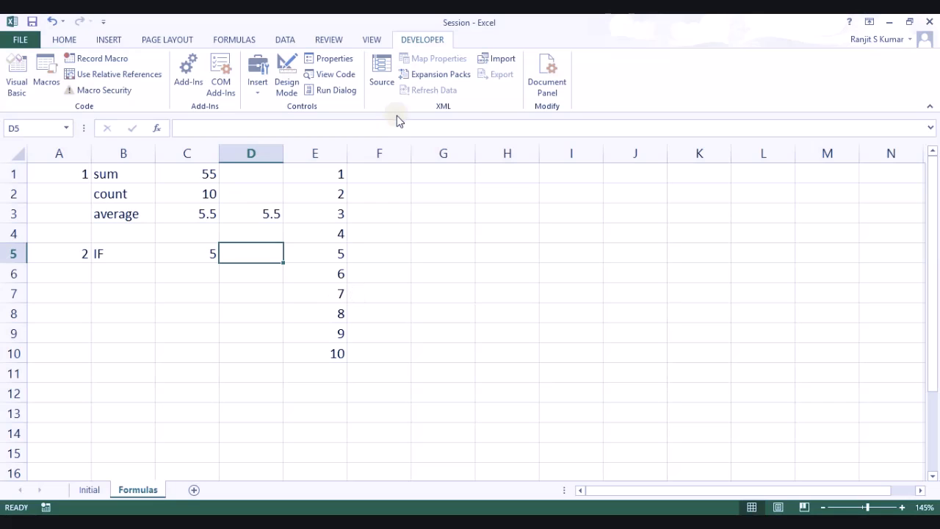
{"action": "left_click_drag", "start_coordinate": [367, 179], "coordinate": [401, 222]}
Step: Enter =IF(E1=C5,"Good","Bad") in F1, which returns Bad
{"action": "left_click", "coordinate": [374, 172]}
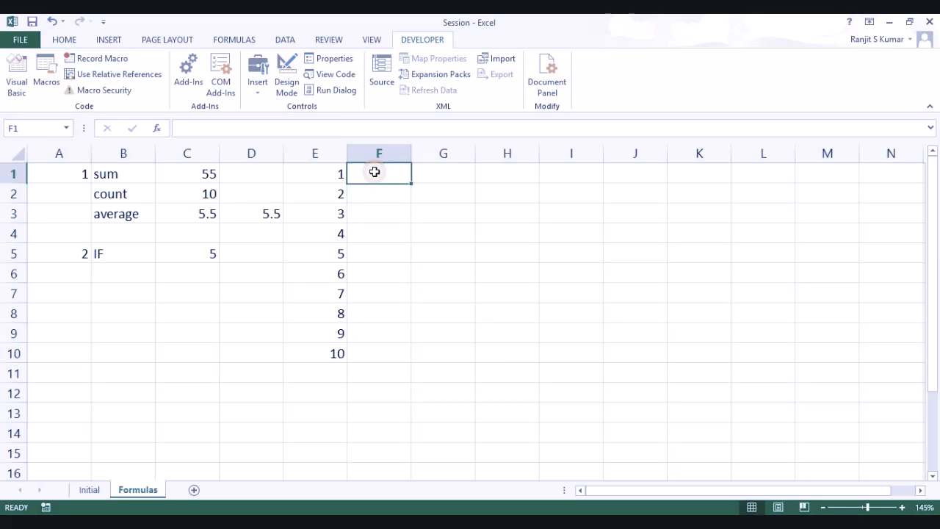
{"action": "type", "text": "=if("}
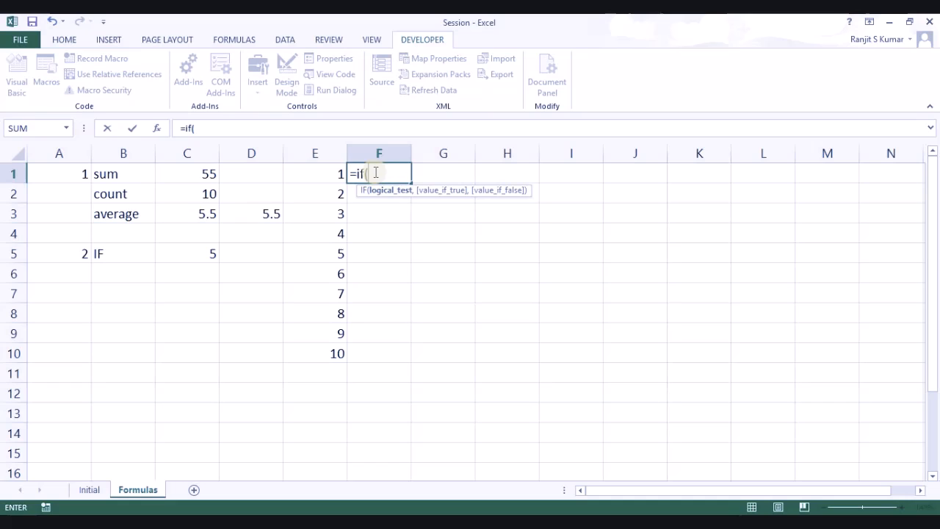
{"action": "key", "text": "Left"}
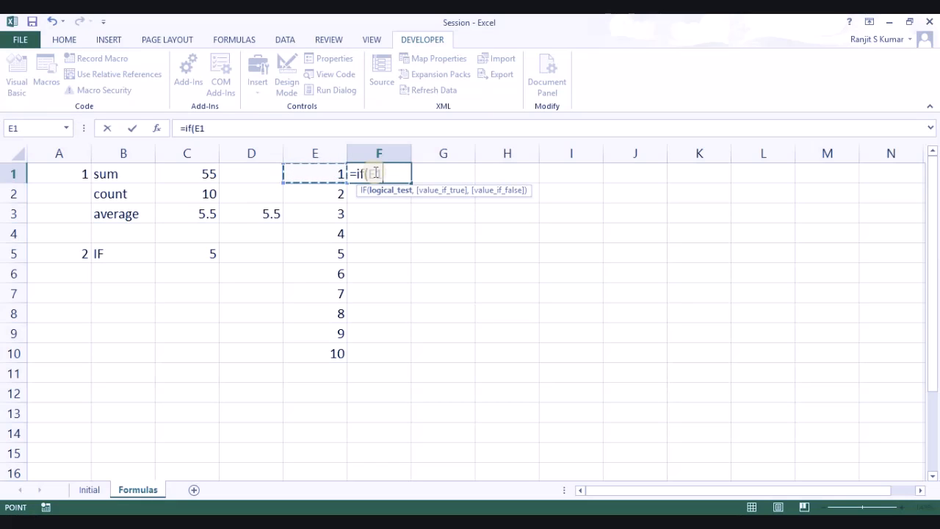
{"action": "type", "text": "="}
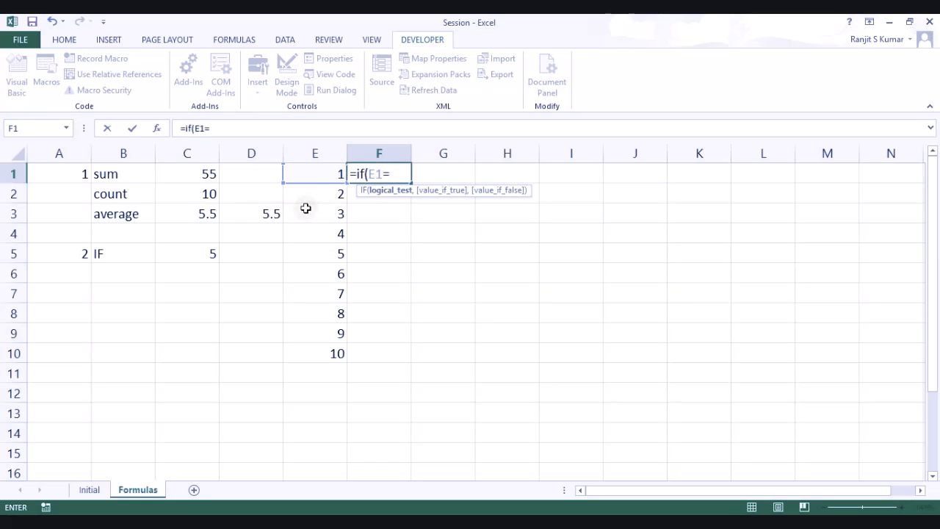
{"action": "left_click", "coordinate": [206, 249]}
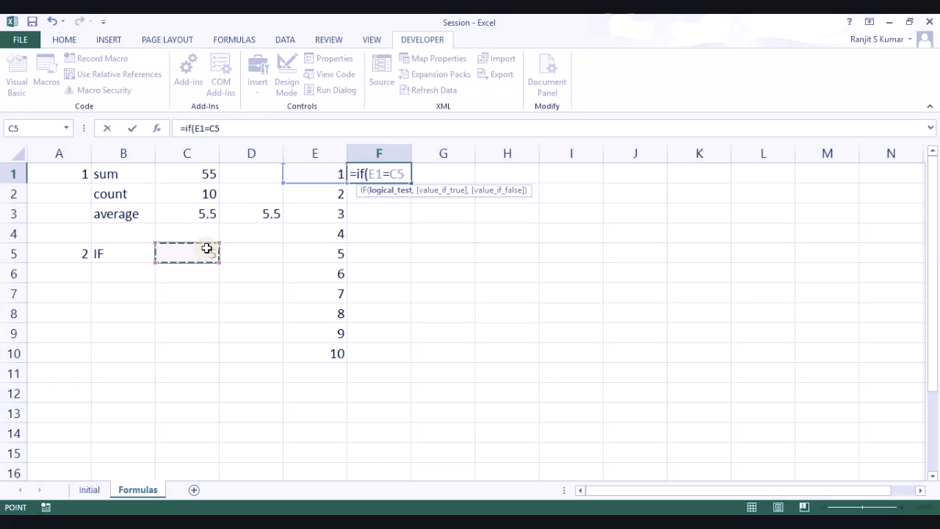
{"action": "type", "text": ",\"Good"}
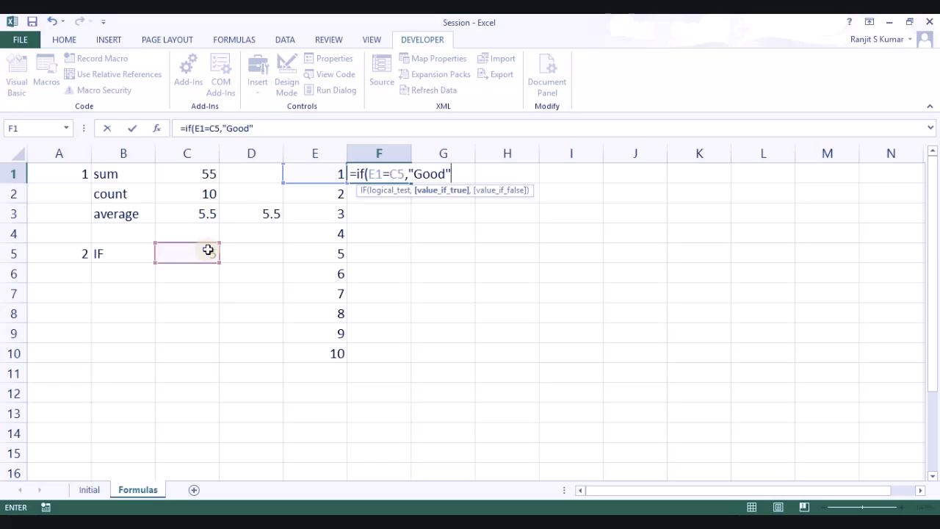
{"action": "type", "text": "\",\""}
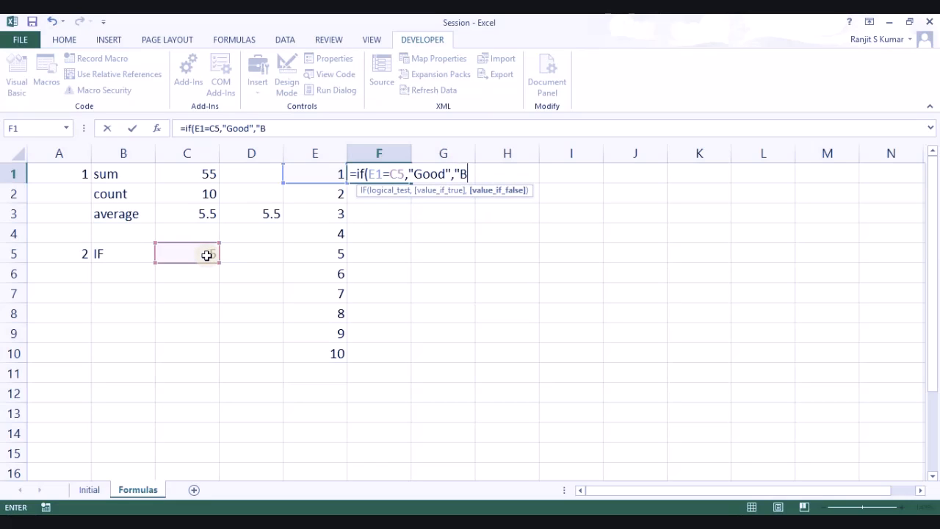
{"action": "type", "text": "Bad\")"}
{"action": "key", "text": "BackSpace"}
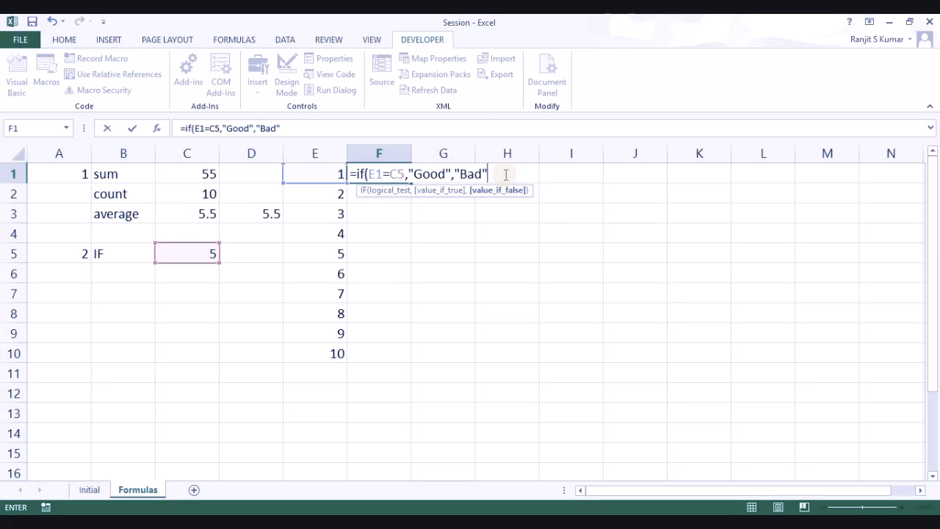
{"action": "type", "text": ")"}
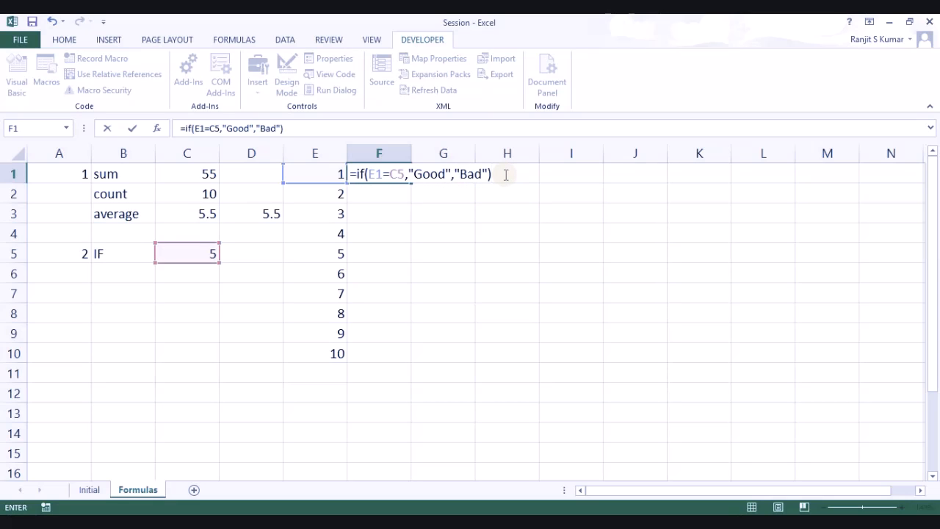
{"action": "key", "text": "Return"}
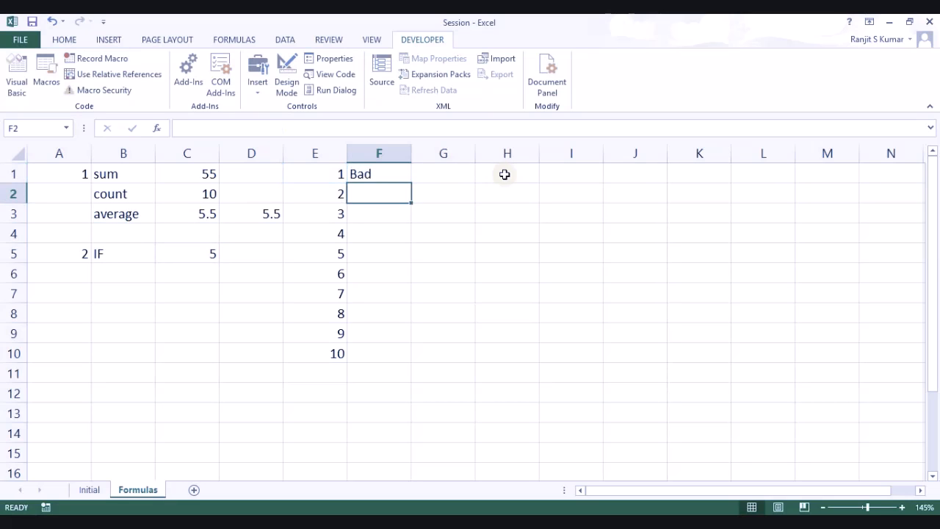
Step: Fill F1's IF formula down to F10, then check E5 and F1
{"action": "left_click", "coordinate": [402, 171]}
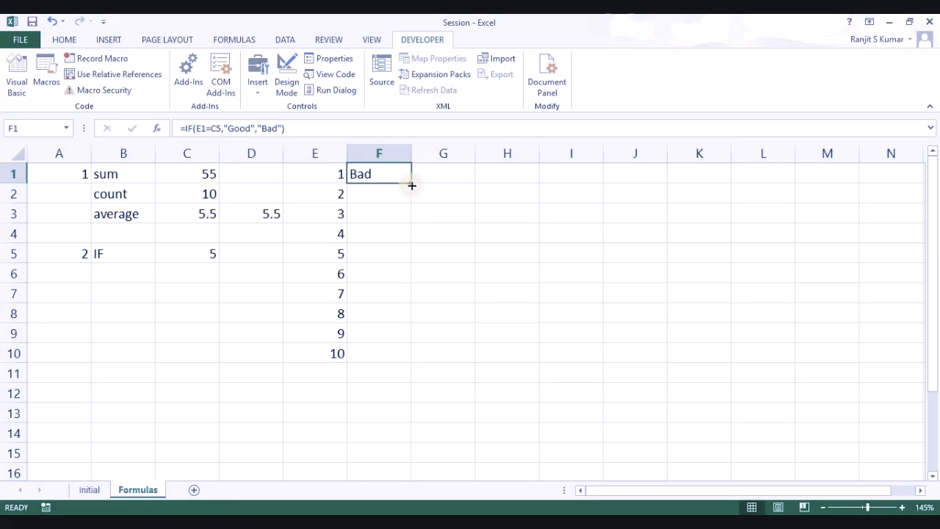
{"action": "left_click_drag", "start_coordinate": [412, 184], "coordinate": [403, 366]}
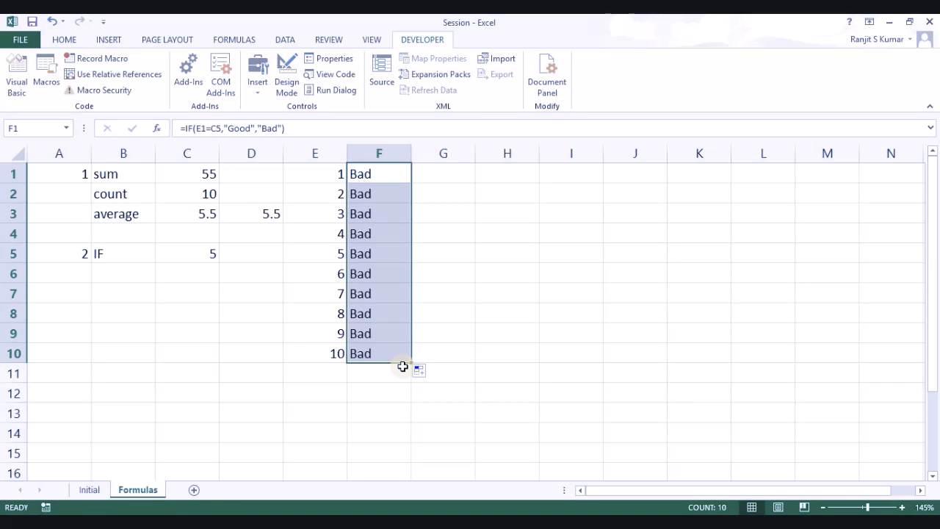
{"action": "left_click", "coordinate": [332, 259]}
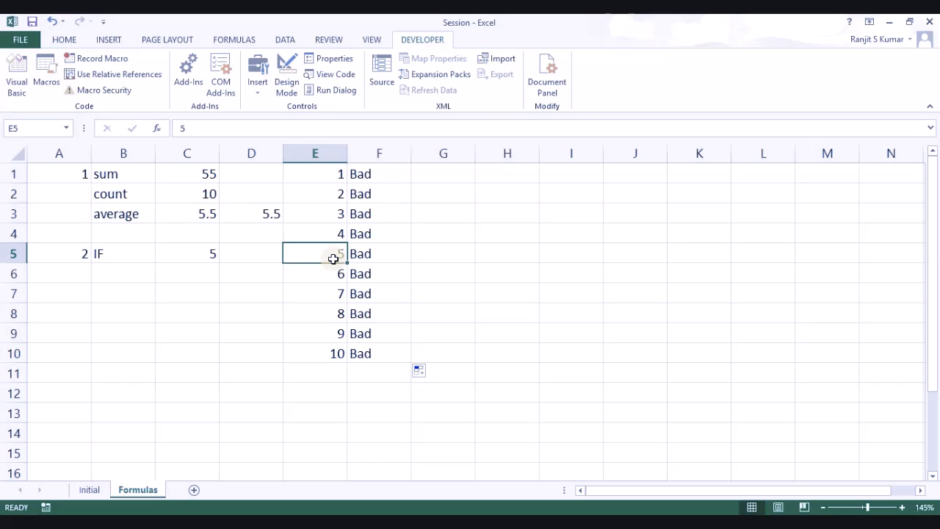
{"action": "left_click", "coordinate": [371, 177]}
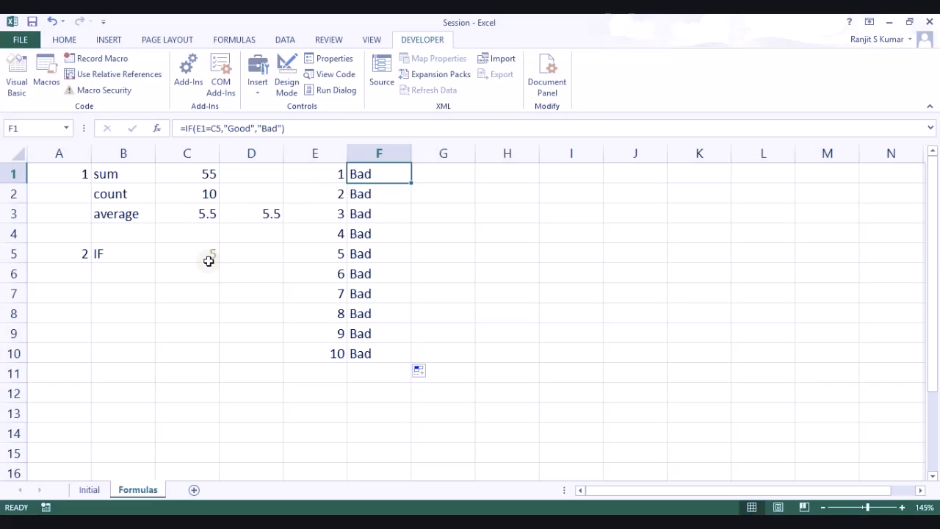
Step: Inspect F2's copied formula against E2, C5 and the empty C6
{"action": "left_click", "coordinate": [373, 197]}
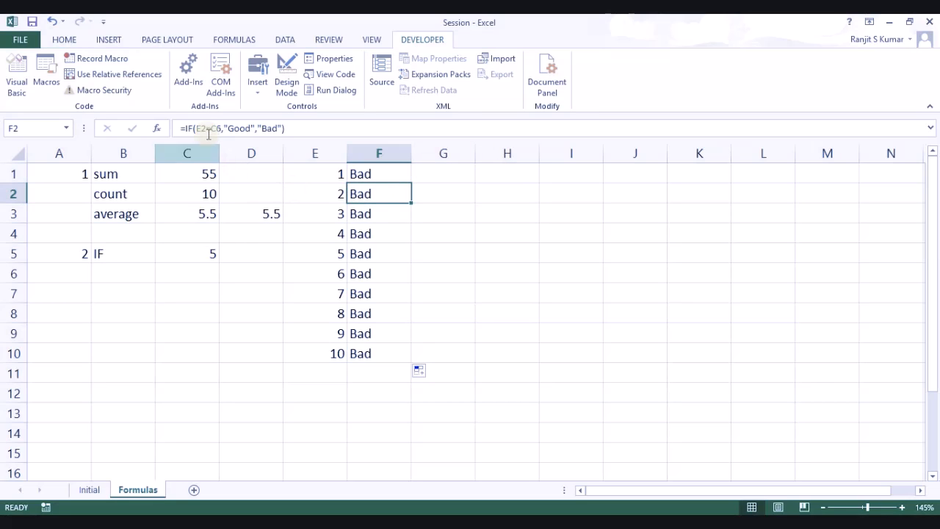
{"action": "left_click", "coordinate": [330, 198]}
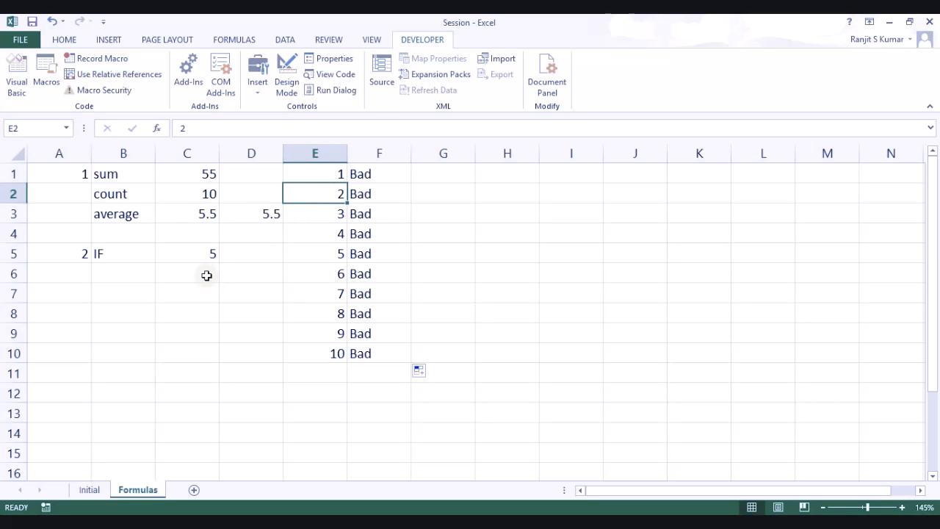
{"action": "left_click", "coordinate": [193, 252]}
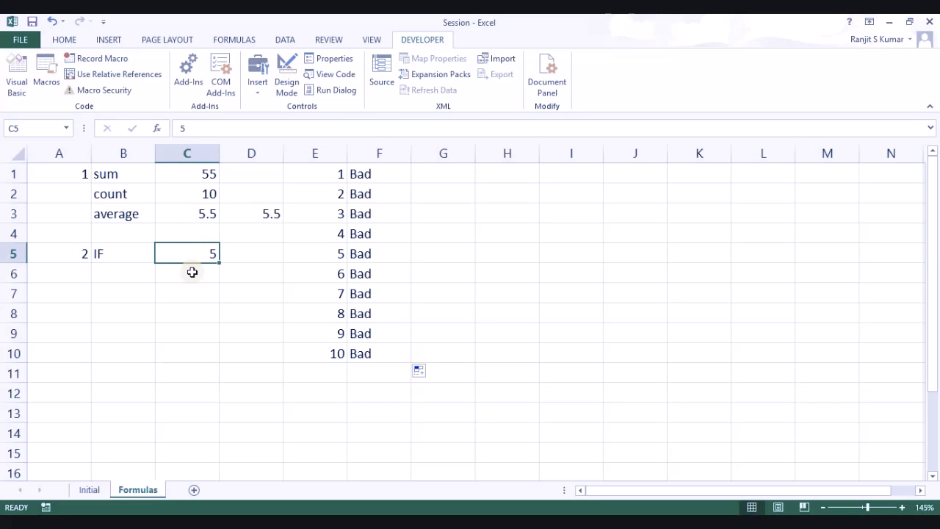
{"action": "double_click", "coordinate": [192, 273]}
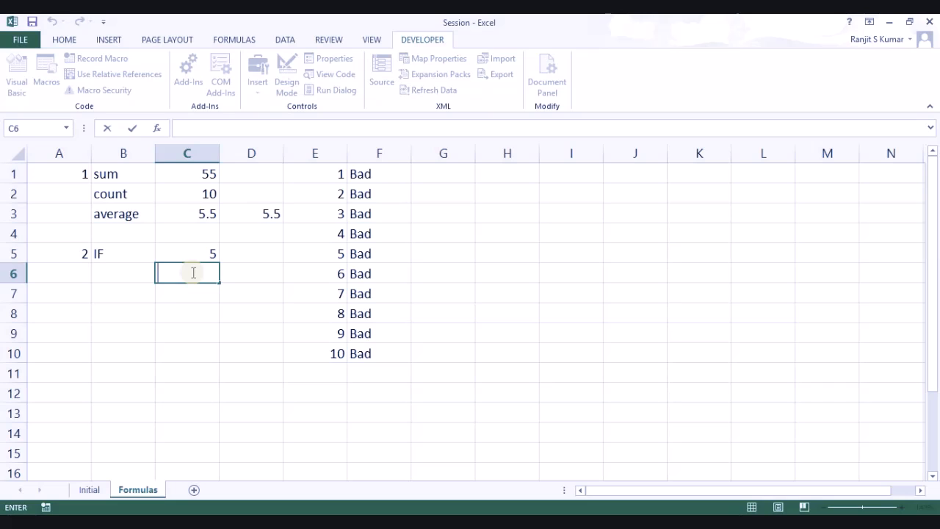
{"action": "key", "text": "Escape"}
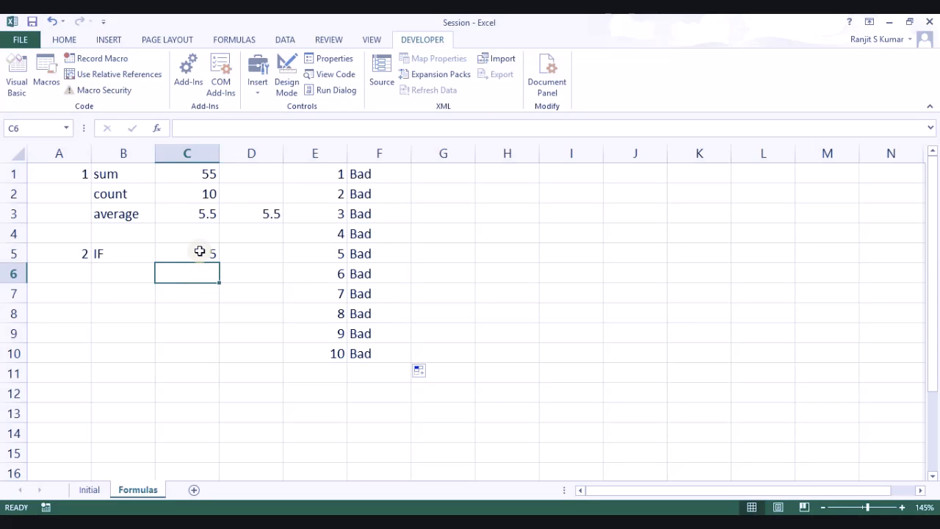
Step: Change F2's comparison from C6 to C5 and review the formulas below it
{"action": "left_click", "coordinate": [361, 194]}
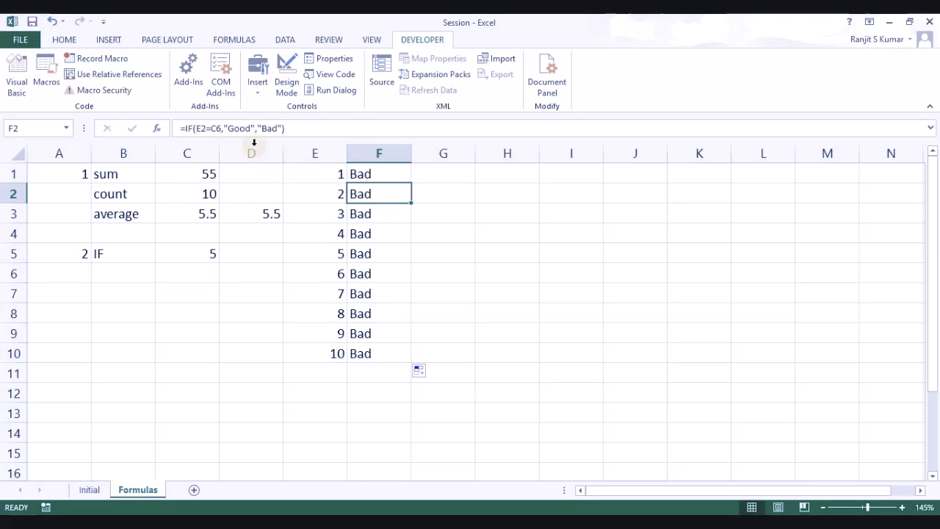
{"action": "left_click", "coordinate": [215, 128]}
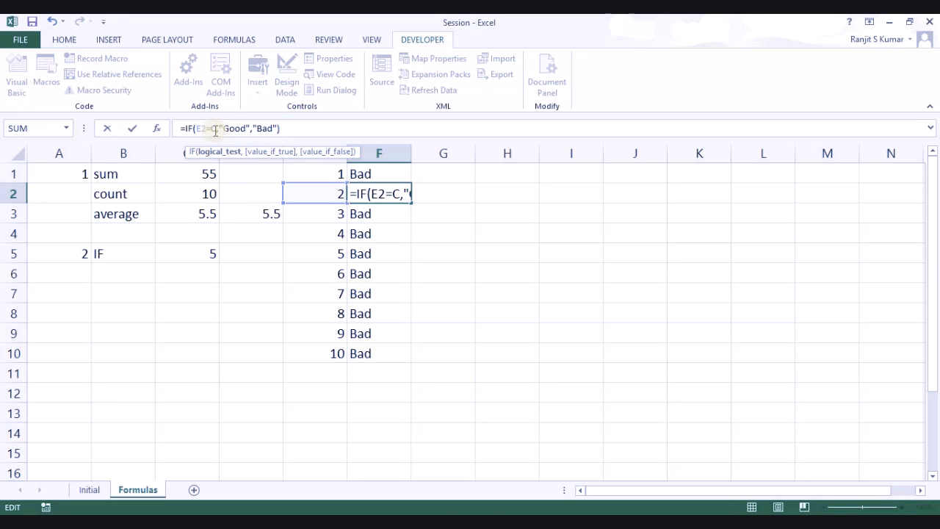
{"action": "key", "text": "BackSpace"}
{"action": "type", "text": "5"}
{"action": "key", "text": "Return"}
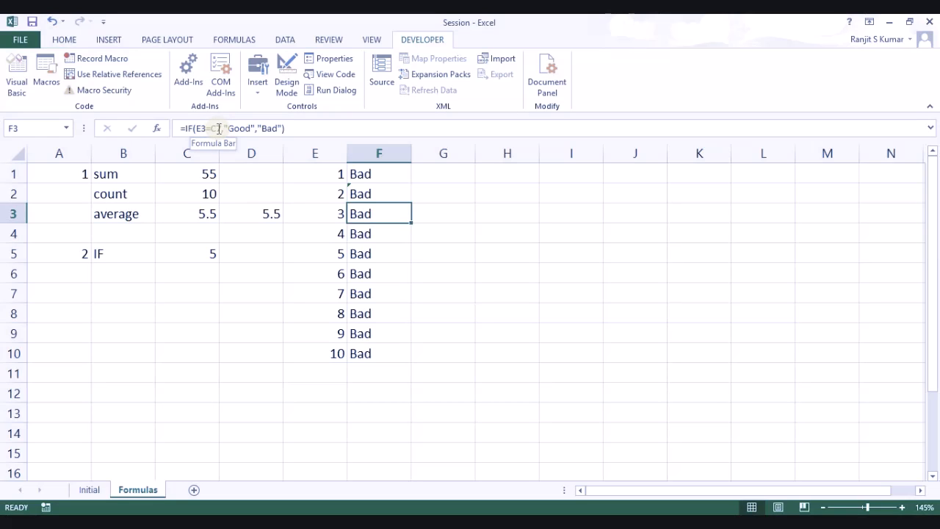
{"action": "key", "text": "Down"}
{"action": "key", "text": "Down"}
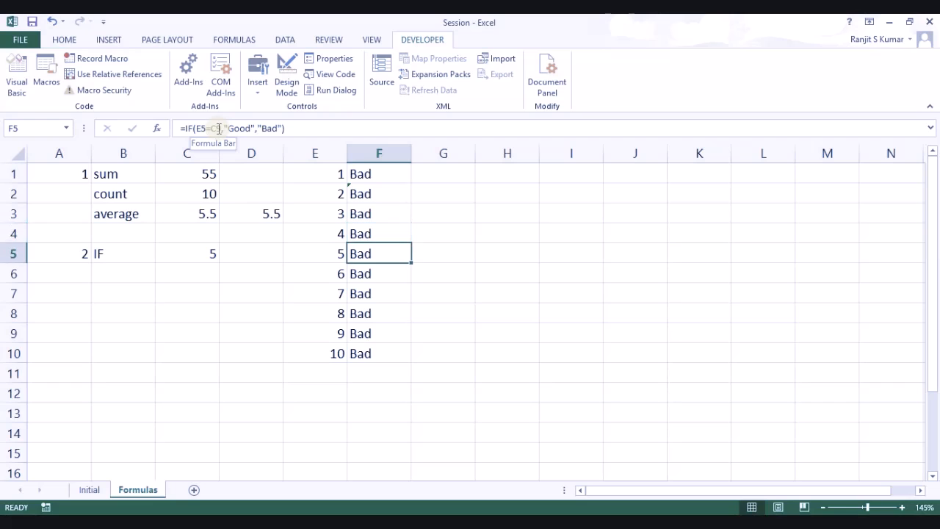
{"action": "key", "text": "Down"}
{"action": "key", "text": "Down"}
{"action": "key", "text": "Down"}
{"action": "key", "text": "Down"}
{"action": "key", "text": "Down"}
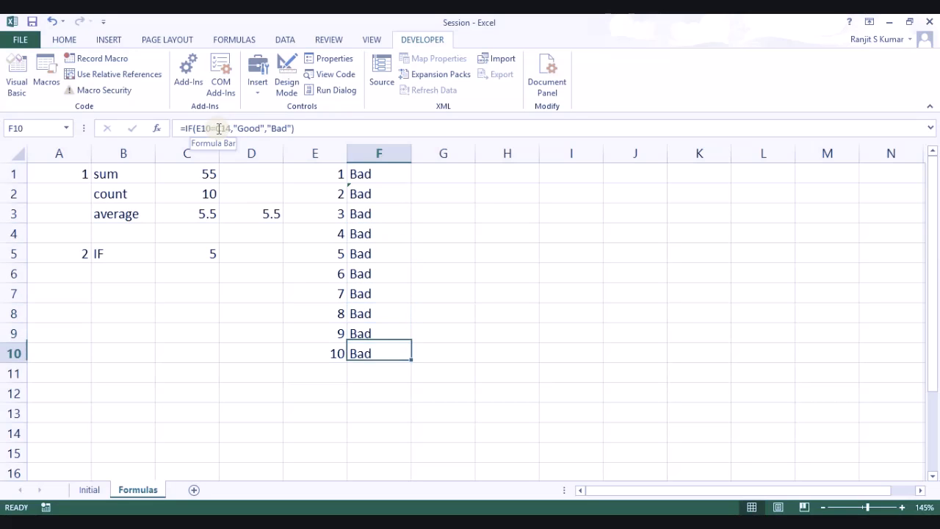
{"action": "key", "text": "Up"}
{"action": "key", "text": "Up"}
{"action": "key", "text": "Up"}
{"action": "key", "text": "Up"}
{"action": "key", "text": "Up"}
{"action": "key", "text": "Up"}
{"action": "key", "text": "Up"}
{"action": "key", "text": "Up"}
{"action": "key", "text": "Up"}
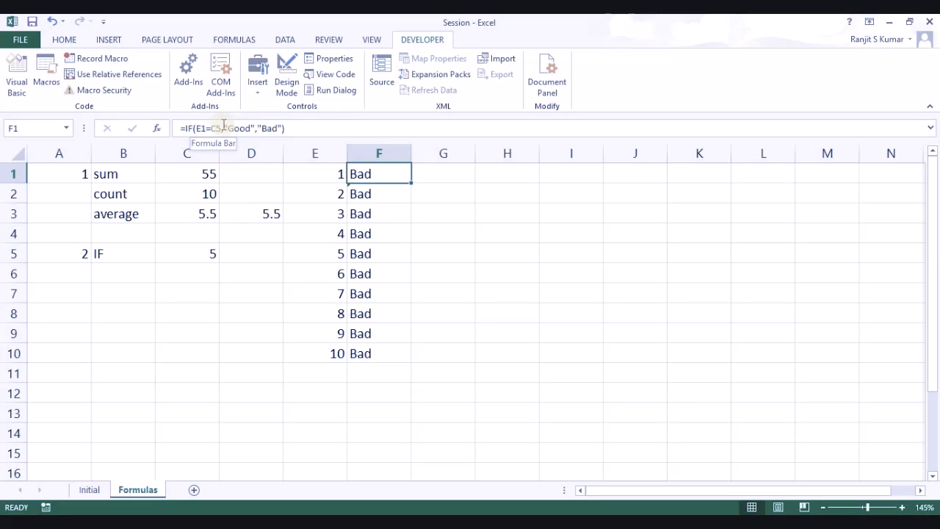
Step: Lock F1's reference as $C$5 and refill it down to F10, making F5 Good
{"action": "left_click", "coordinate": [217, 125]}
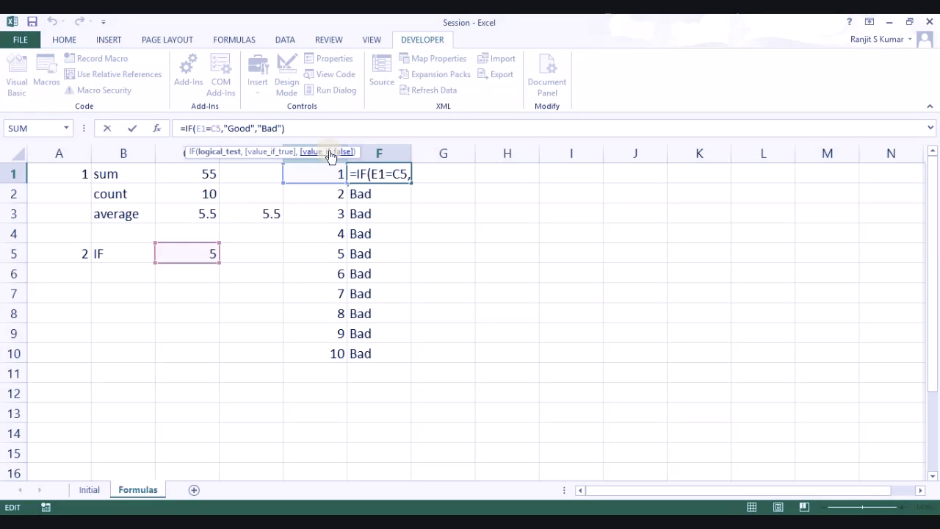
{"action": "key", "text": "F4"}
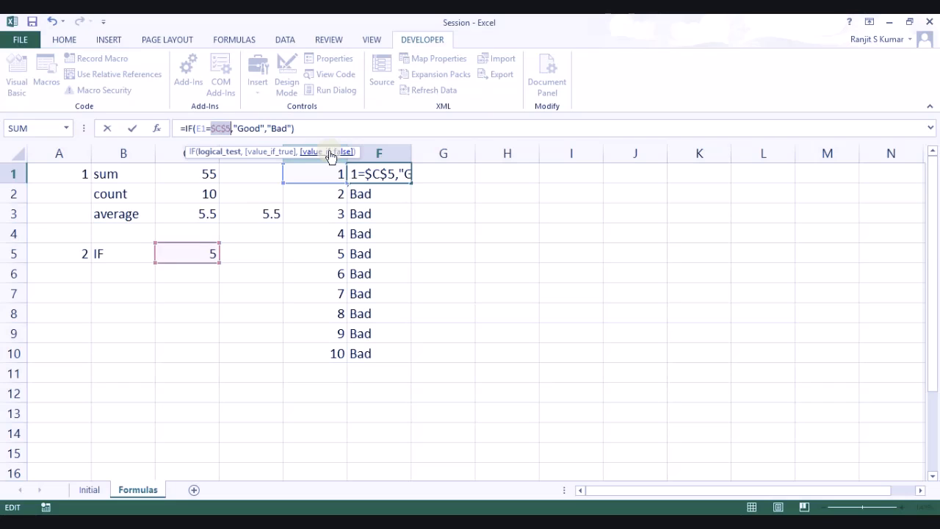
{"action": "key", "text": "Return"}
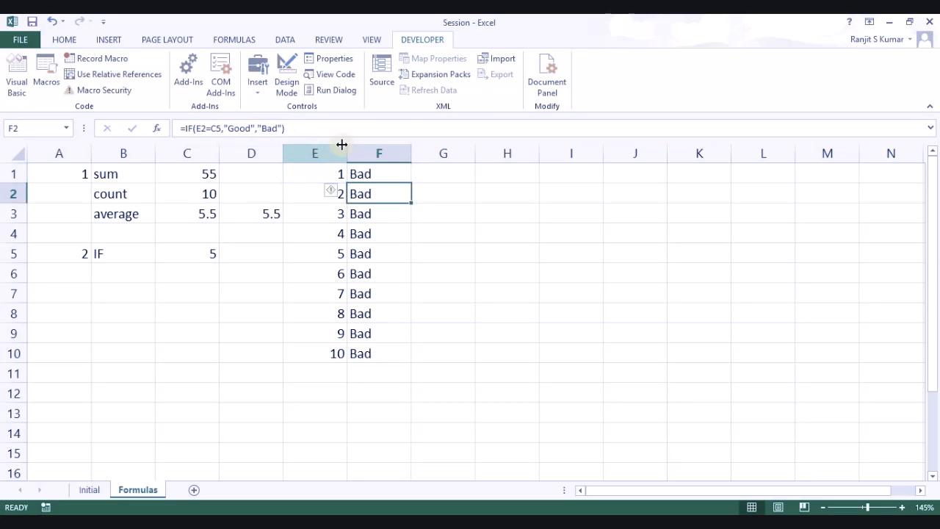
{"action": "left_click", "coordinate": [391, 172]}
{"action": "double_click", "coordinate": [411, 184]}
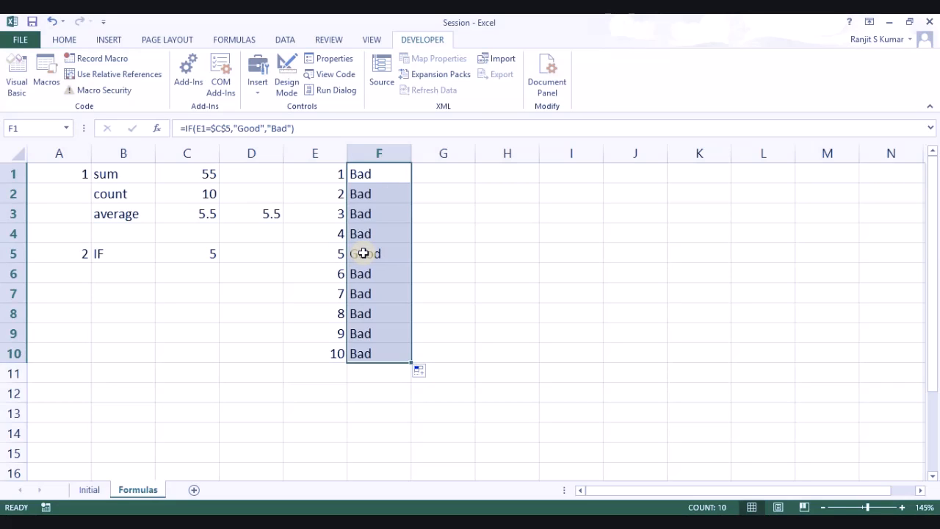
{"action": "left_click", "coordinate": [363, 253]}
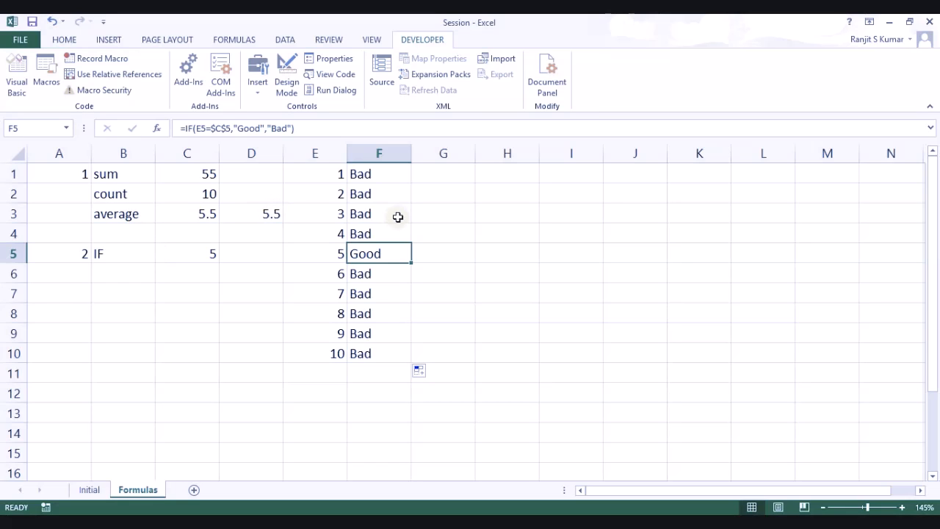
Step: Enter 3 in A7 and the labels Sumif, Countif and Averageif in B7:B9
{"action": "left_click", "coordinate": [78, 290]}
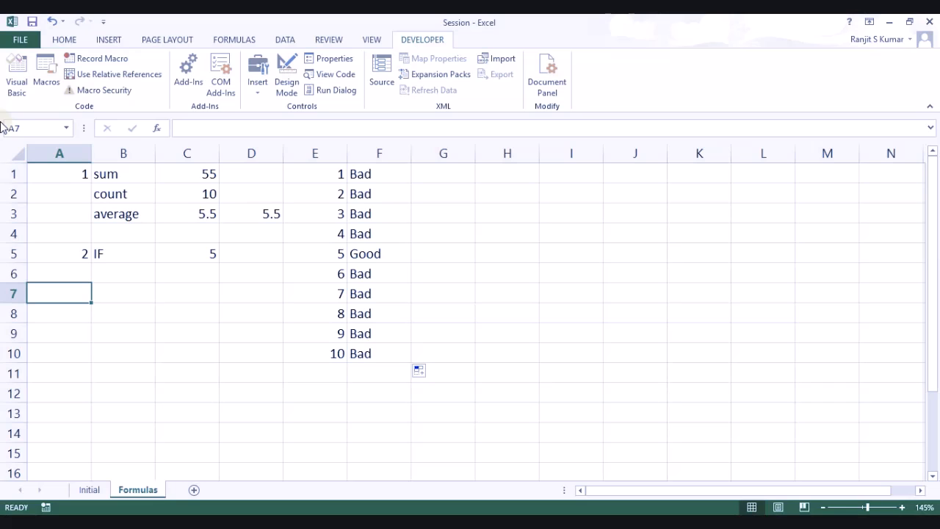
{"action": "type", "text": "3"}
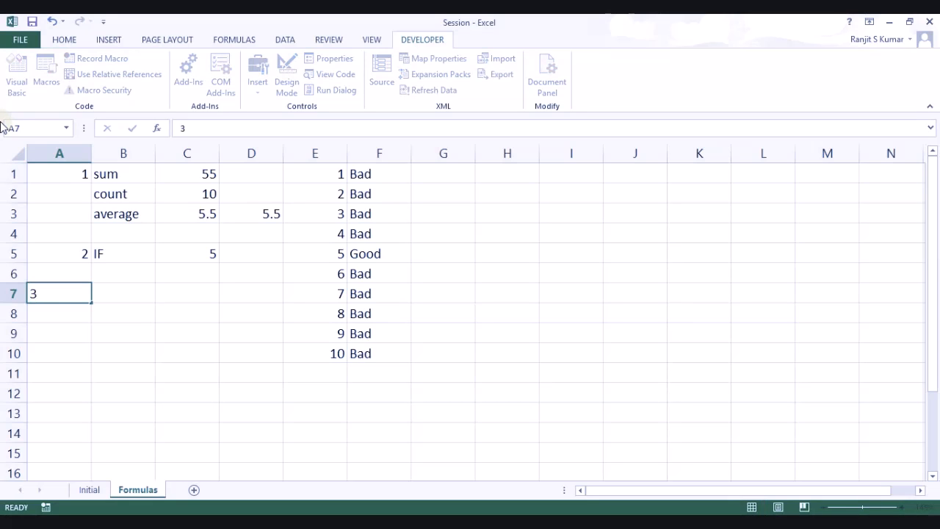
{"action": "key", "text": "Tab"}
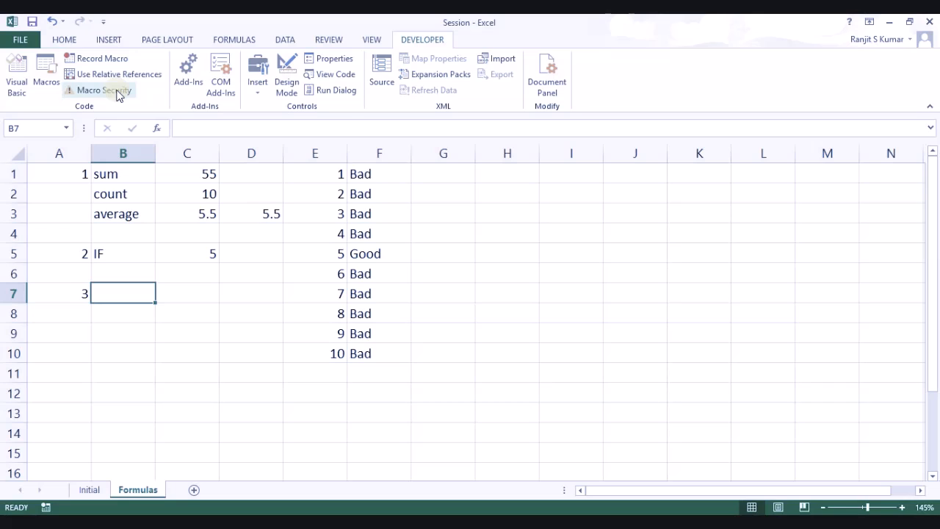
{"action": "type", "text": "Sum"}
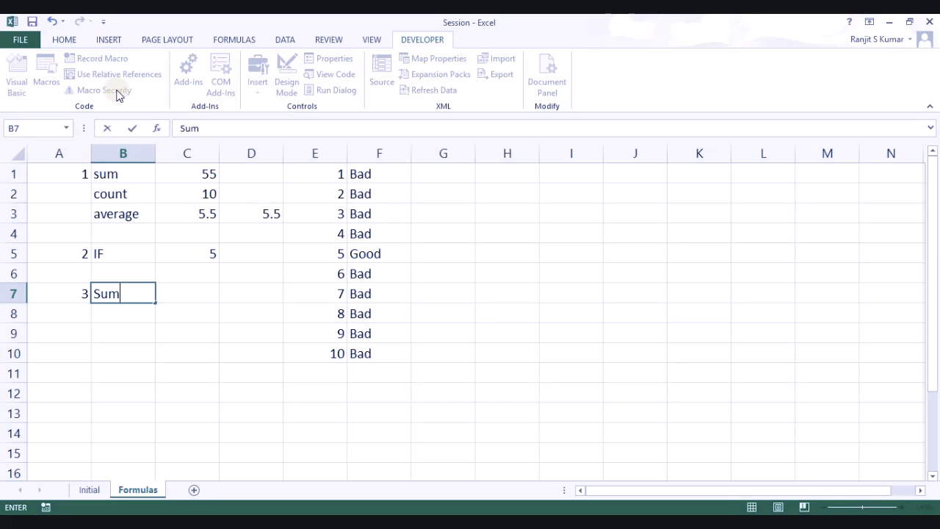
{"action": "type", "text": "if"}
{"action": "key", "text": "Return"}
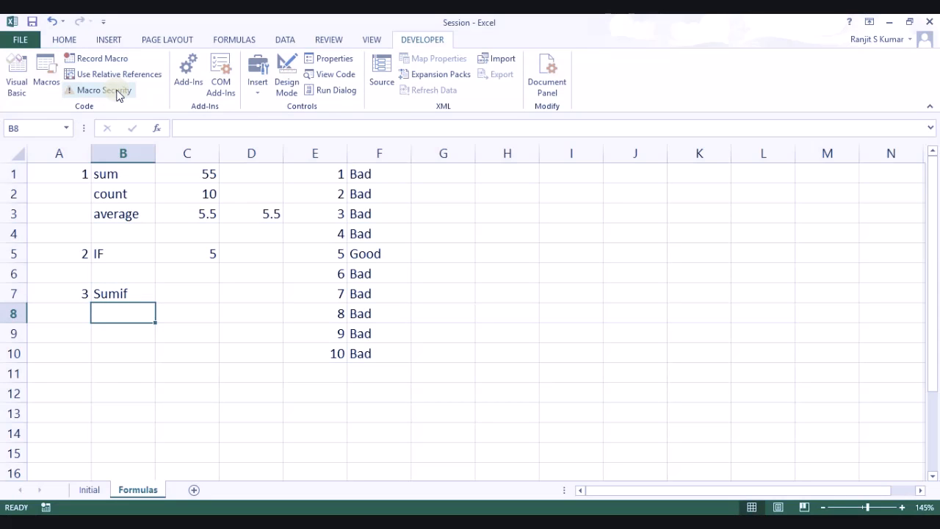
{"action": "type", "text": "Countif"}
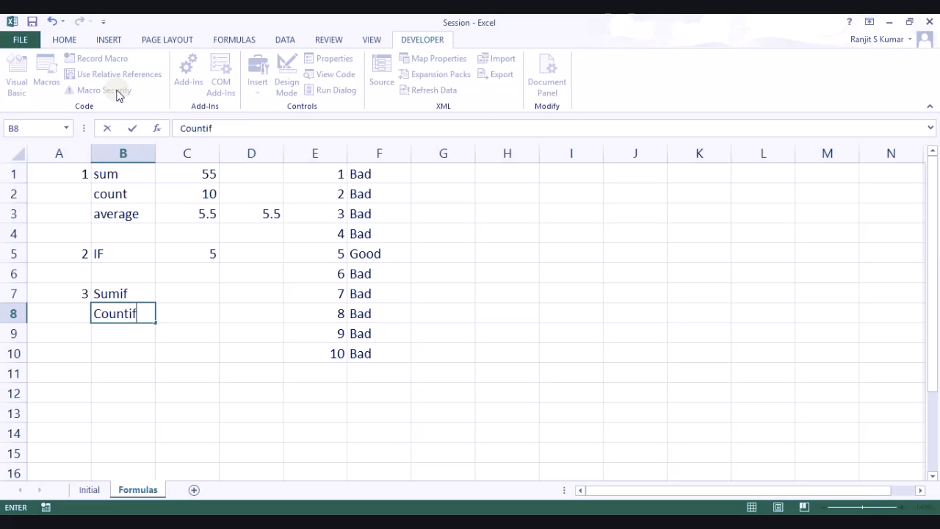
{"action": "key", "text": "Return"}
{"action": "type", "text": "Avera"}
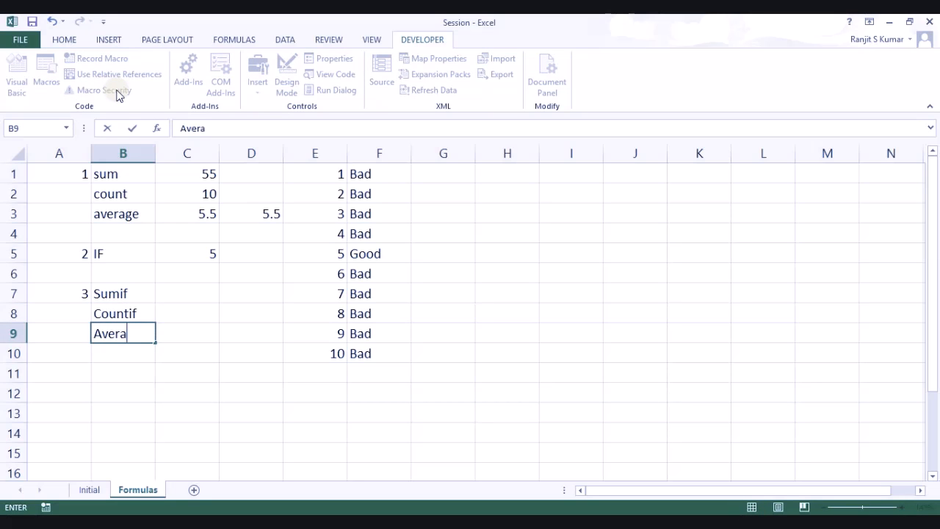
{"action": "type", "text": "geif"}
{"action": "key", "text": "Return"}
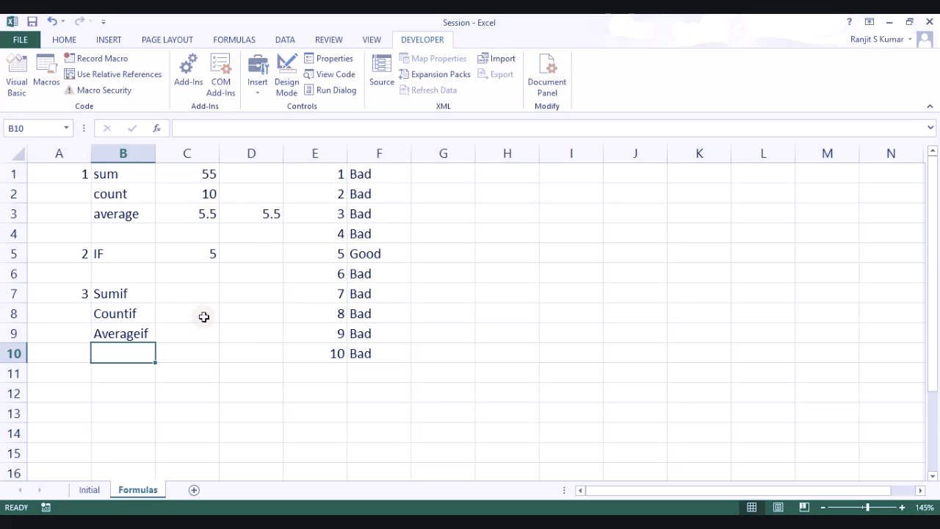
Step: At 140% zoom, enter '=function(range,criteria,function range) as text in B11, then select B8:C8
{"action": "scroll", "coordinate": [204, 316], "scroll_direction": "down", "scroll_amount": 2}
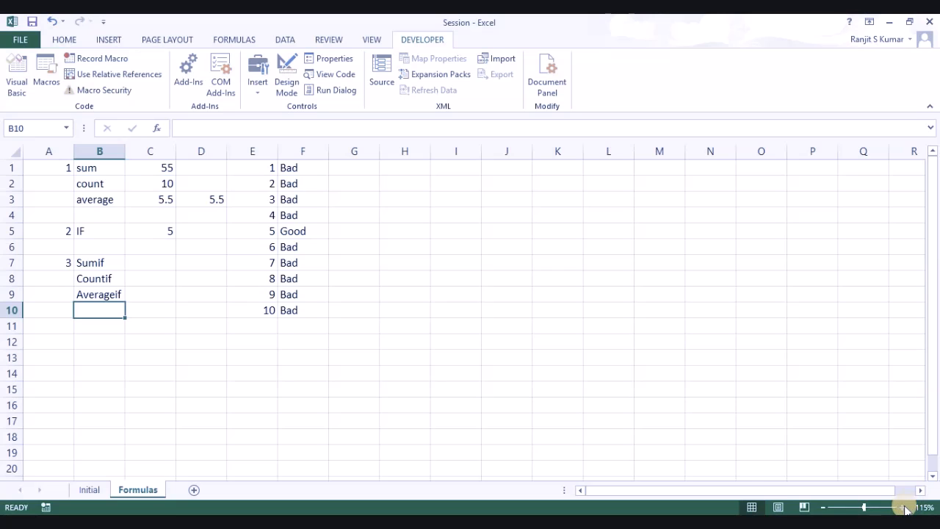
{"action": "left_click", "coordinate": [902, 507]}
{"action": "left_click", "coordinate": [902, 507]}
{"action": "left_click", "coordinate": [902, 507]}
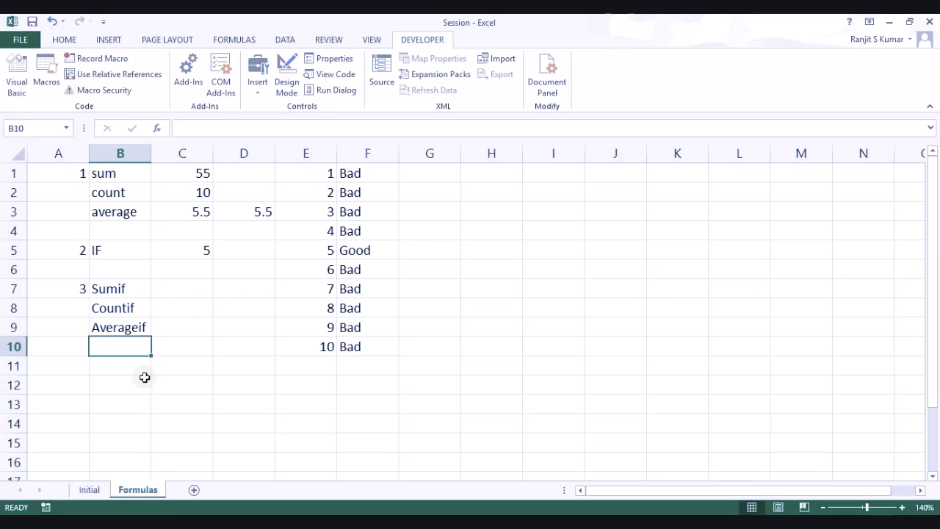
{"action": "left_click", "coordinate": [119, 366]}
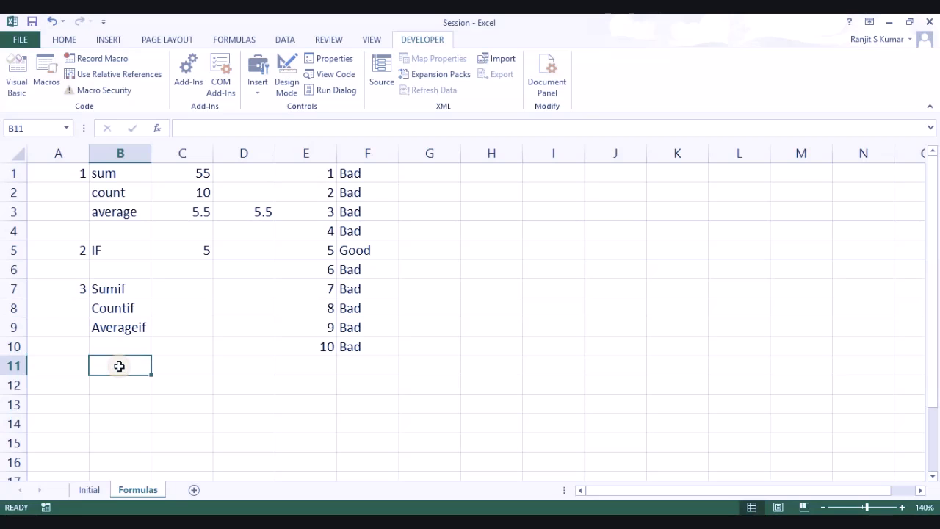
{"action": "type", "text": "=fu"}
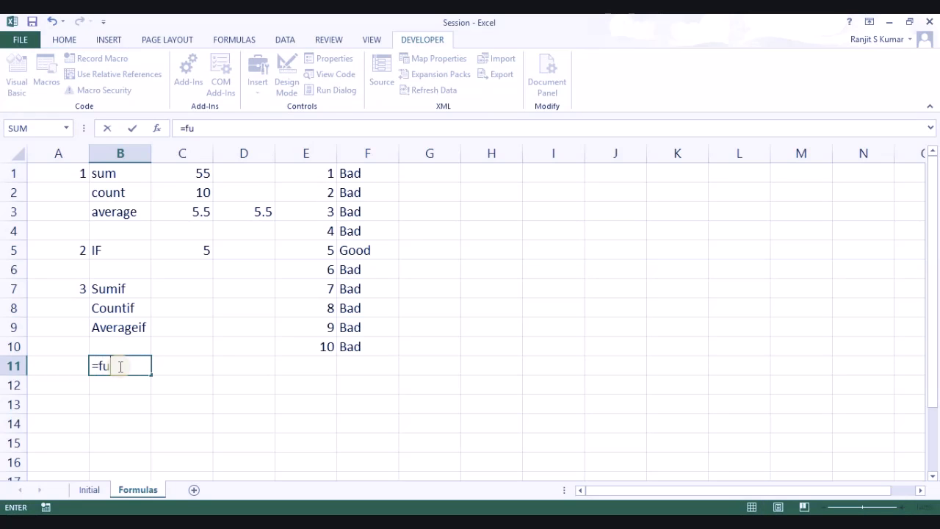
{"action": "type", "text": "nction"}
{"action": "key", "text": "Tab"}
{"action": "left_click", "coordinate": [119, 366]}
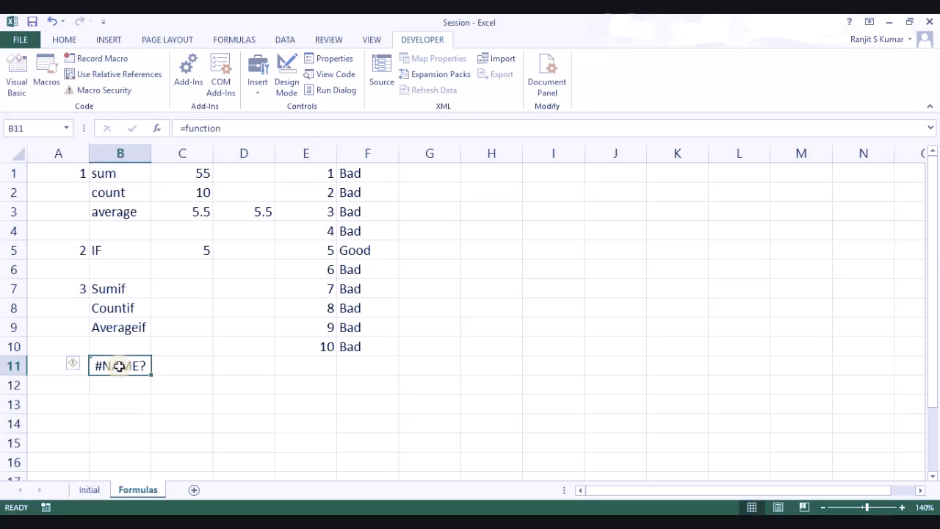
{"action": "type", "text": "'=function"}
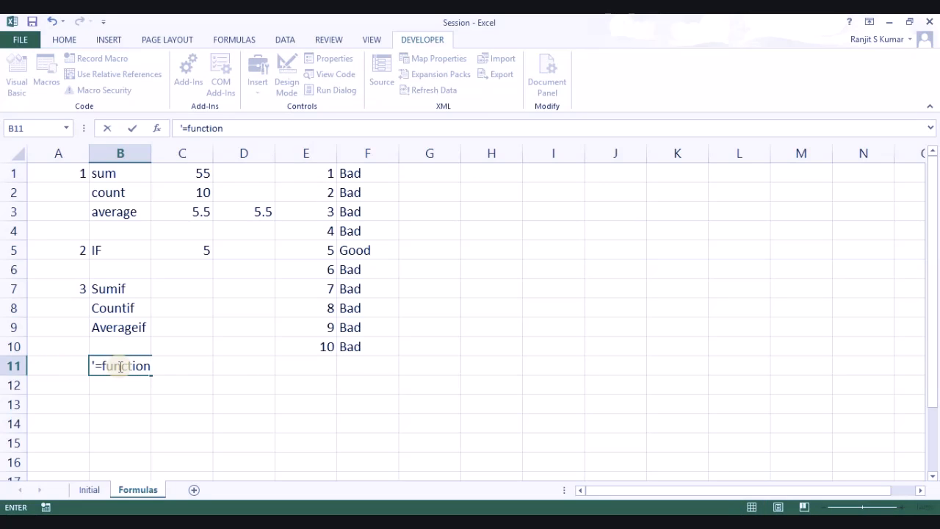
{"action": "type", "text": "(rab"}
{"action": "type", "text": "ge"}
{"action": "type", "text": ",crite"}
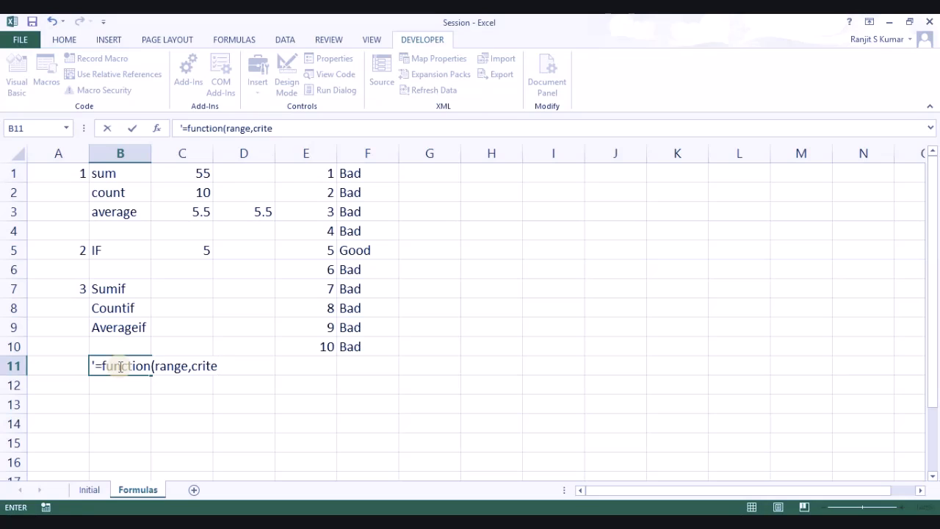
{"action": "type", "text": "ria,func"}
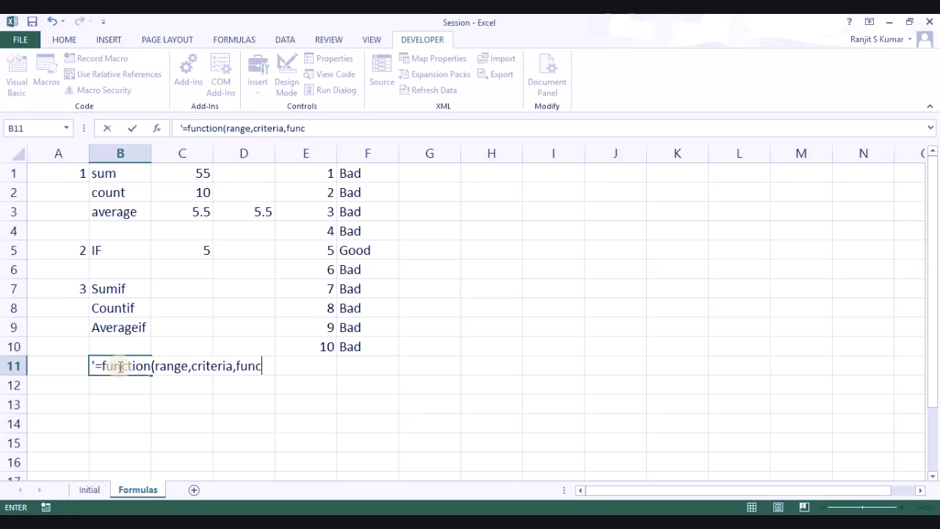
{"action": "type", "text": "tion range)"}
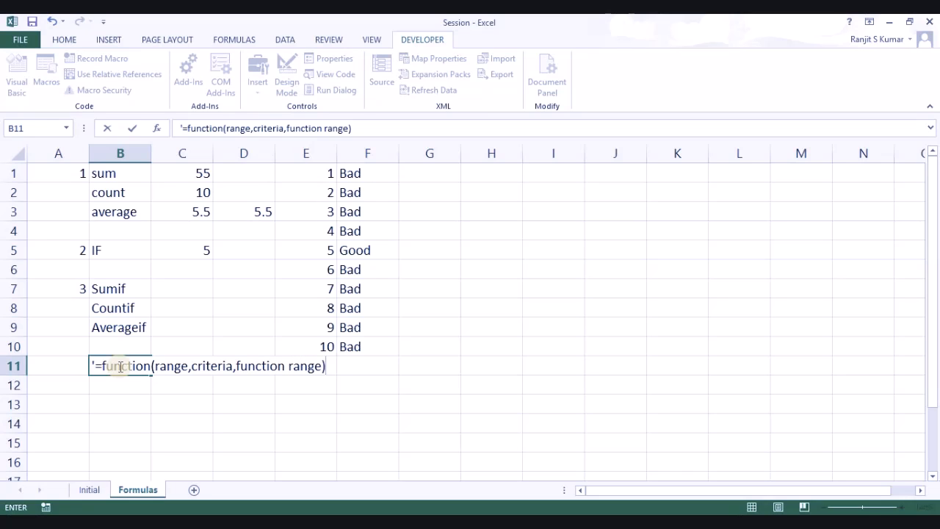
{"action": "key", "text": "Return"}
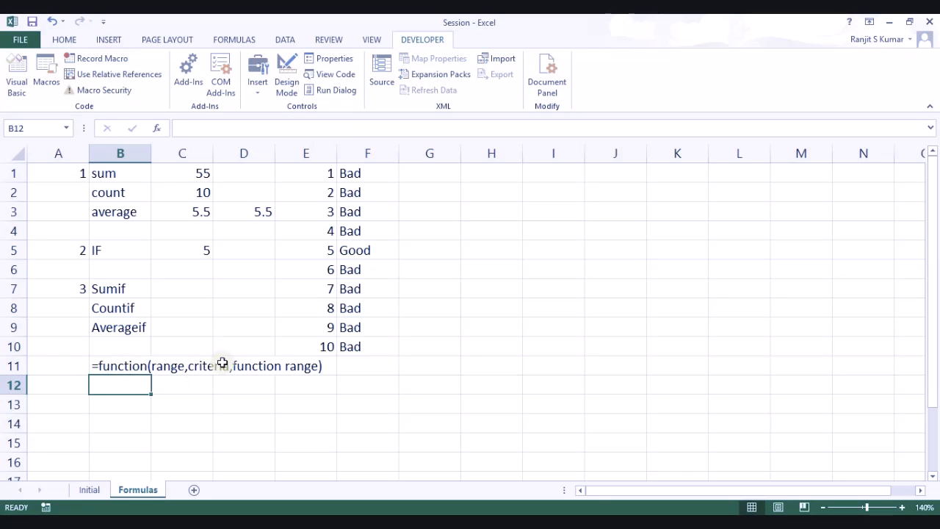
{"action": "left_click", "coordinate": [135, 306]}
{"action": "left_click_drag", "start_coordinate": [135, 306], "coordinate": [172, 306]}
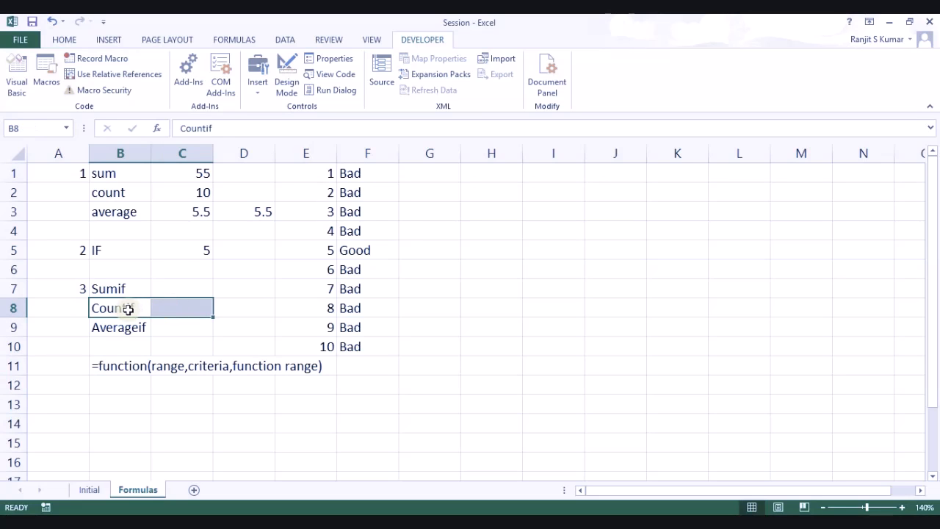
Step: Enter =SUMIF(F1:F10,"Good",E1:E10) in C7 to total column E where column F is Good
{"action": "left_click", "coordinate": [163, 285]}
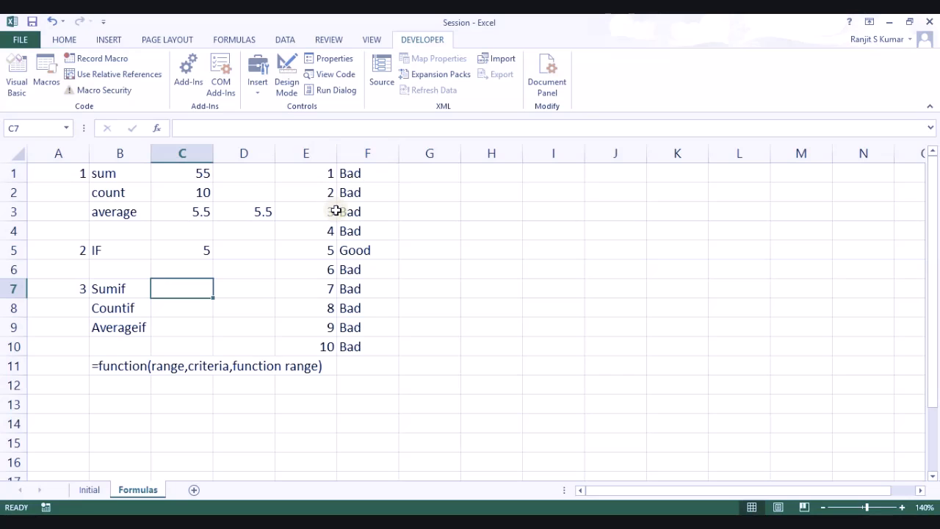
{"action": "type", "text": "=sumif"}
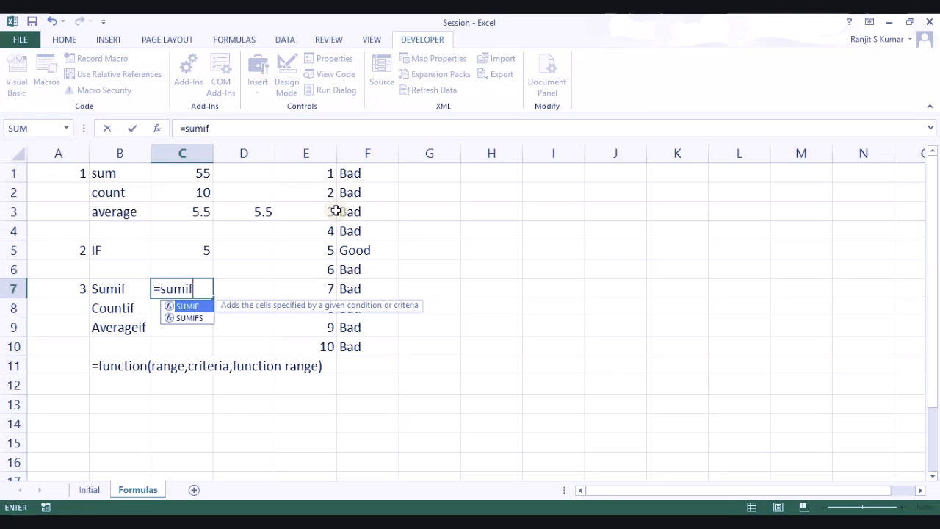
{"action": "key", "text": "Tab"}
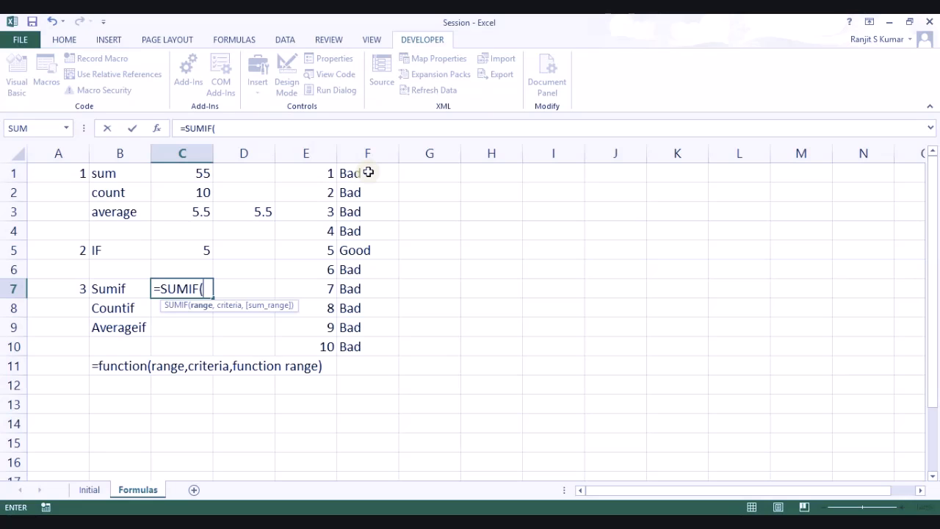
{"action": "left_click_drag", "start_coordinate": [368, 171], "coordinate": [356, 346]}
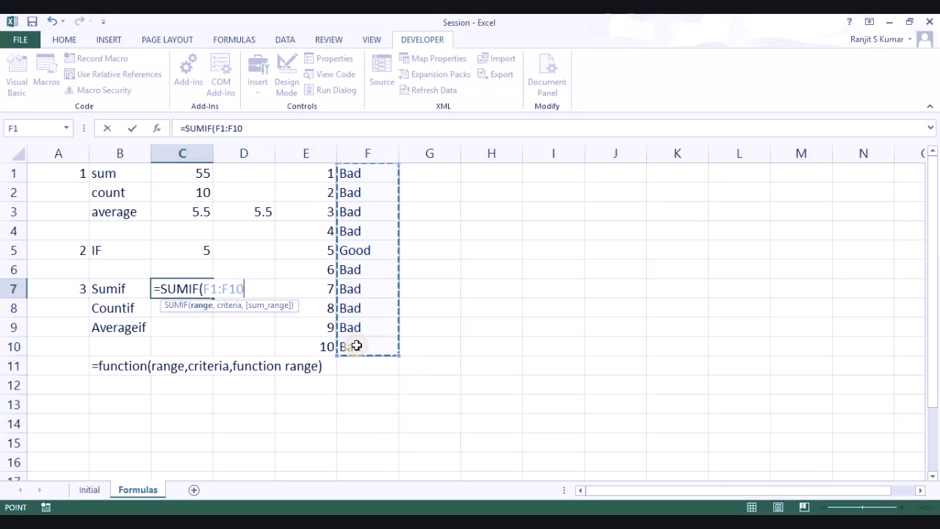
{"action": "type", "text": ","}
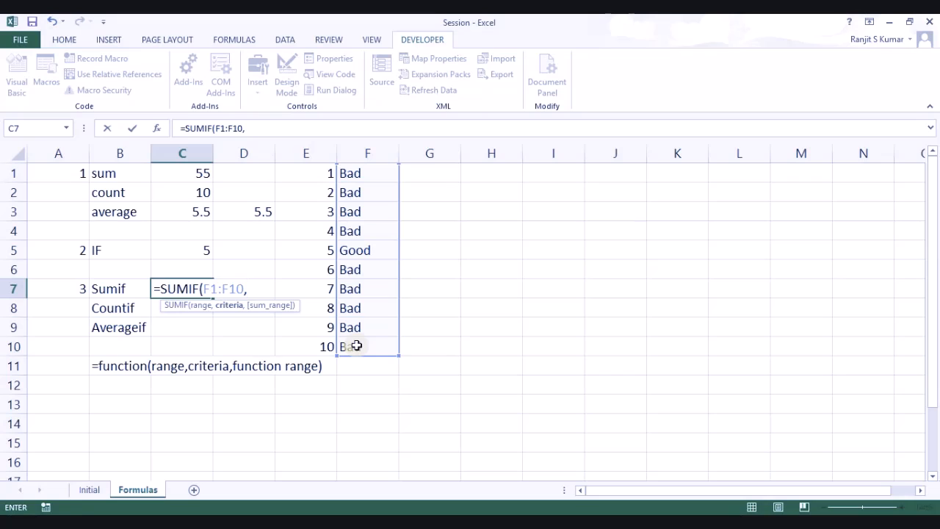
{"action": "type", "text": "\"Good\","}
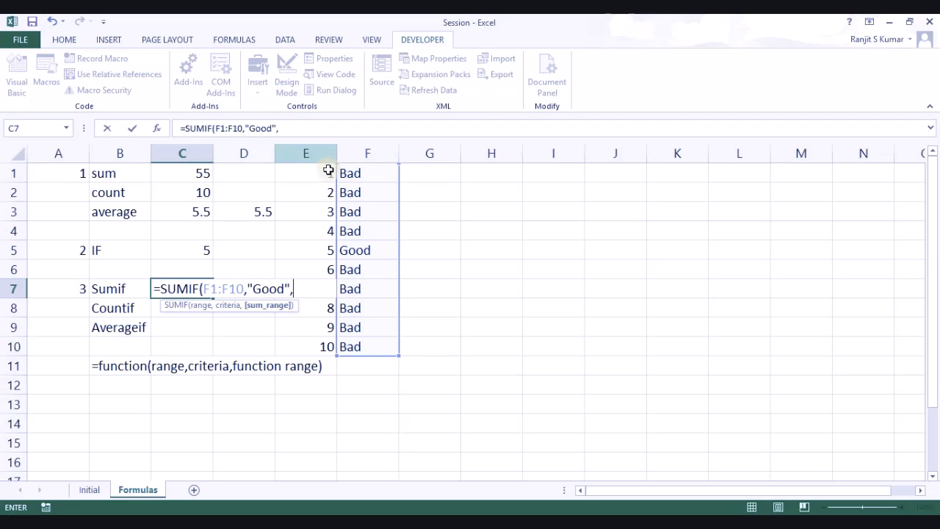
{"action": "left_click_drag", "start_coordinate": [328, 173], "coordinate": [323, 193]}
{"action": "left_click_drag", "start_coordinate": [318, 258], "coordinate": [328, 340]}
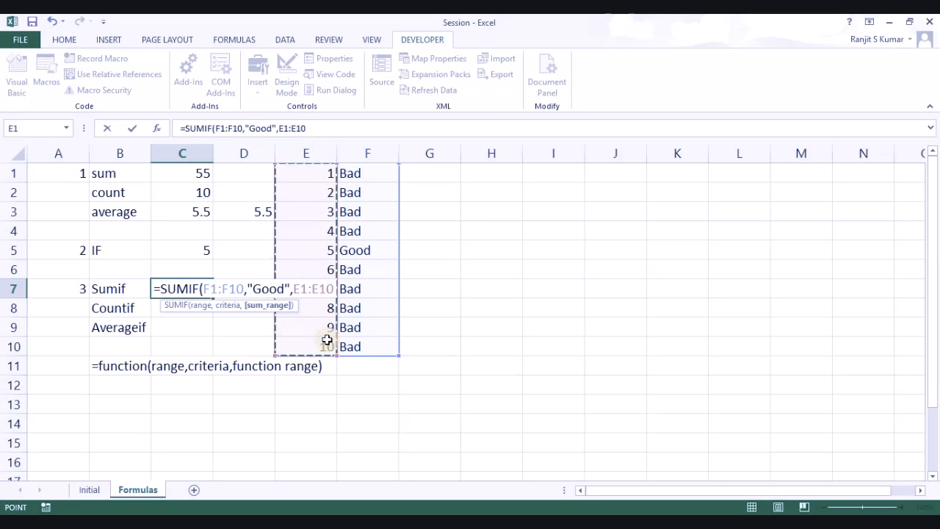
{"action": "key", "text": "Return"}
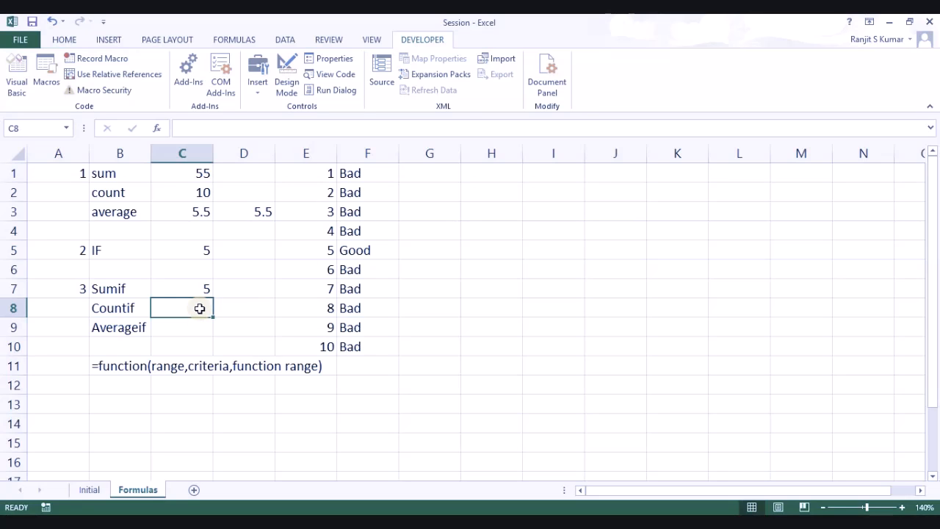
Step: Try turning a copy of the C7 formula into COUNTIF in C8, then abandon that edit
{"action": "key", "text": "ctrl+apostrophe"}
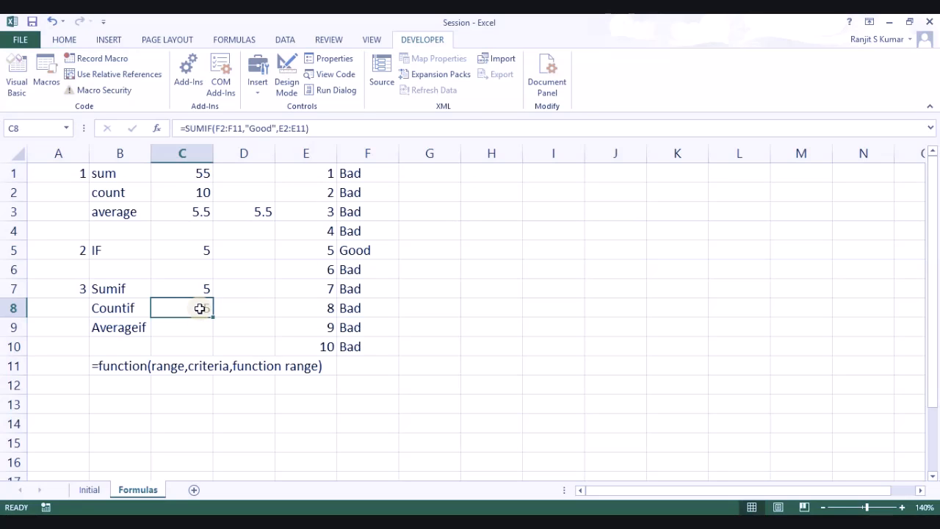
{"action": "key", "text": "Home"}
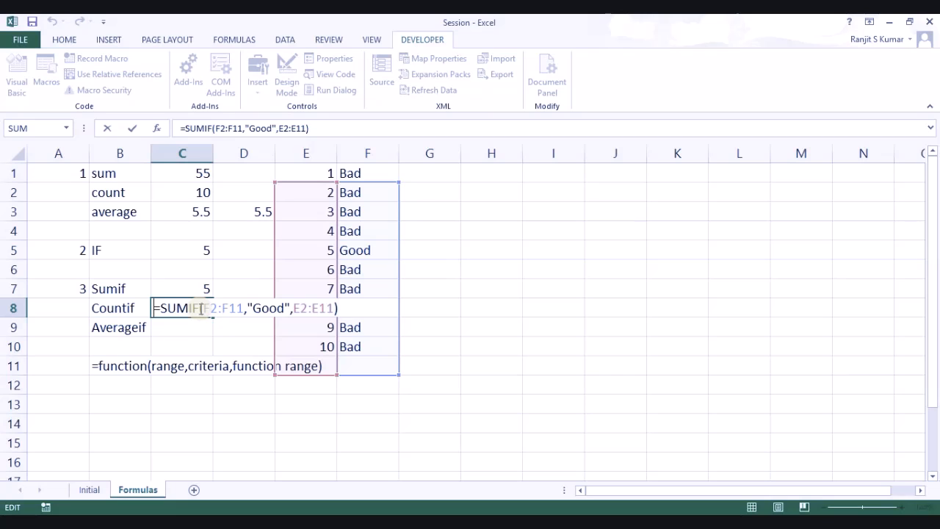
{"action": "key", "text": "Right"}
{"action": "key", "text": "Delete"}
{"action": "key", "text": "Delete"}
{"action": "key", "text": "Delete"}
{"action": "type", "text": "coun"}
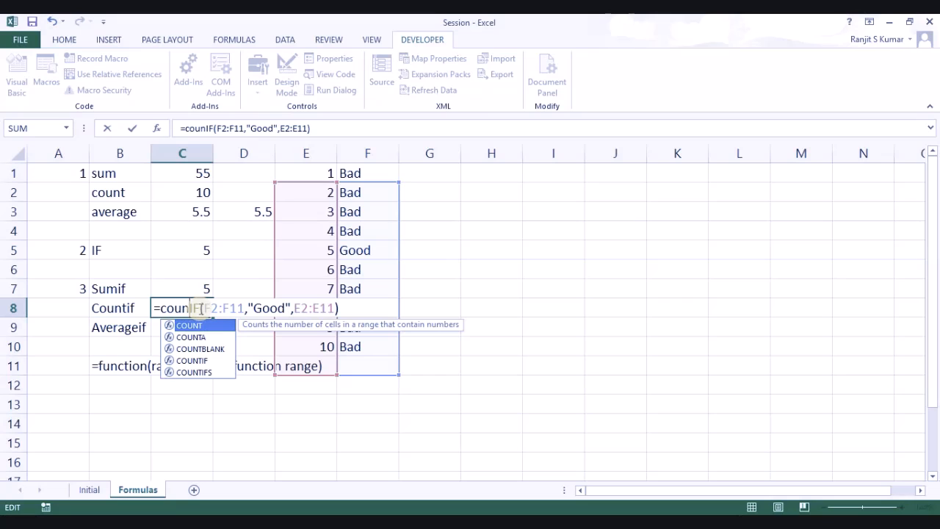
{"action": "key", "text": "Down"}
{"action": "key", "text": "Down"}
{"action": "key", "text": "Down"}
{"action": "key", "text": "Tab"}
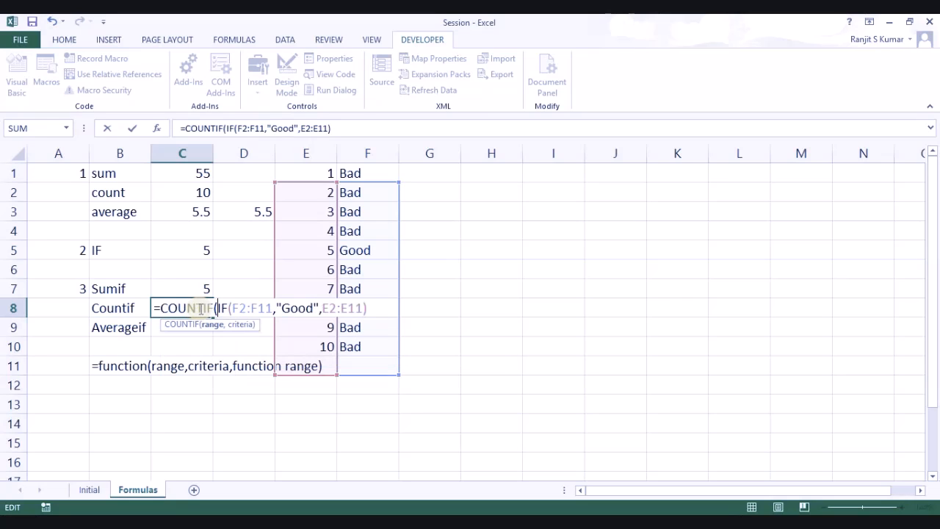
{"action": "left_click", "coordinate": [201, 309]}
{"action": "key", "text": "Escape"}
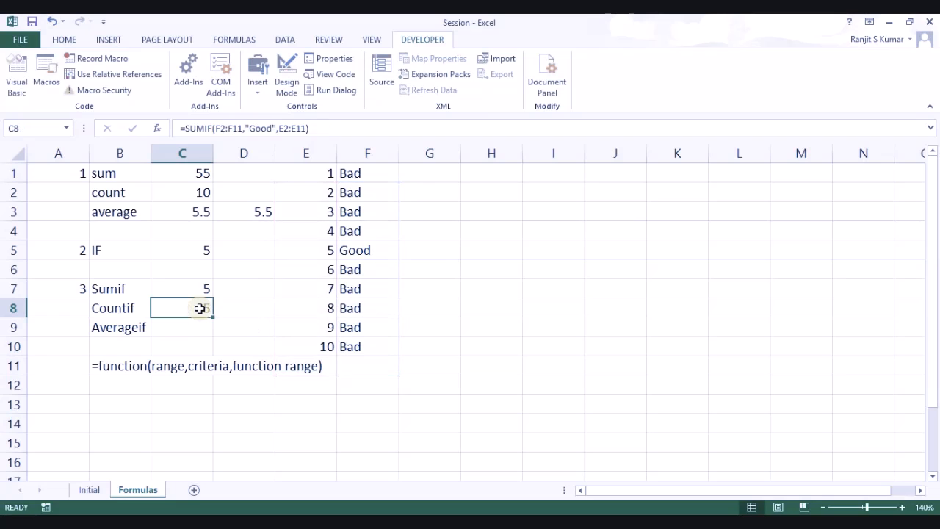
Step: Enter =COUNTIF(F1:F10,"Good") in C8 to count the Good entries
{"action": "type", "text": "=c"}
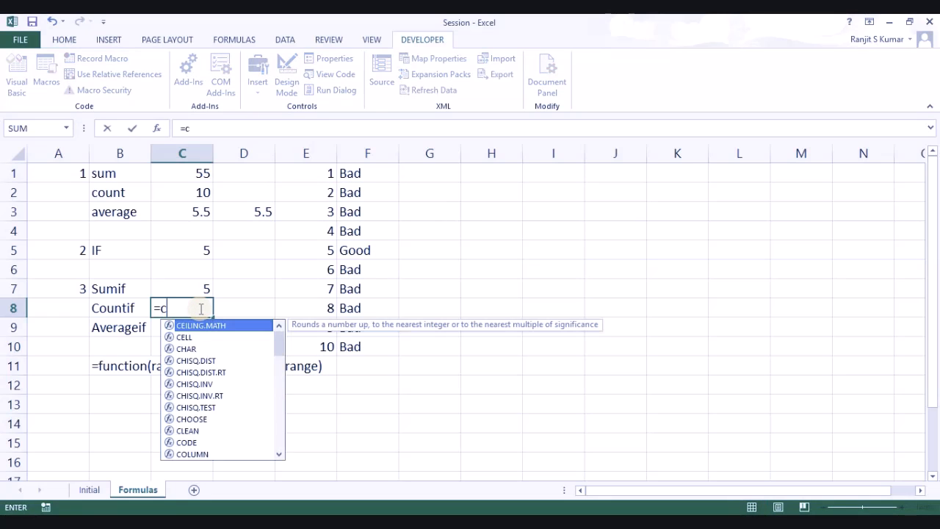
{"action": "type", "text": "ount"}
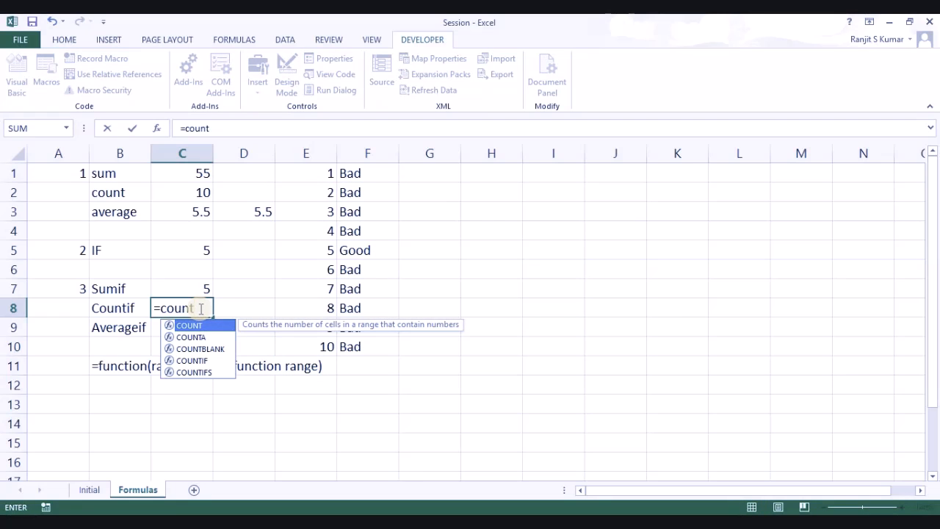
{"action": "key", "text": "Down"}
{"action": "key", "text": "Down"}
{"action": "key", "text": "Down"}
{"action": "key", "text": "Tab"}
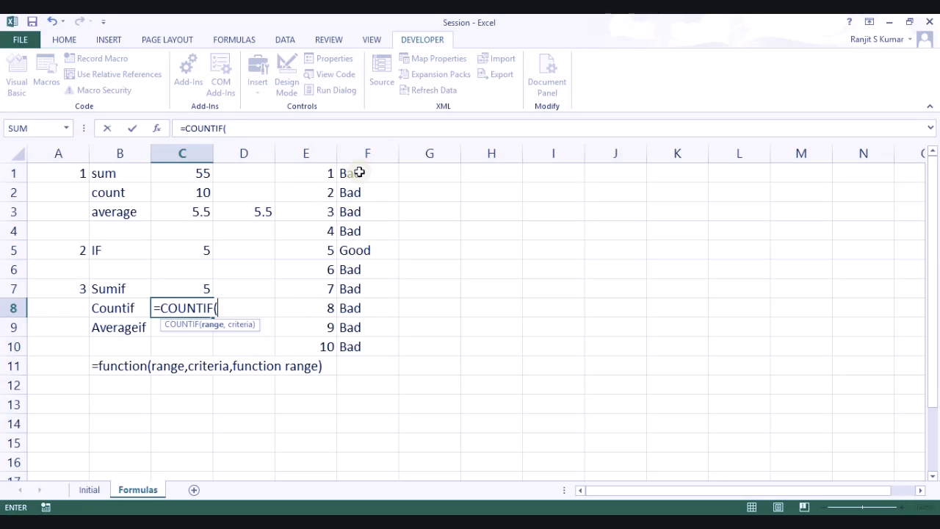
{"action": "left_click_drag", "start_coordinate": [359, 171], "coordinate": [362, 346]}
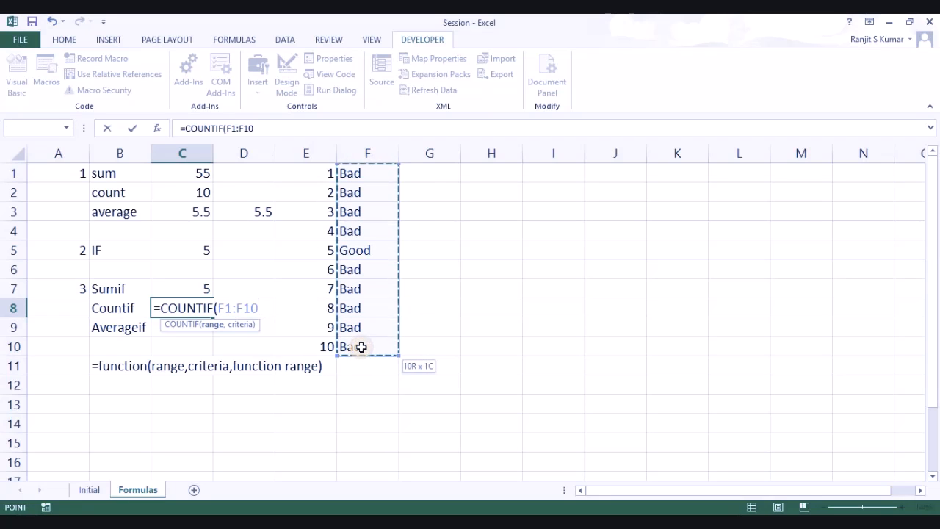
{"action": "type", "text": ",\"Good"}
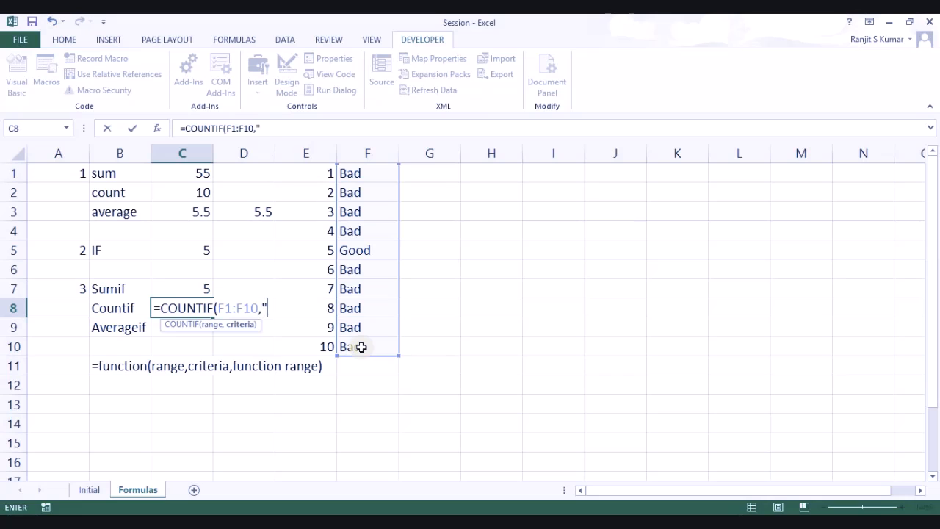
{"action": "type", "text": "\")"}
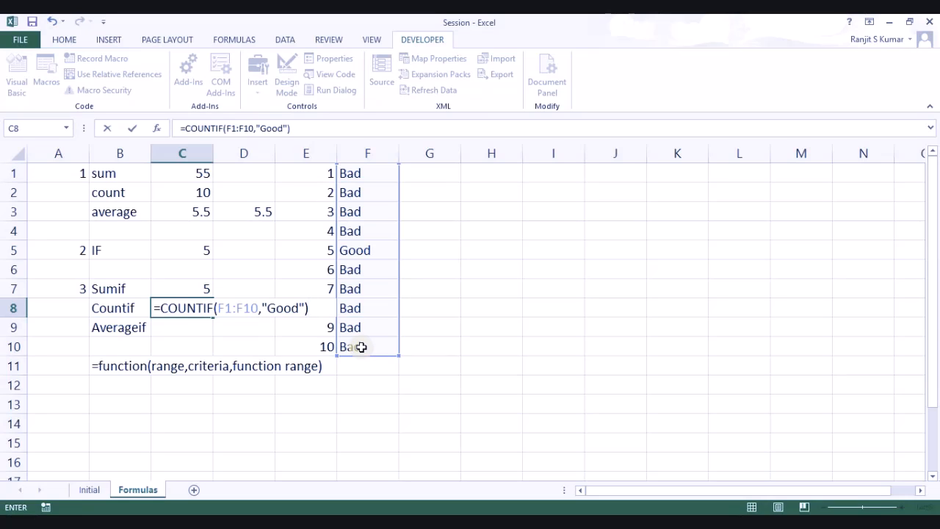
{"action": "key", "text": "Return"}
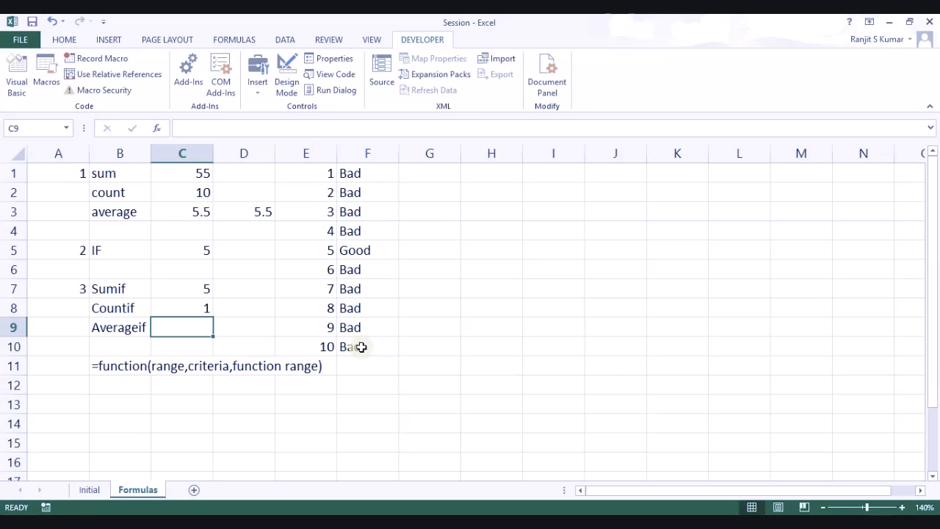
Step: Enter =AVERAGEIF(F1:F10,"Good",E1:E10) in C9 to average column E where F is Good
{"action": "type", "text": "=aver"}
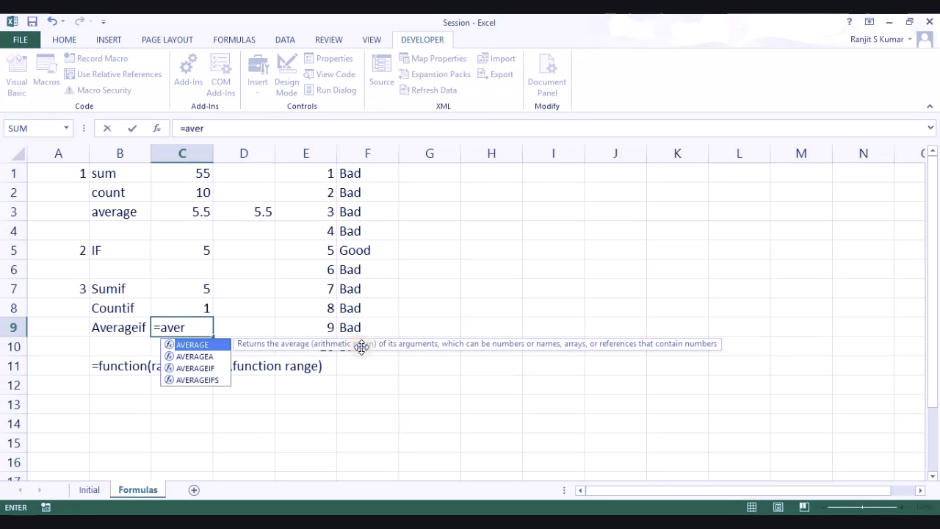
{"action": "key", "text": "Tab"}
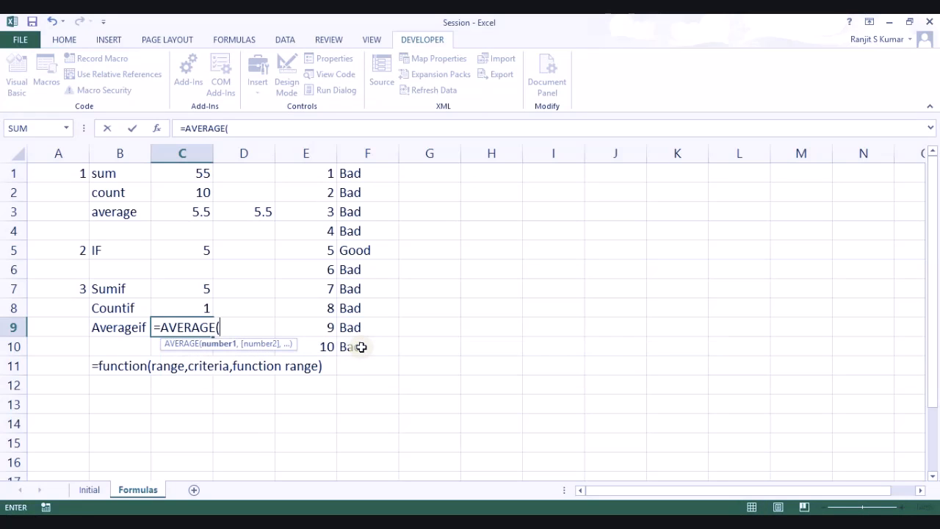
{"action": "key", "text": "BackSpace"}
{"action": "type", "text": "IF"}
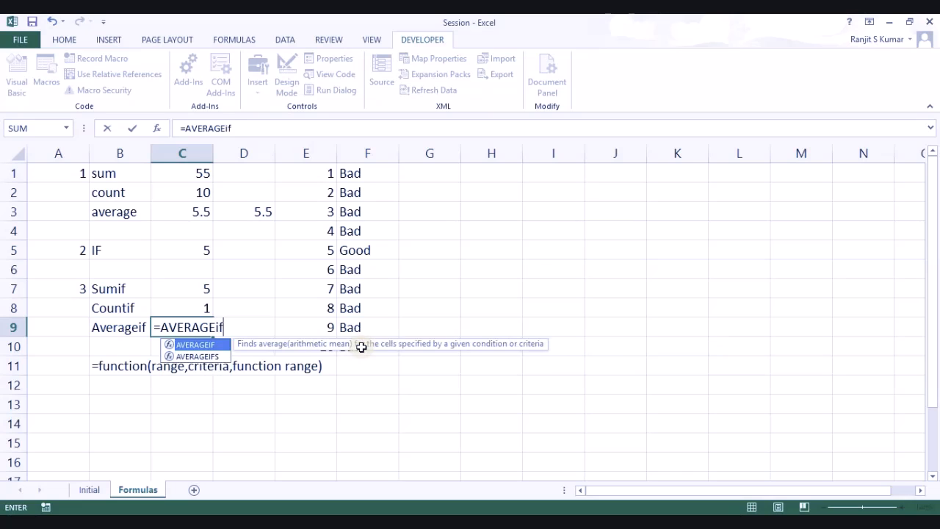
{"action": "key", "text": "Tab"}
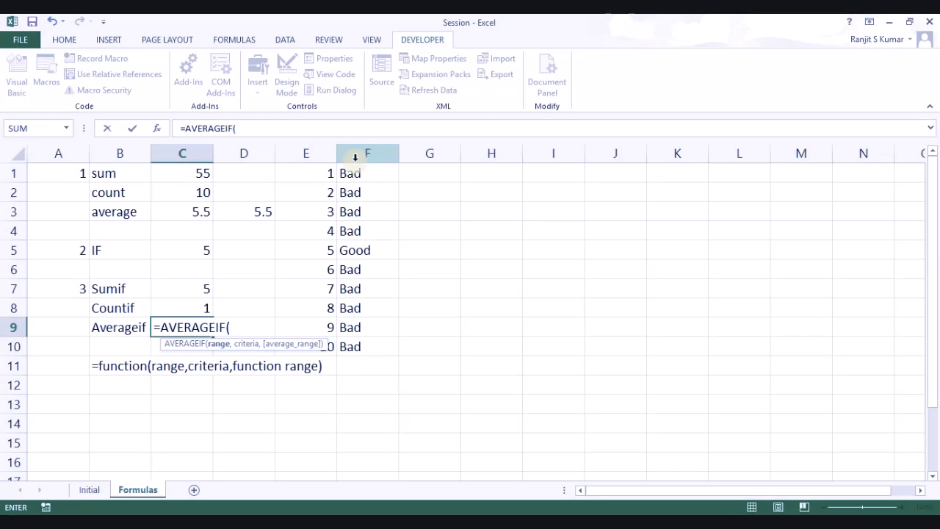
{"action": "left_click_drag", "start_coordinate": [354, 170], "coordinate": [352, 341]}
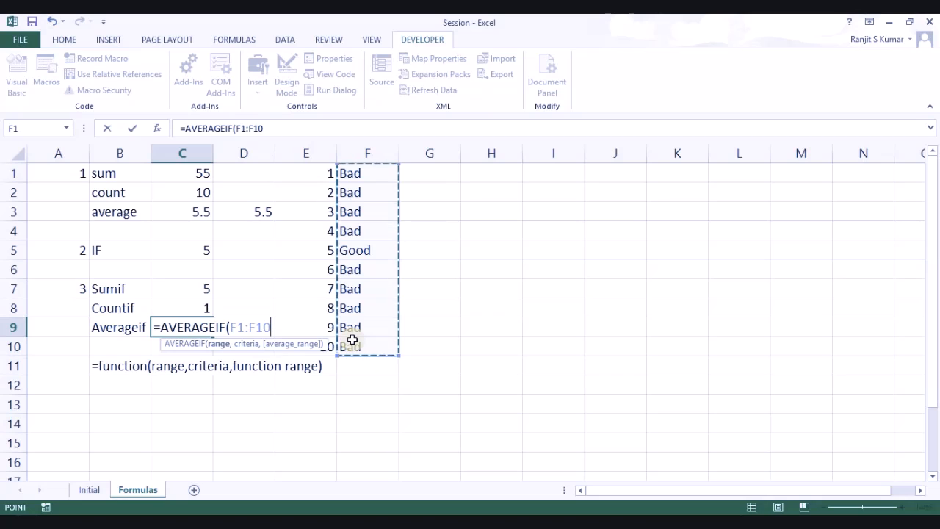
{"action": "type", "text": ",\"Good"}
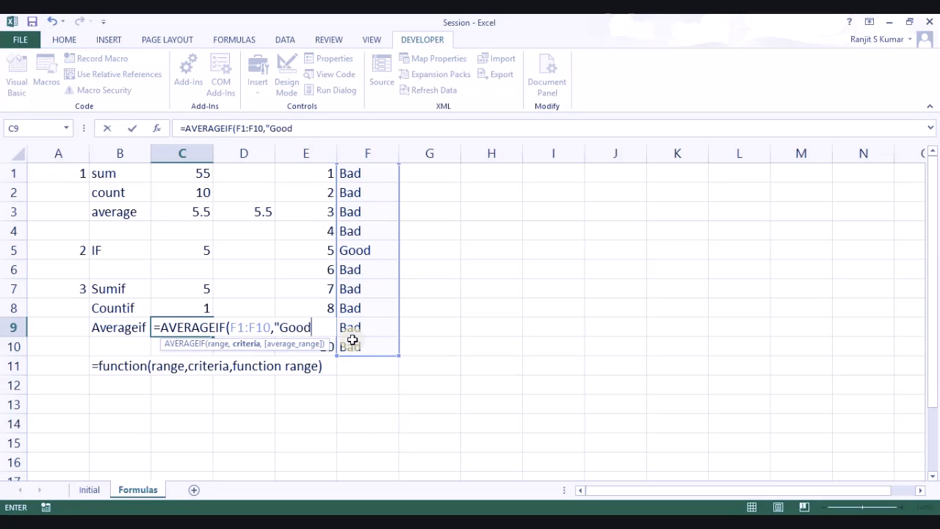
{"action": "type", "text": "\","}
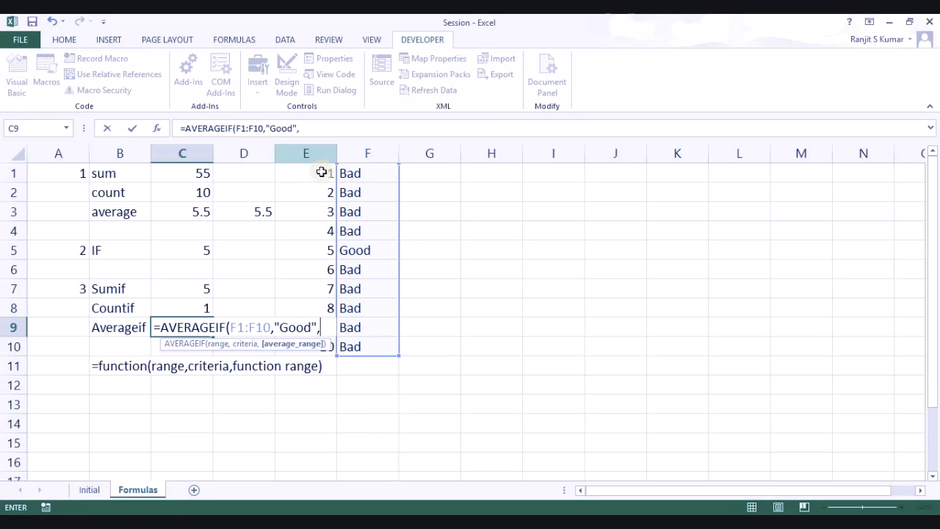
{"action": "left_click_drag", "start_coordinate": [322, 174], "coordinate": [323, 345]}
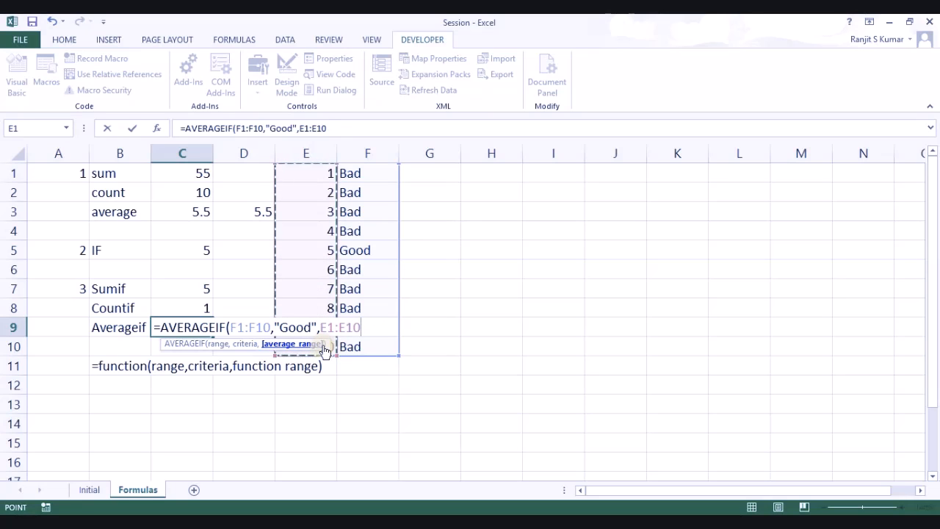
{"action": "type", "text": ")"}
{"action": "key", "text": "Return"}
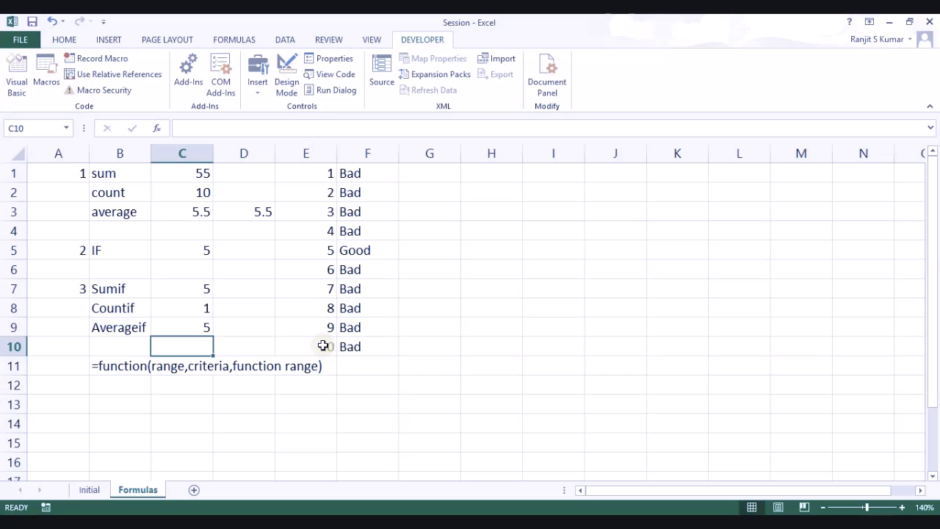
Step: Change F10 to Good so the conditional results recalculate
{"action": "left_click", "coordinate": [363, 348]}
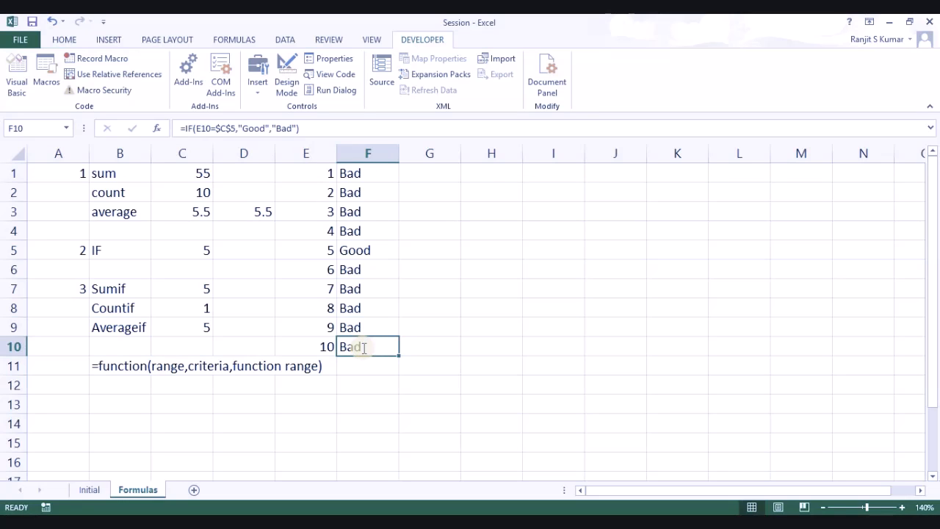
{"action": "type", "text": "Good"}
{"action": "key", "text": "Return"}
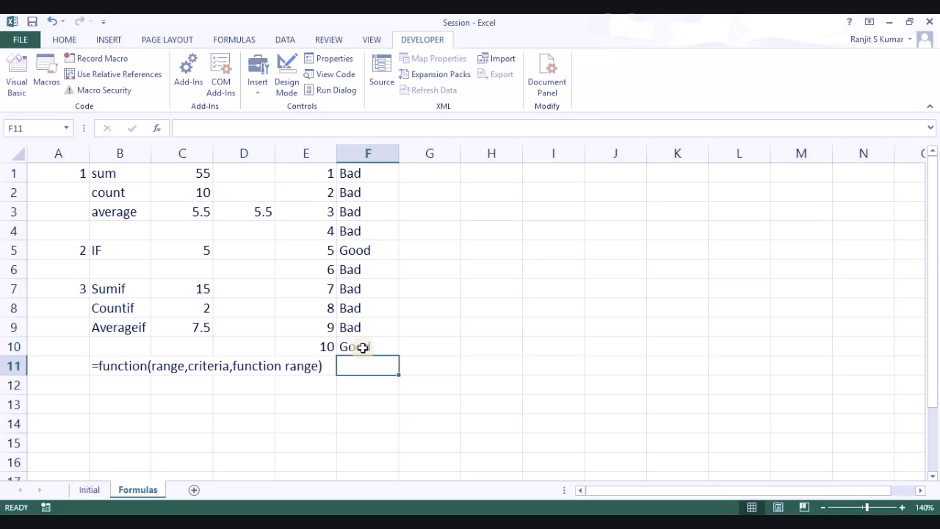
Step: Enter item number 4 in A13 and the heading Vlookup in B13
{"action": "key", "text": "Down"}
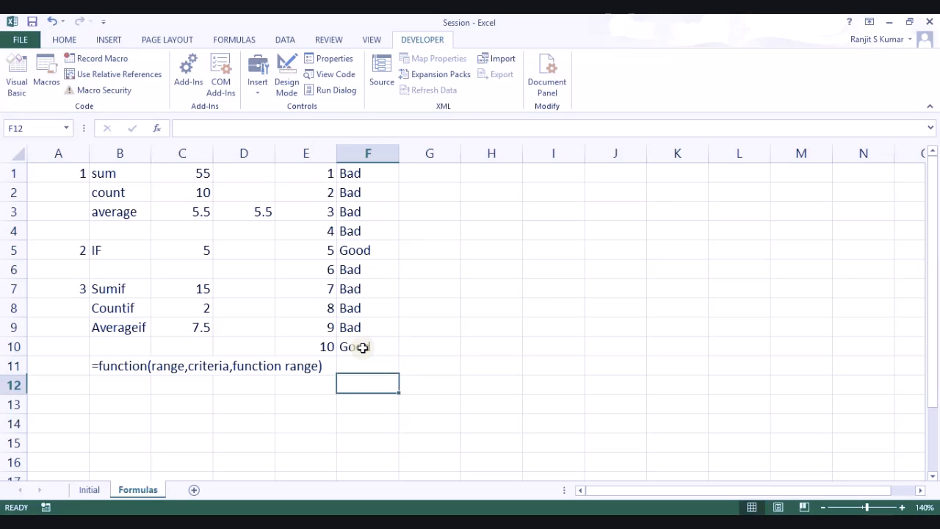
{"action": "key", "text": "Left"}
{"action": "key", "text": "Left"}
{"action": "key", "text": "Left"}
{"action": "key", "text": "Left"}
{"action": "key", "text": "Left"}
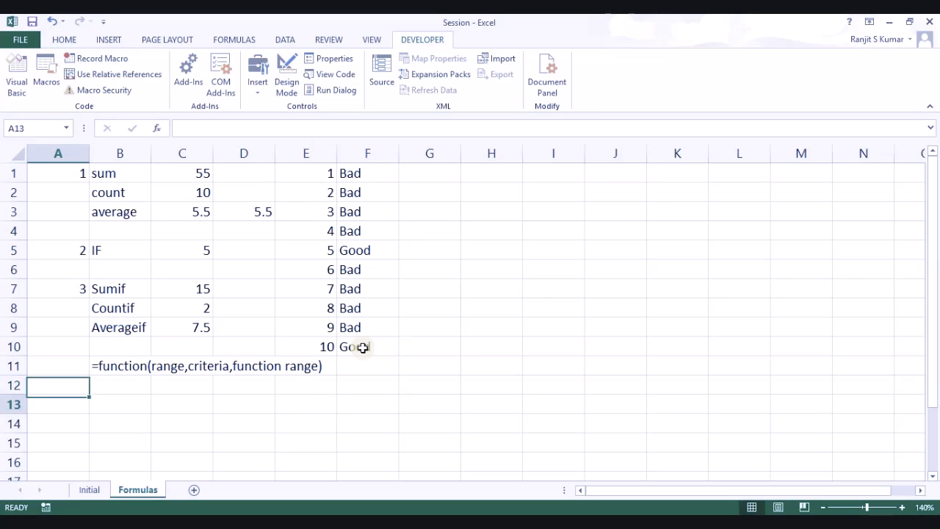
{"action": "key", "text": "Down"}
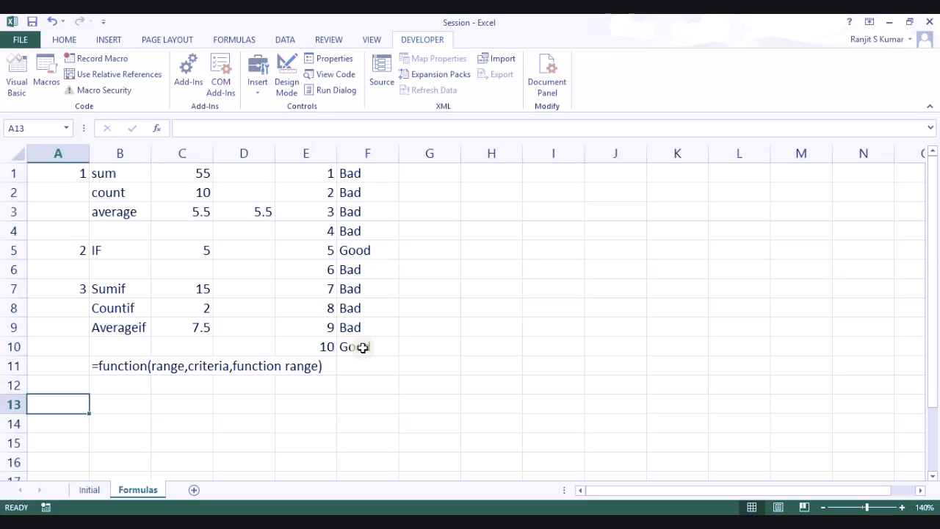
{"action": "type", "text": "4"}
{"action": "key", "text": "Tab"}
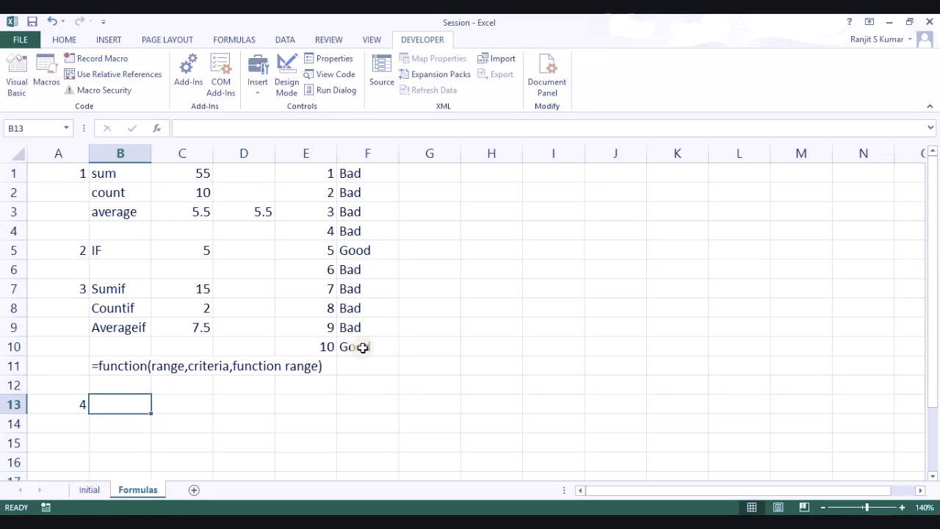
{"action": "type", "text": "Vlook"}
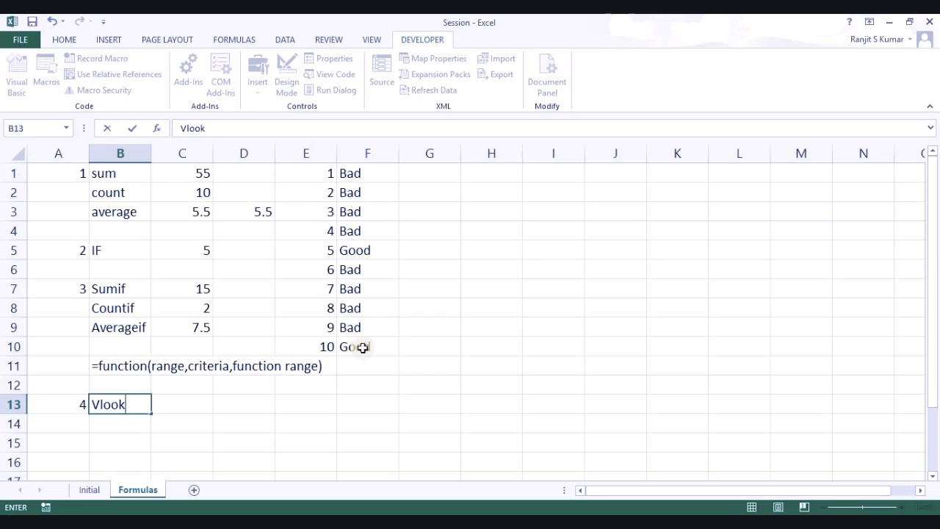
{"action": "type", "text": "up"}
{"action": "key", "text": "Return"}
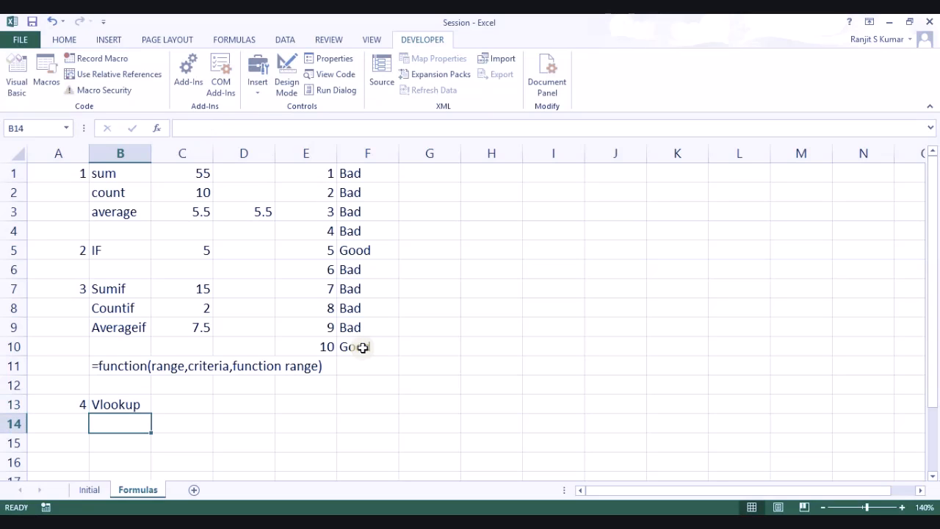
{"action": "key", "text": "Up"}
{"action": "key", "text": "Right"}
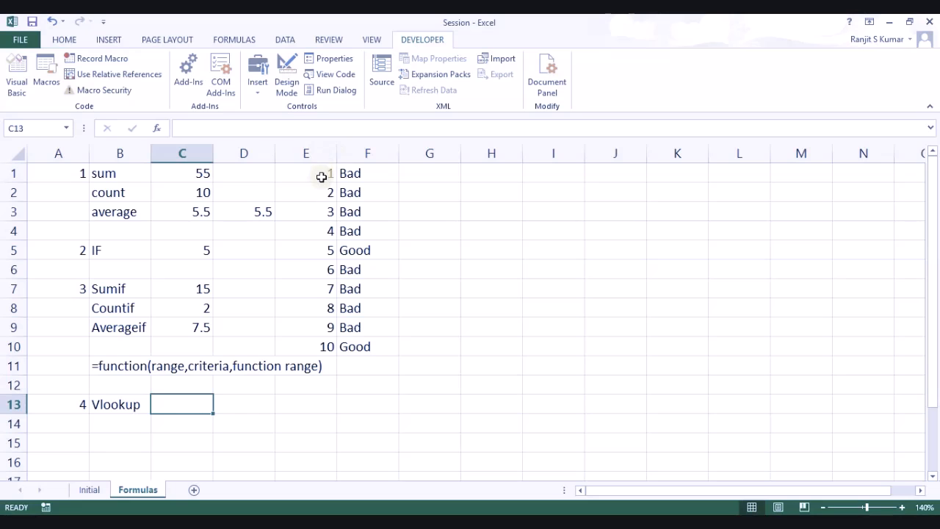
Step: After some abandoned formula attempts, enter the lookup value 5 in C13
{"action": "left_click_drag", "start_coordinate": [321, 173], "coordinate": [349, 355]}
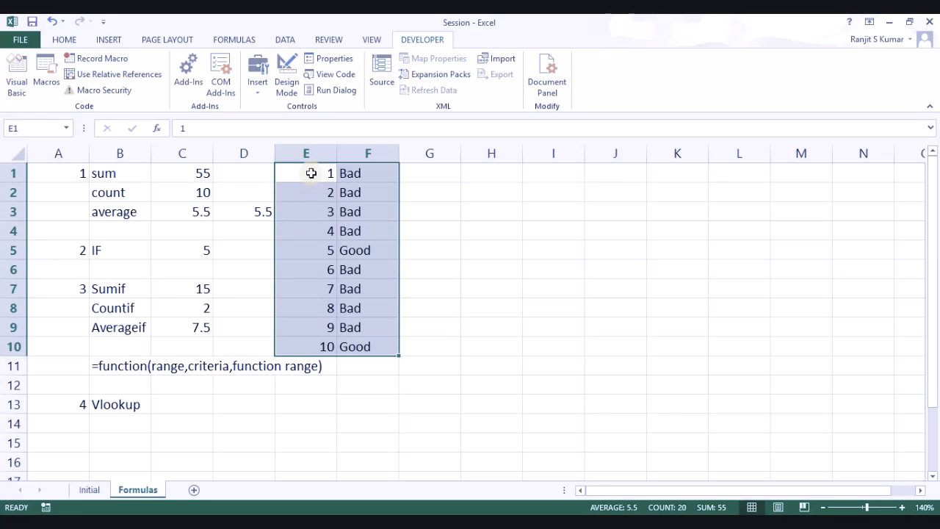
{"action": "left_click", "coordinate": [311, 171]}
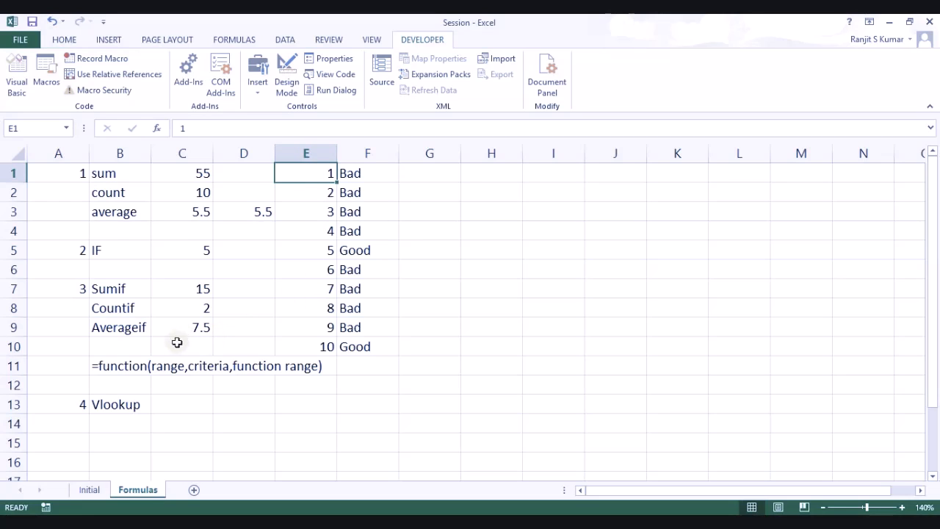
{"action": "left_click", "coordinate": [196, 412]}
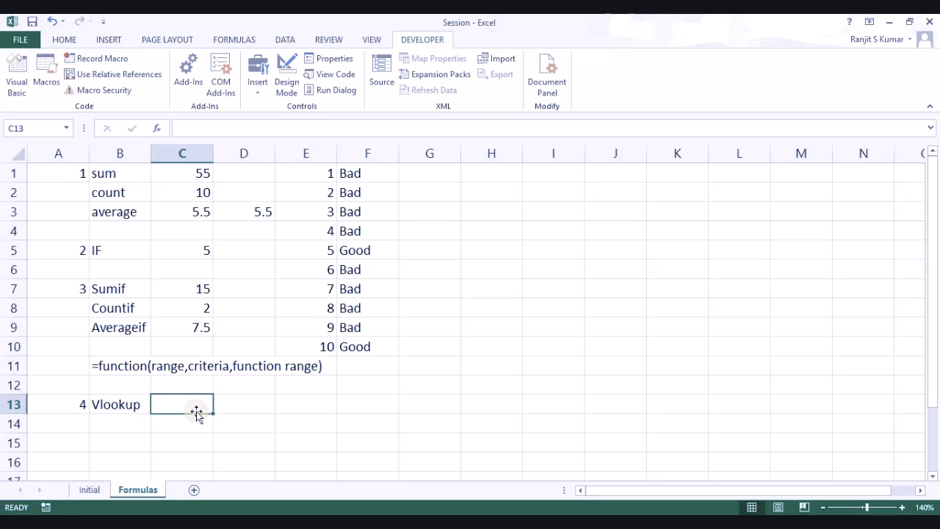
{"action": "type", "text": "="}
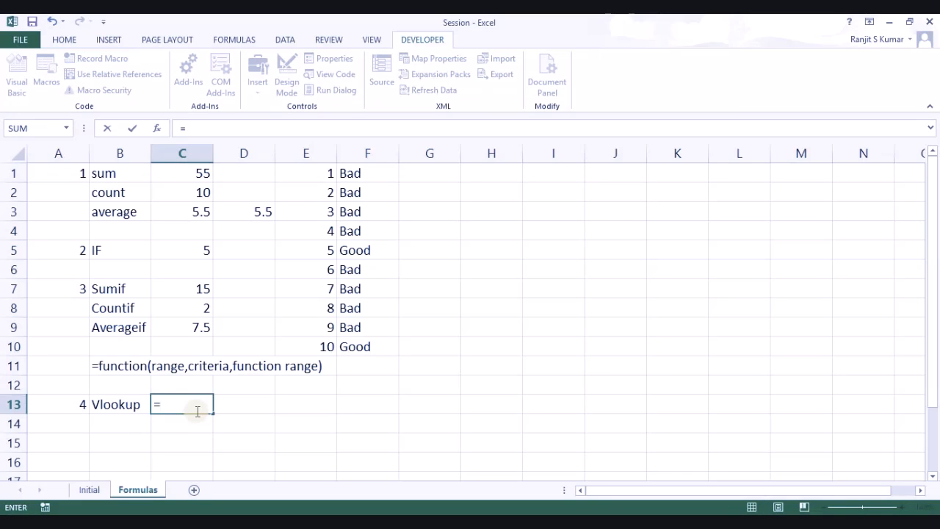
{"action": "key", "text": "Escape"}
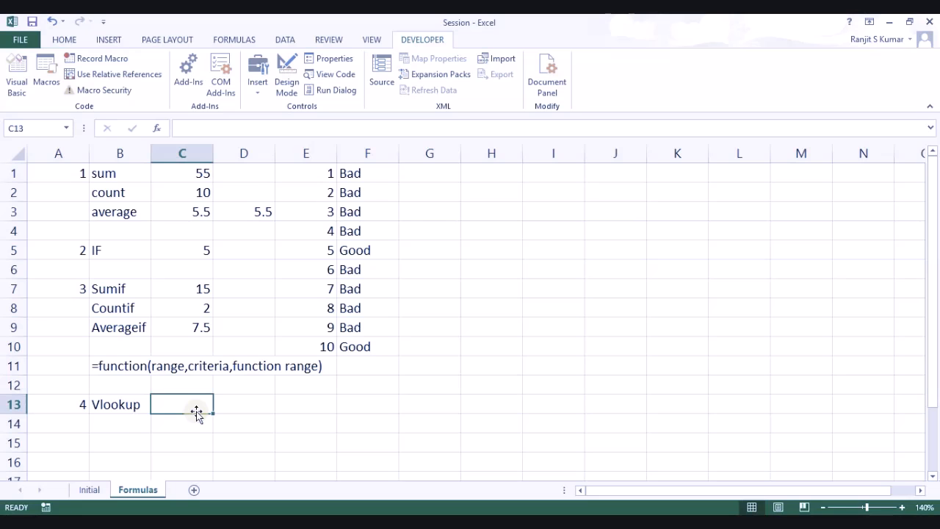
{"action": "key", "text": "Down"}
{"action": "type", "text": "="}
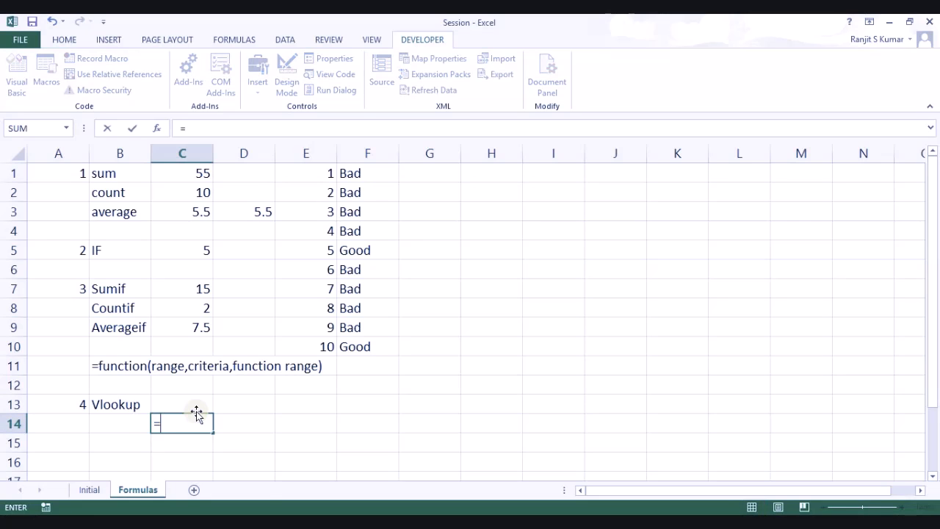
{"action": "type", "text": "vloo"}
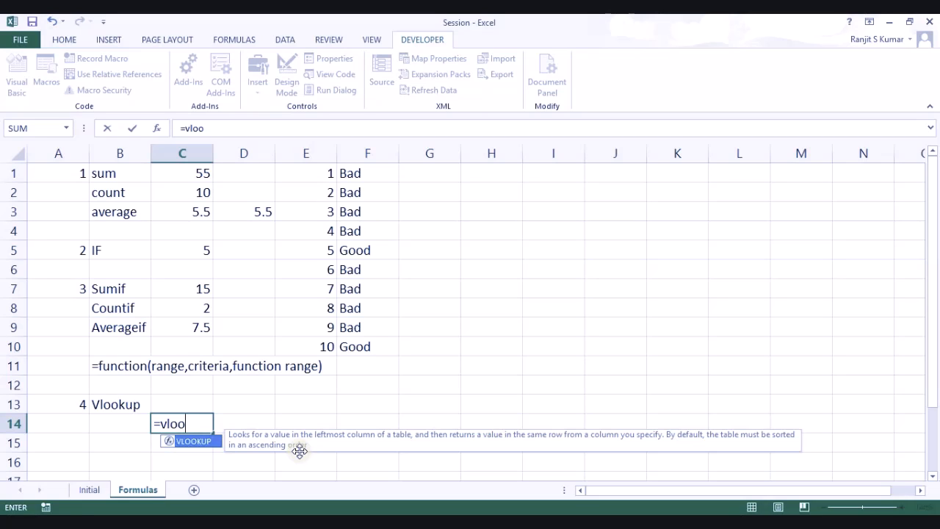
{"action": "key", "text": "Tab"}
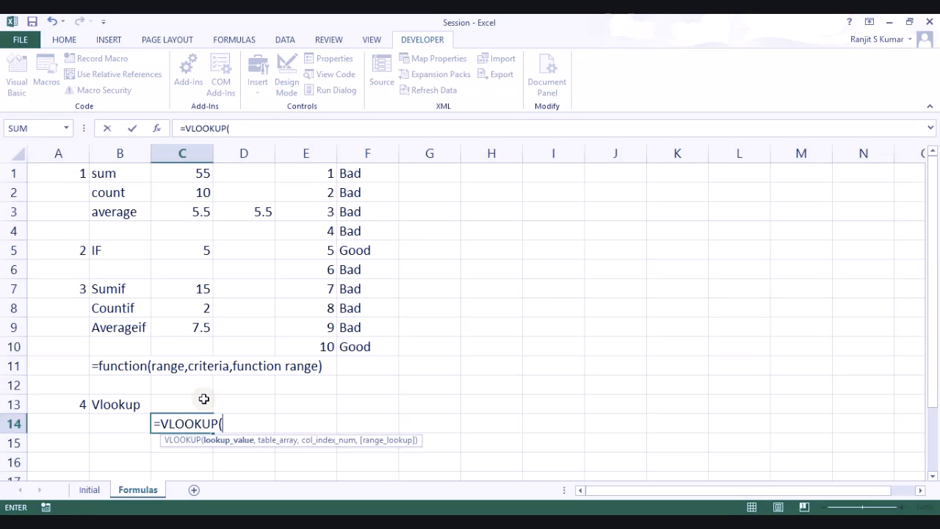
{"action": "key", "text": "Escape"}
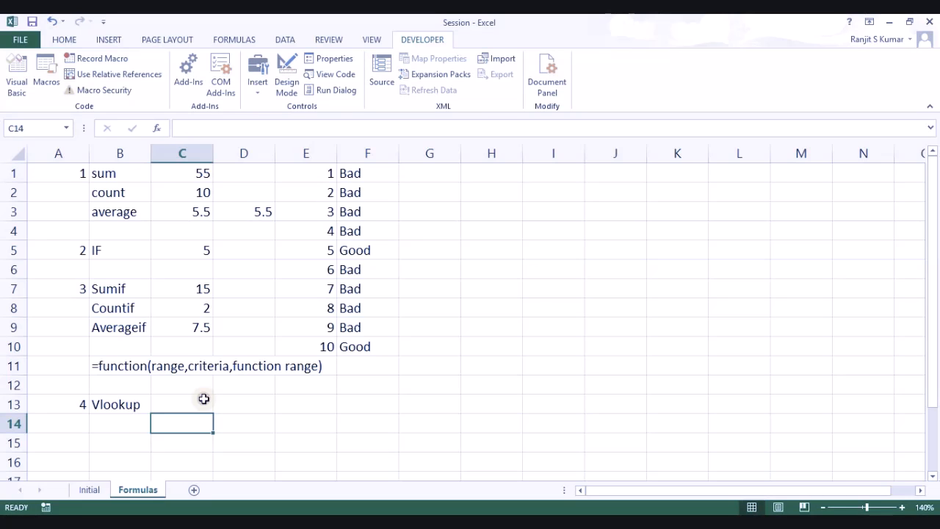
{"action": "left_click", "coordinate": [203, 398]}
{"action": "type", "text": "5"}
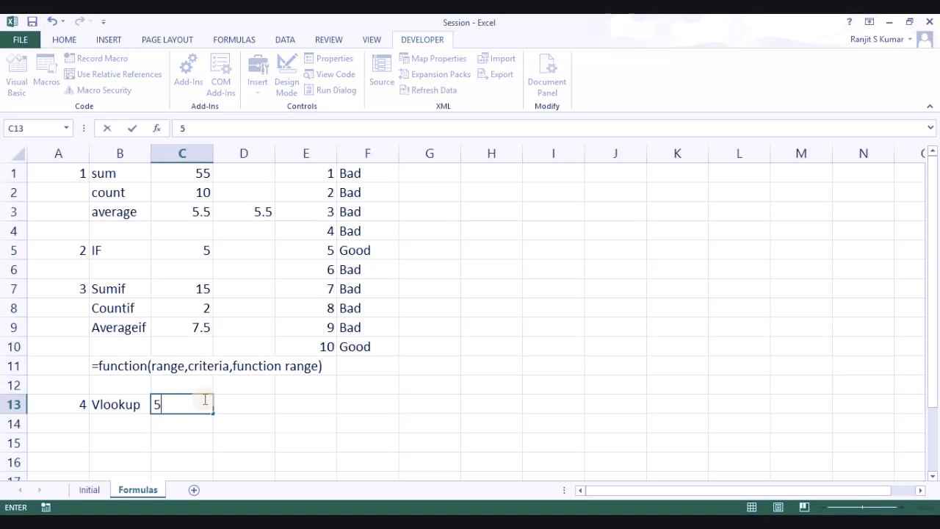
{"action": "key", "text": "ctrl+Return"}
Step: Enter =VLOOKUP(C13,E1:F10,2,0) in C14, which returns Good
{"action": "key", "text": "Down"}
{"action": "type", "text": "=vloo"}
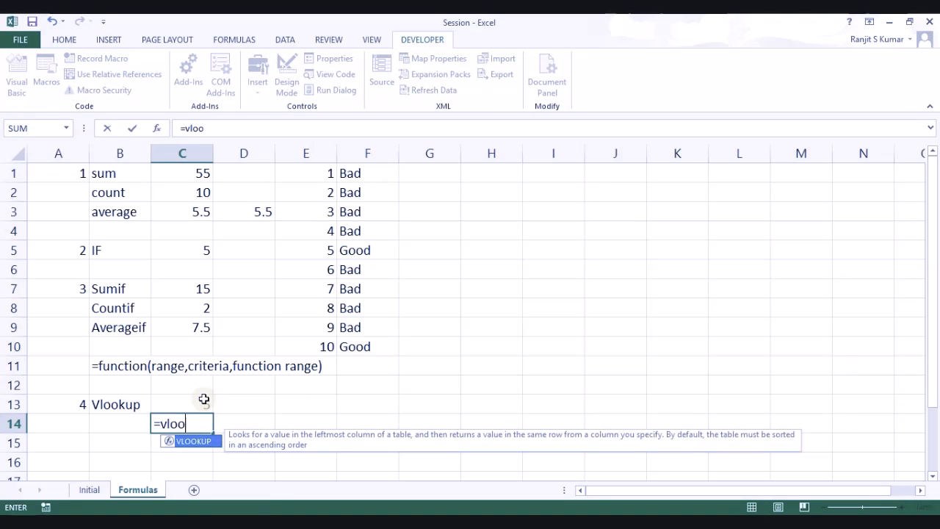
{"action": "key", "text": "Tab"}
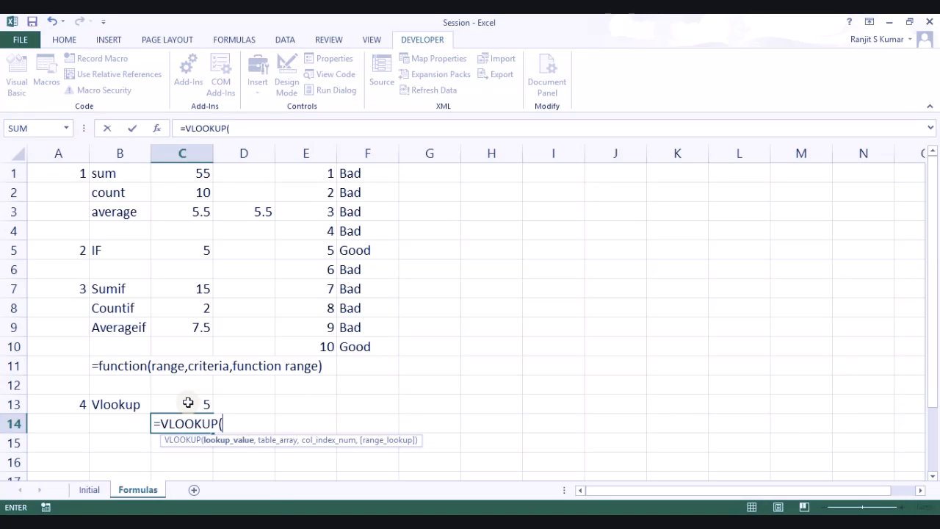
{"action": "left_click", "coordinate": [188, 403]}
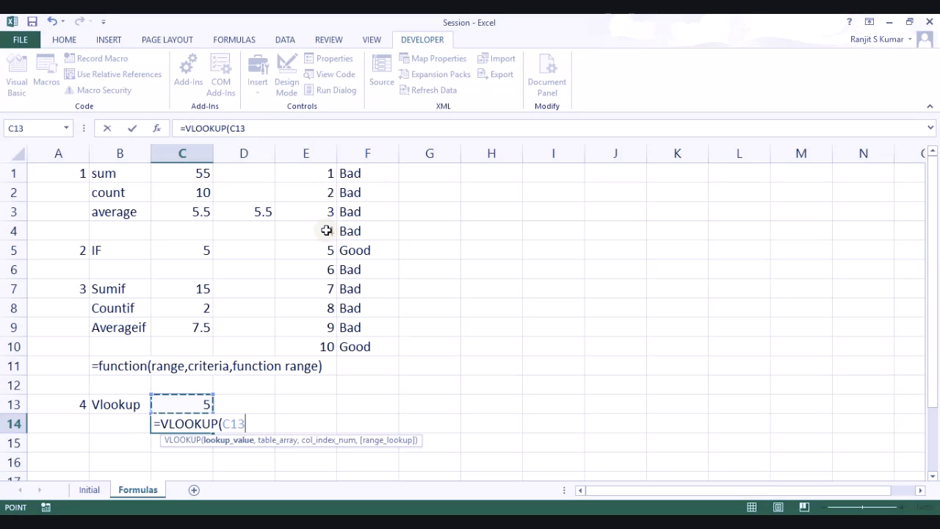
{"action": "type", "text": ","}
{"action": "left_click_drag", "start_coordinate": [325, 173], "coordinate": [355, 352]}
{"action": "type", "text": ","}
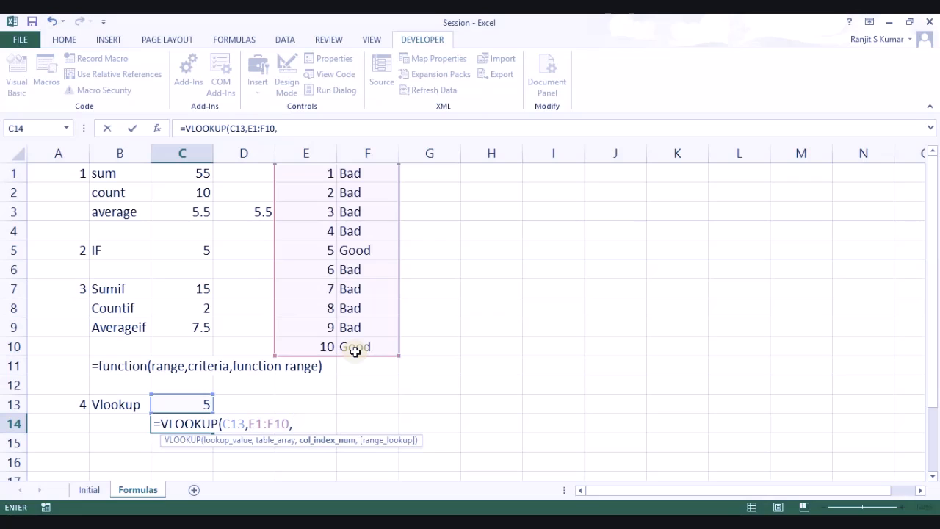
{"action": "type", "text": "2,"}
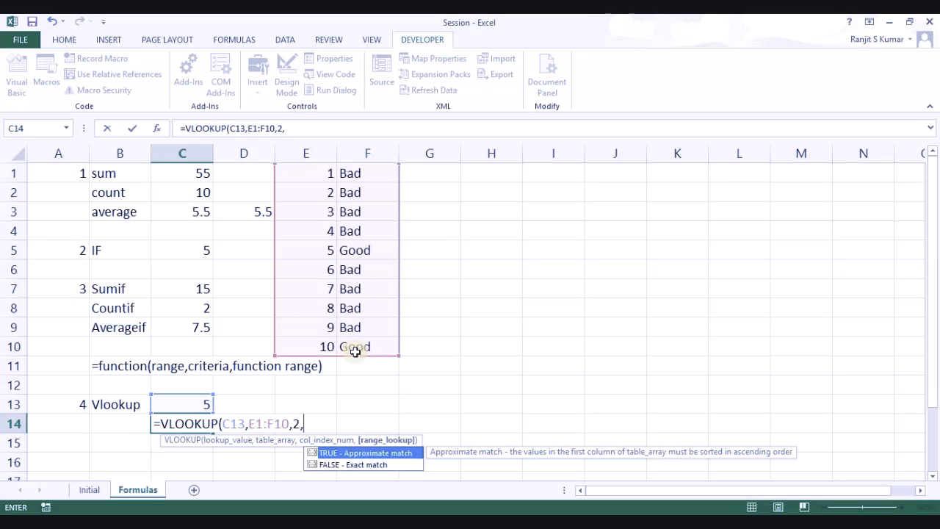
{"action": "key", "text": "BackSpace"}
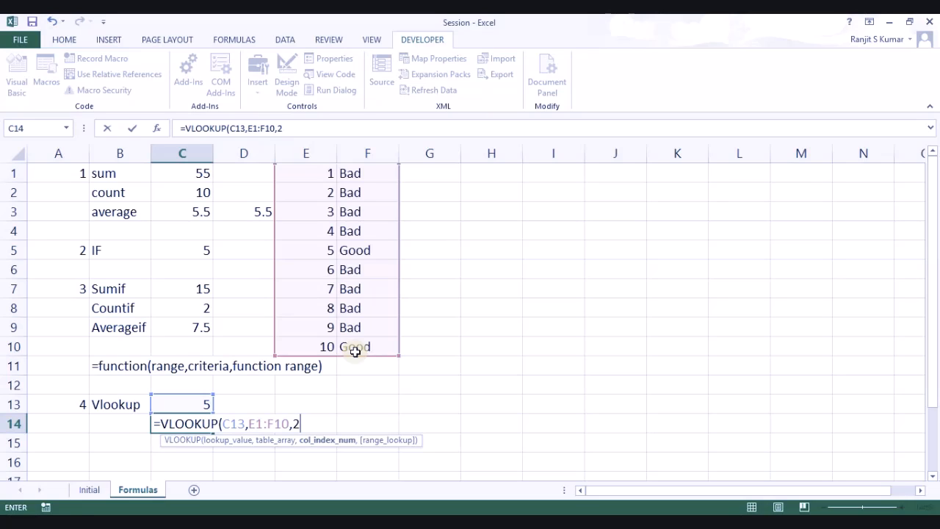
{"action": "type", "text": ","}
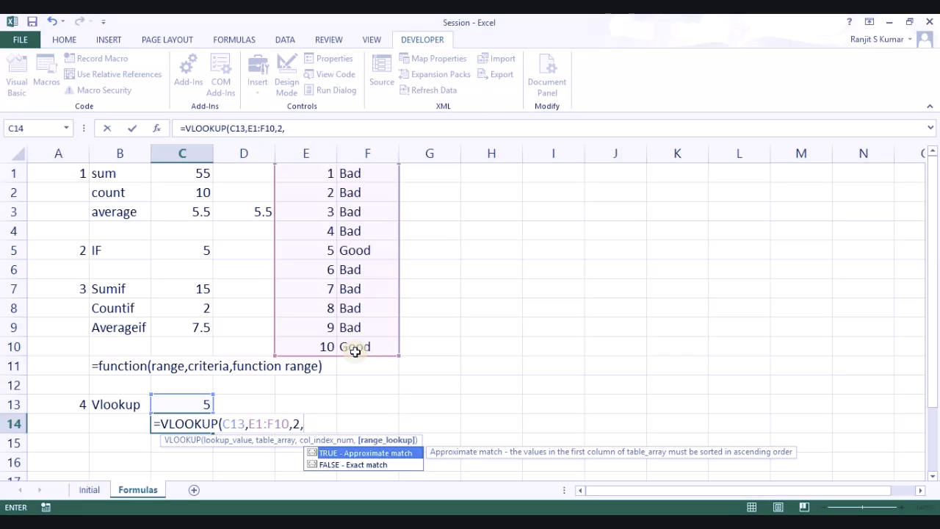
{"action": "type", "text": "0"}
{"action": "type", "text": ")"}
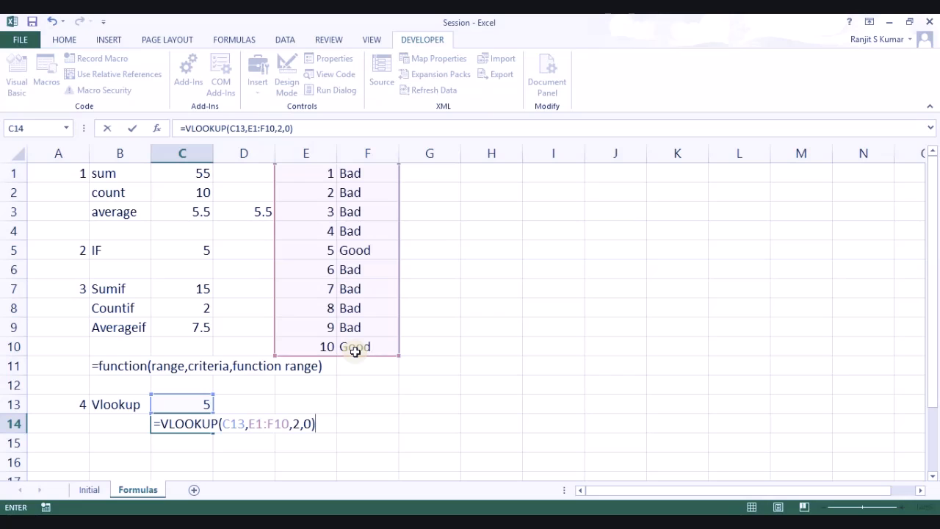
{"action": "key", "text": "Return"}
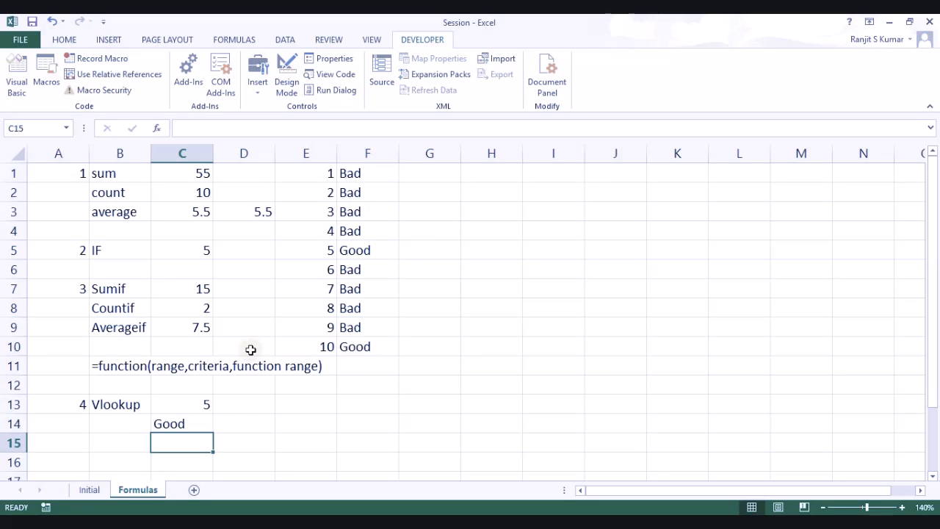
Step: Change C13 to 7 so the VLOOKUP in C14 returns Bad
{"action": "left_click", "coordinate": [204, 401]}
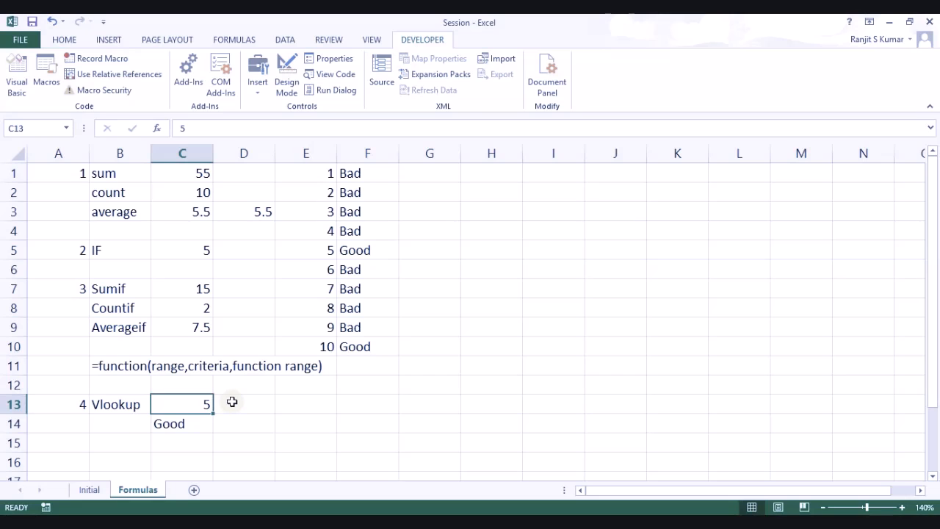
{"action": "type", "text": "7"}
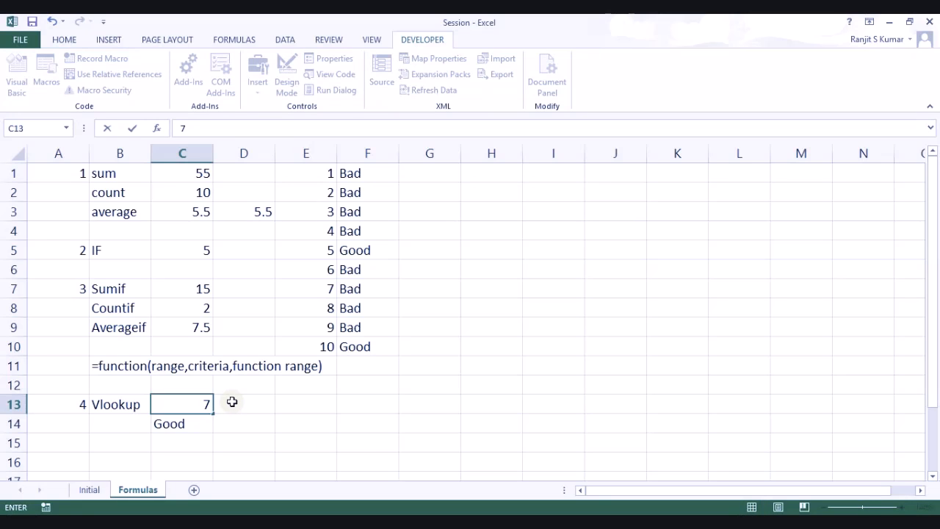
{"action": "key", "text": "Return"}
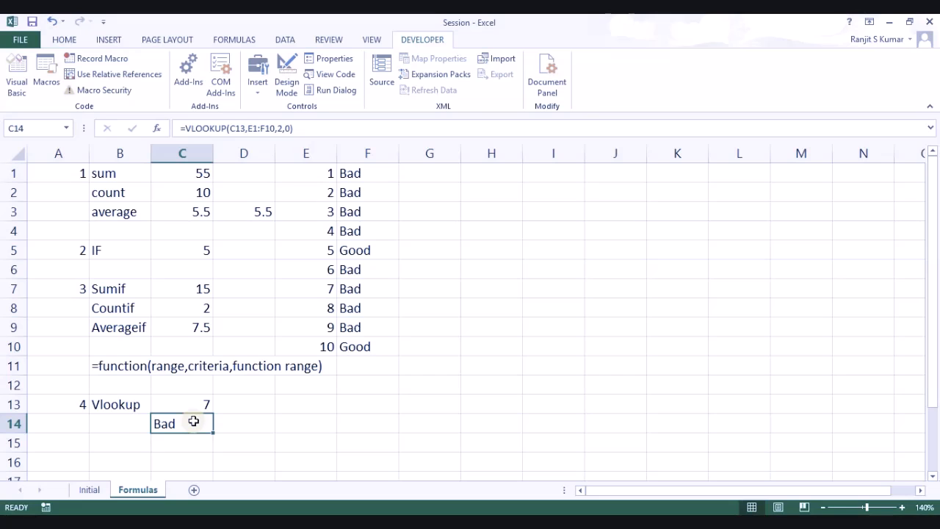
Step: Label item 5 with the number 5 in I1 and Concatenate in J1
{"action": "left_click", "coordinate": [541, 179]}
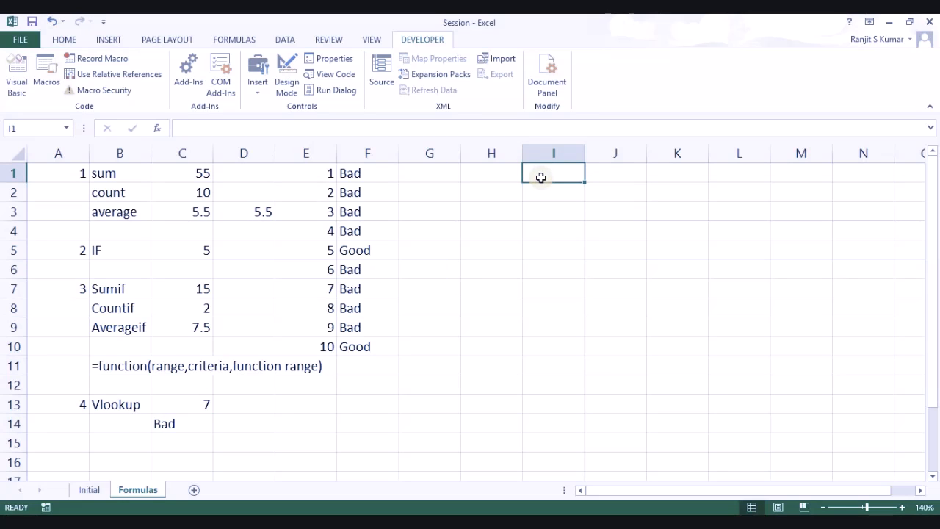
{"action": "type", "text": "5"}
{"action": "key", "text": "Tab"}
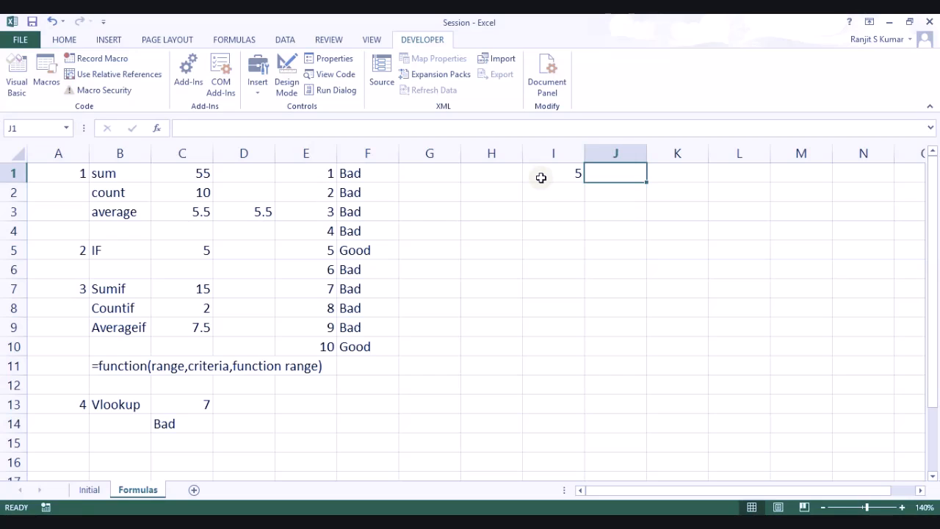
{"action": "type", "text": "Conv"}
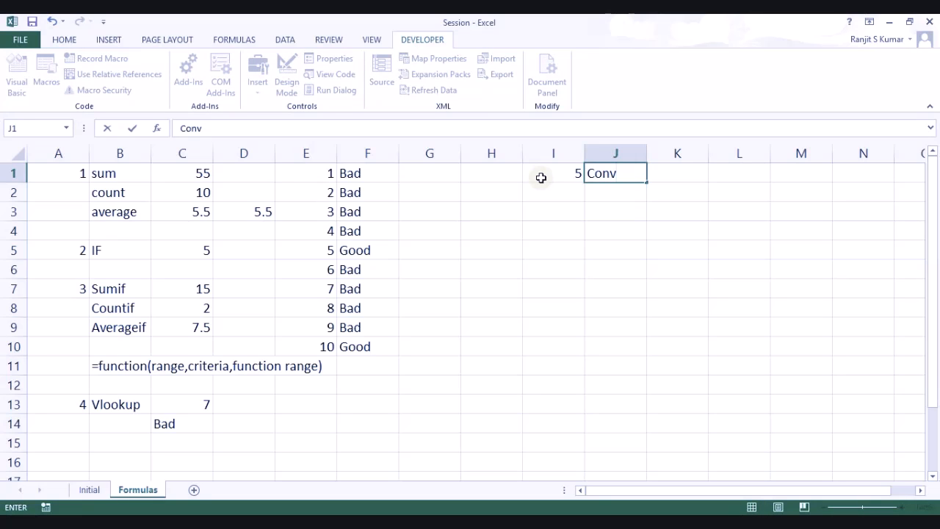
{"action": "key", "text": "BackSpace"}
{"action": "type", "text": "catenat"}
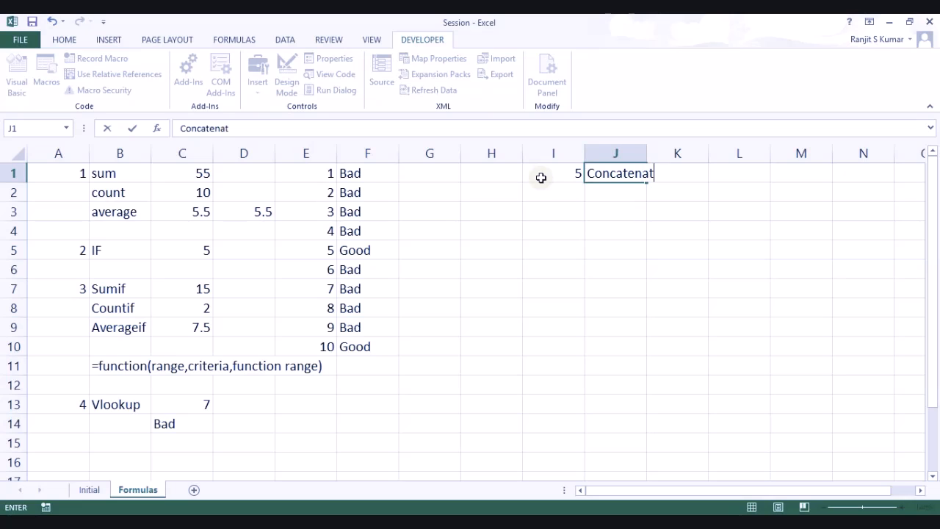
{"action": "type", "text": "e"}
{"action": "key", "text": "Tab"}
{"action": "type", "text": "="}
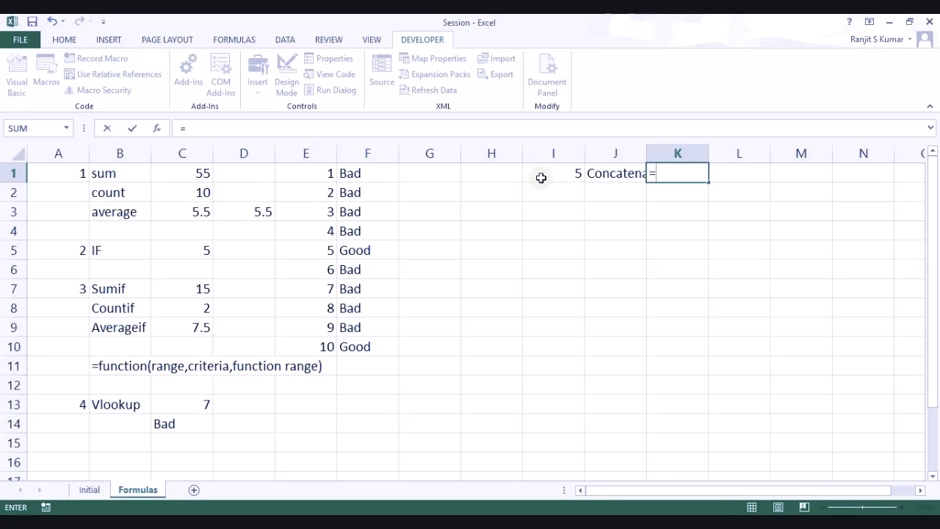
{"action": "key", "text": "Escape"}
{"action": "key", "text": "Left"}
{"action": "key", "text": "Left"}
{"action": "key", "text": "Left"}
{"action": "key", "text": "Left"}
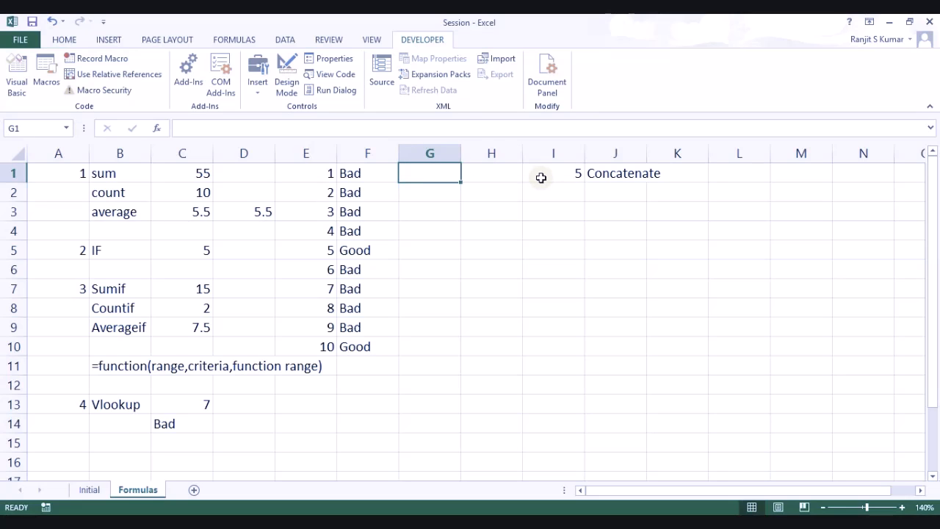
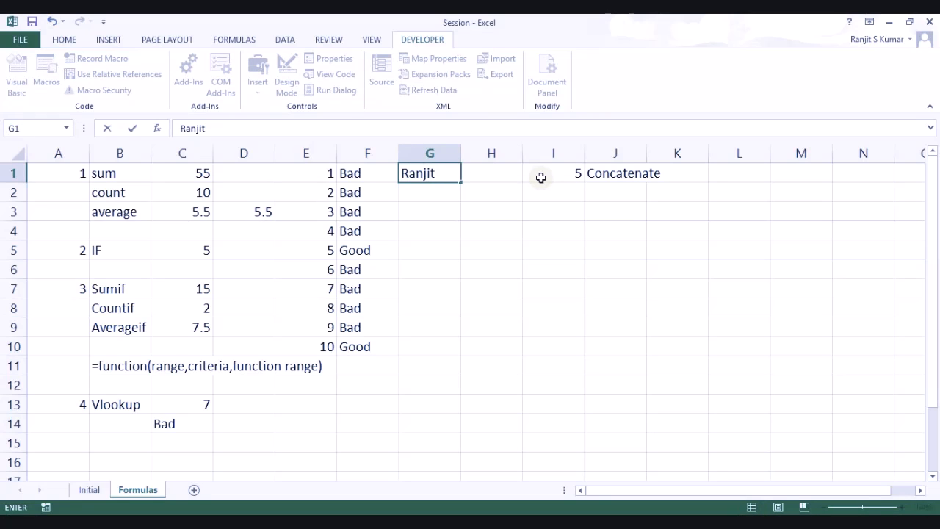
Step: Enter the first name in G1 and the surname in H1
{"action": "key", "text": "Tab"}
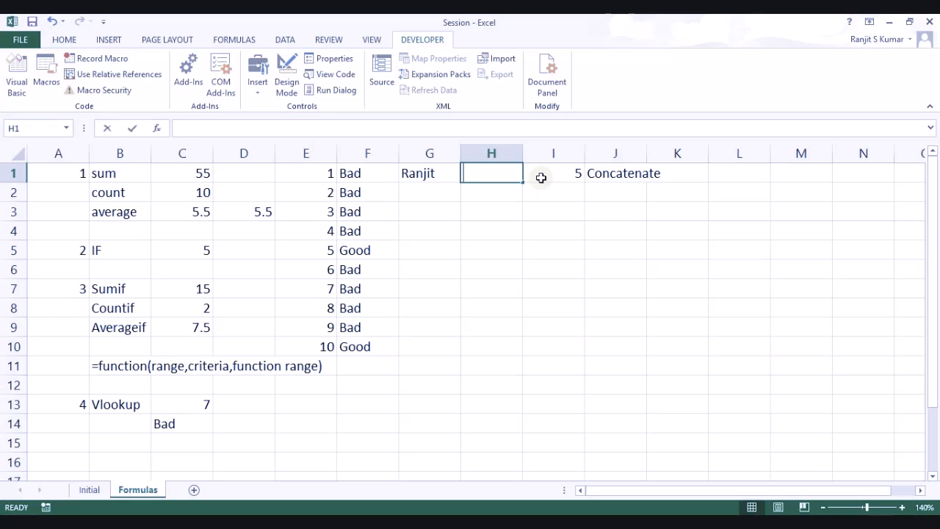
{"action": "key", "text": "Tab"}
{"action": "key", "text": "Tab"}
{"action": "key", "text": "Tab"}
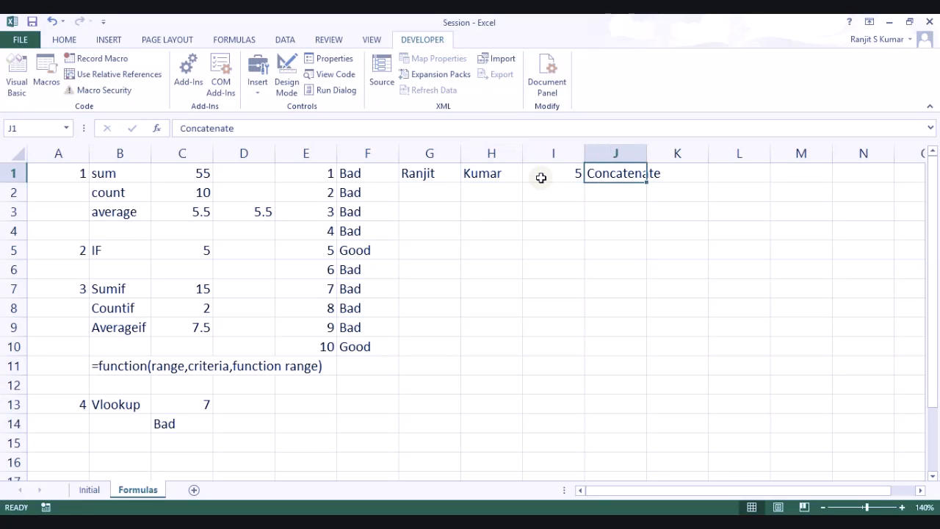
Step: Enter =CONCATENATE(G1," ",H1) in K1 to join the two names
{"action": "type", "text": "=conc"}
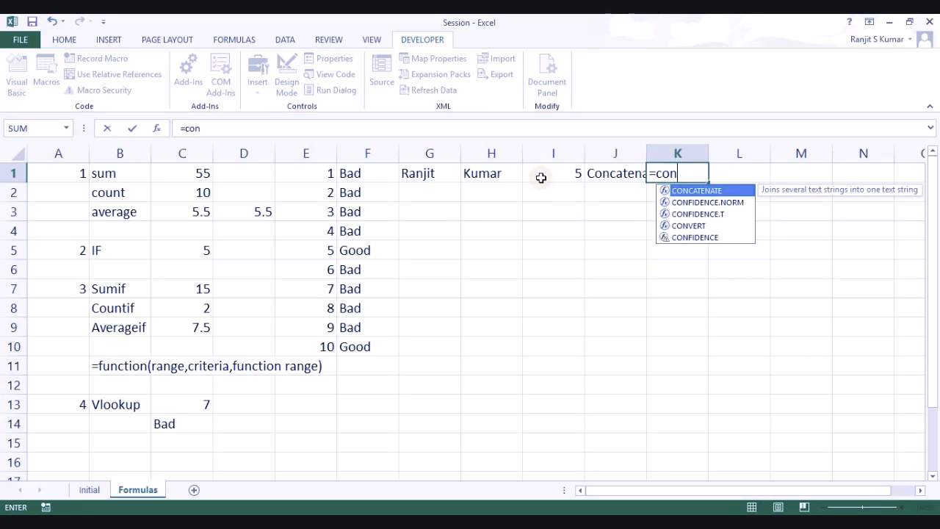
{"action": "key", "text": "Tab"}
{"action": "key", "text": "Left"}
{"action": "key", "text": "Left"}
{"action": "key", "text": "Left"}
{"action": "key", "text": "Left"}
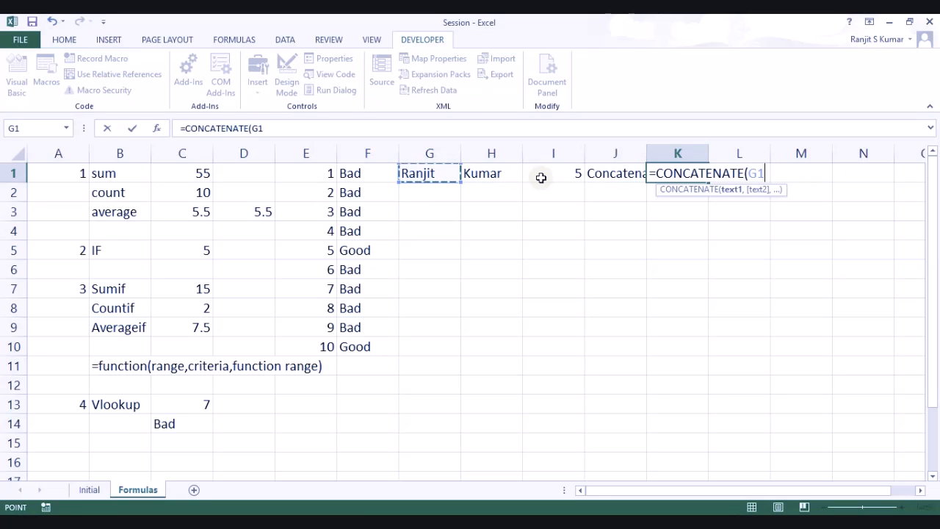
{"action": "type", "text": ",\""}
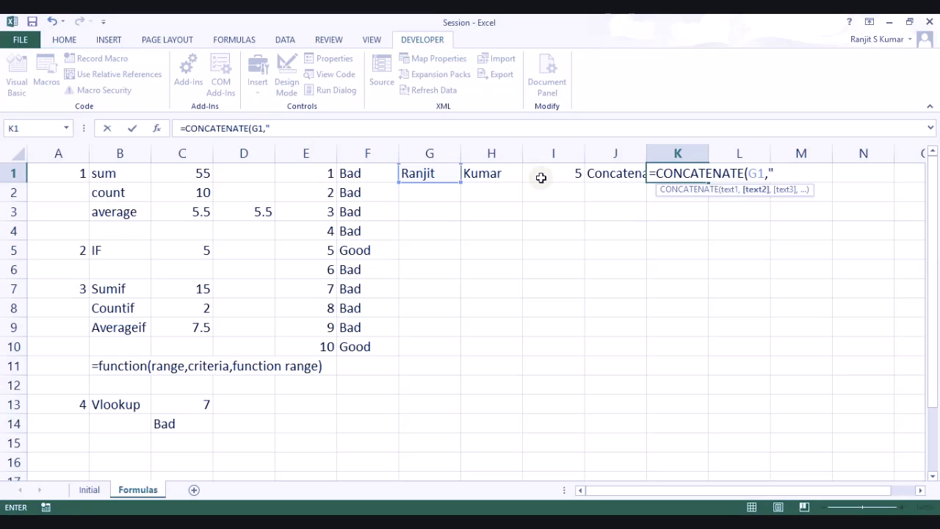
{"action": "type", "text": " \","}
{"action": "key", "text": "Left"}
{"action": "key", "text": "Left"}
{"action": "key", "text": "Left"}
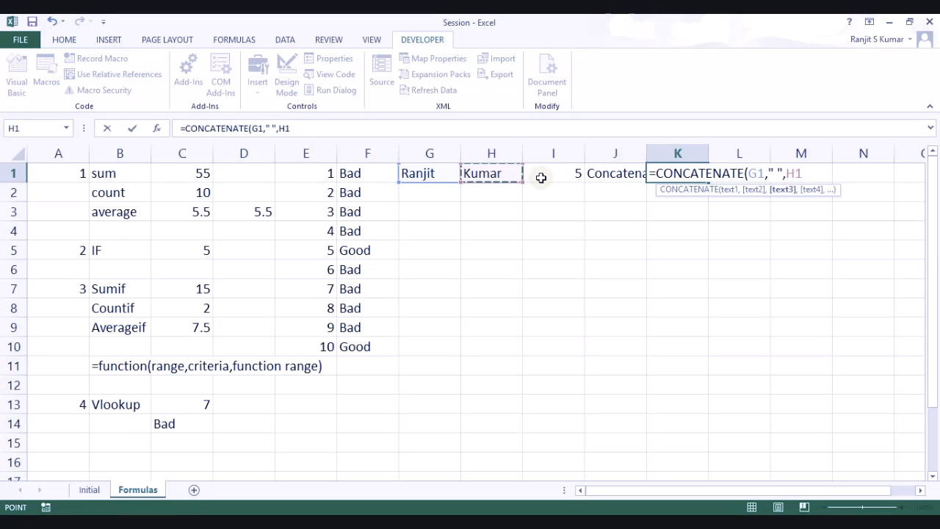
{"action": "type", "text": ")"}
{"action": "key", "text": "Return"}
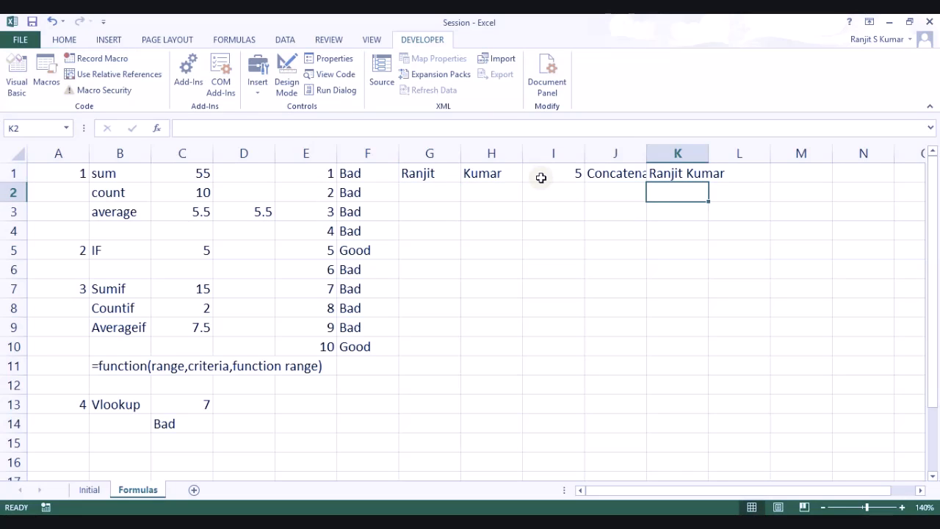
Step: Enter =G1&" "&H1 in K2 to join the names with ampersands
{"action": "type", "text": "="}
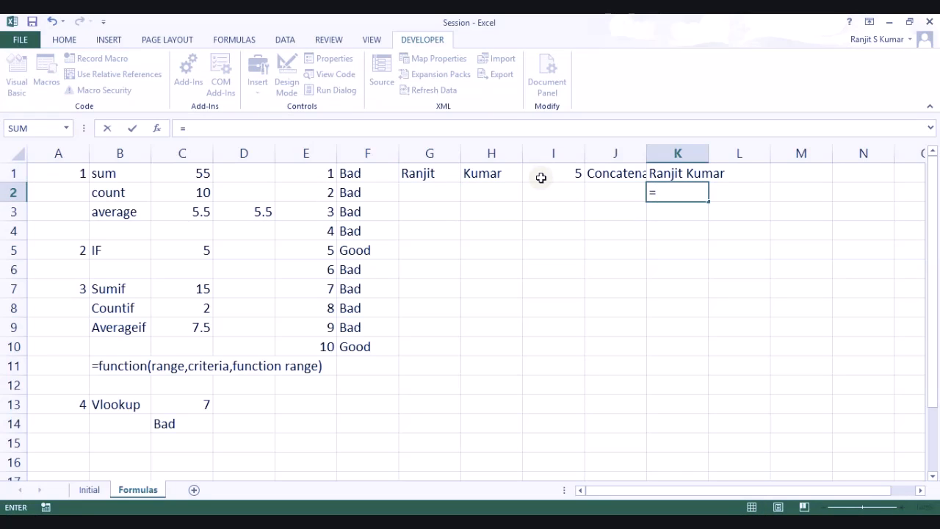
{"action": "left_click", "coordinate": [423, 174]}
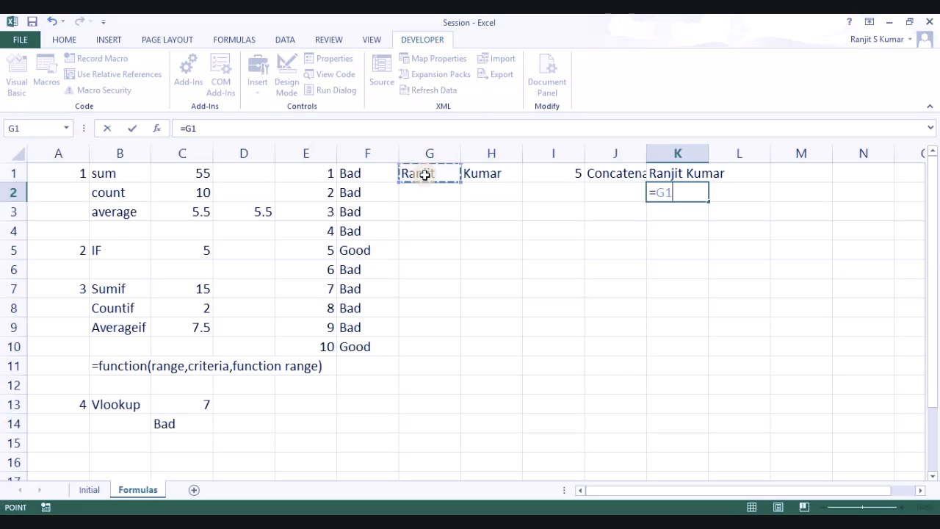
{"action": "type", "text": "&"}
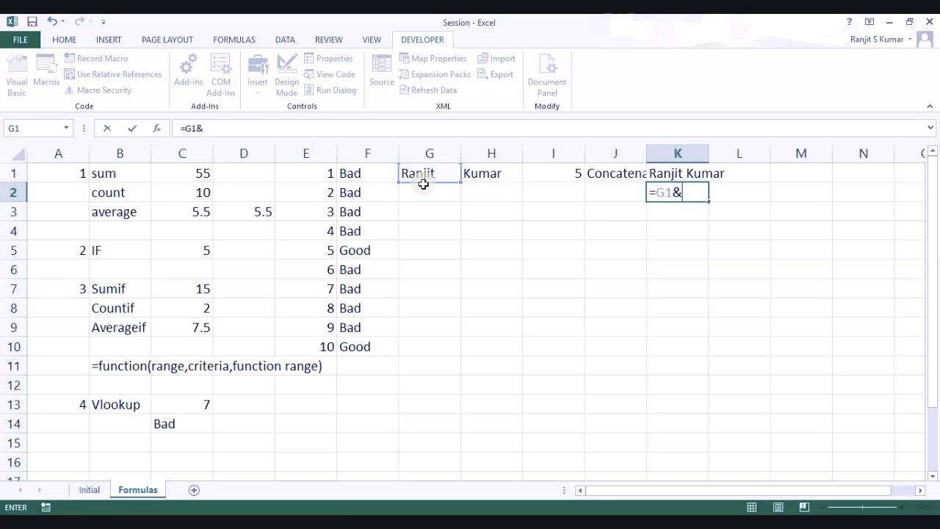
{"action": "type", "text": "\" \"&"}
{"action": "left_click", "coordinate": [481, 176]}
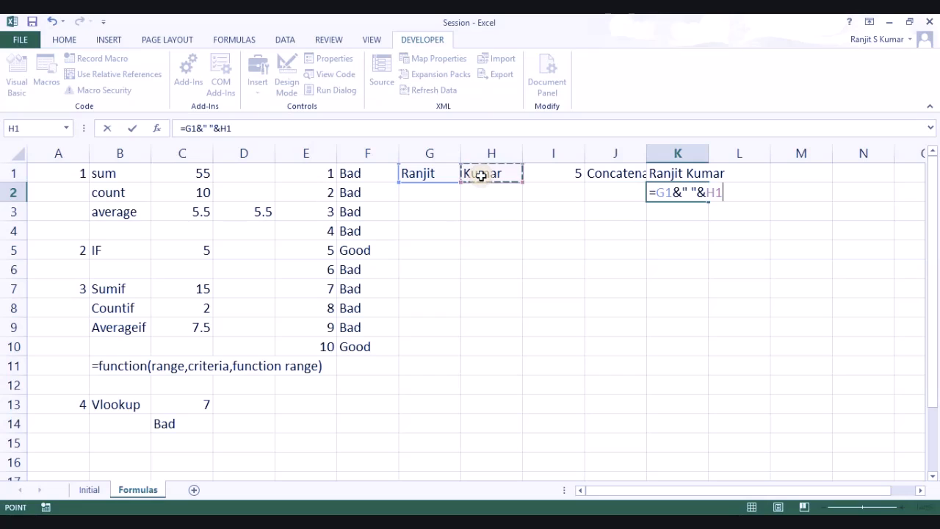
{"action": "key", "text": "Return"}
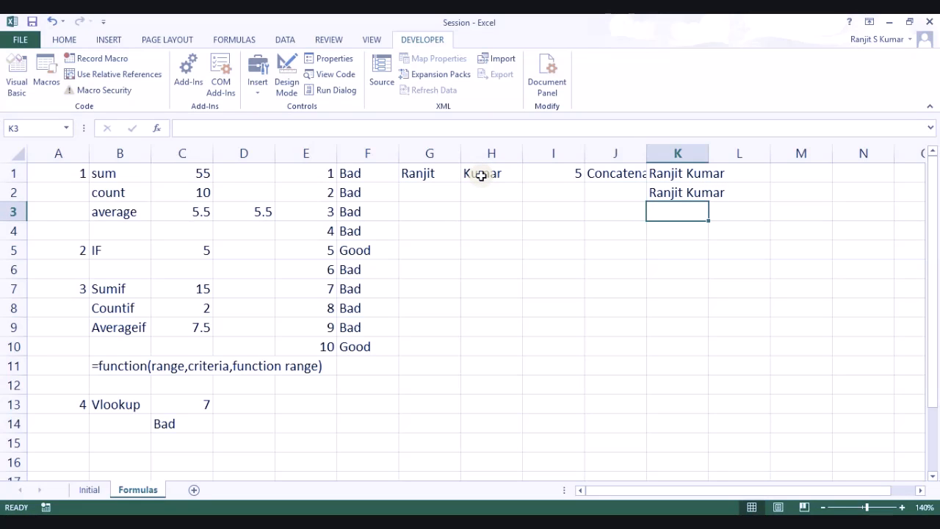
{"action": "key", "text": "Down"}
{"action": "key", "text": "Left"}
{"action": "key", "text": "Left"}
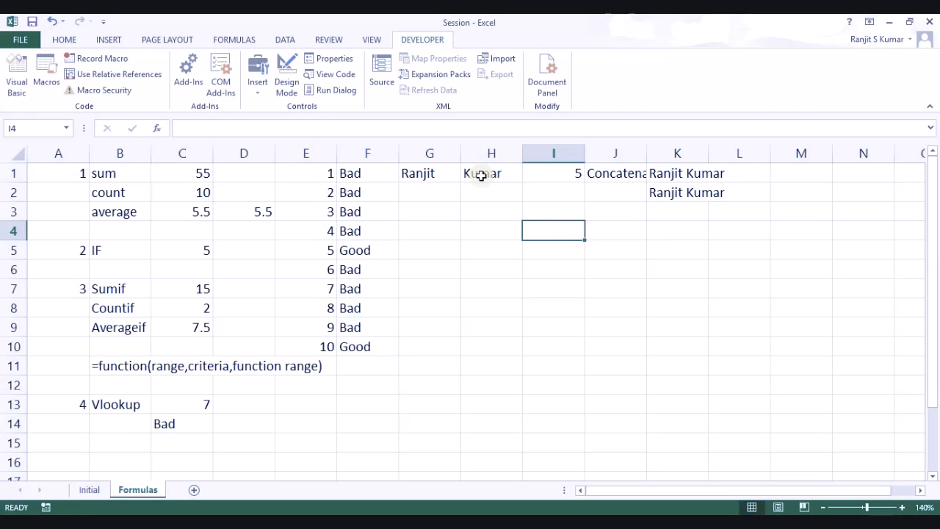
Step: Label item 6 with Max in J4 and Min in J5
{"action": "type", "text": "6"}
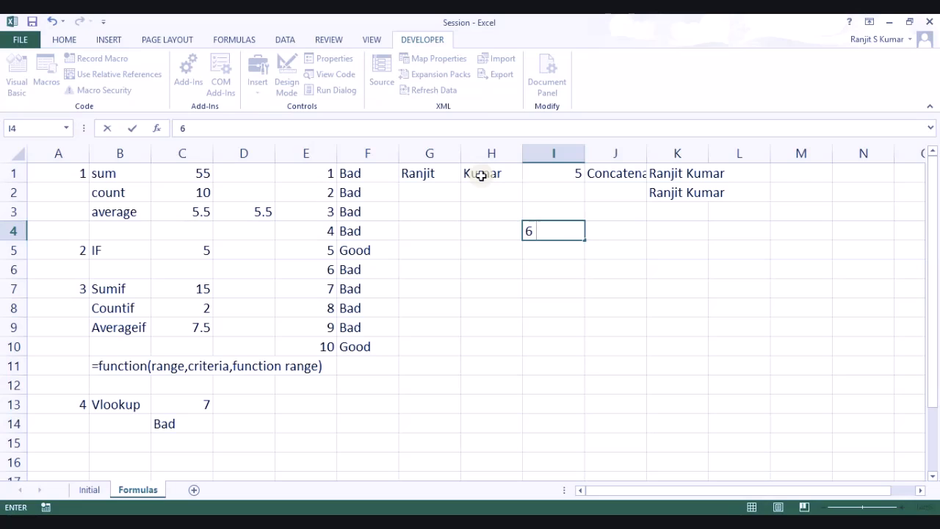
{"action": "key", "text": "Tab"}
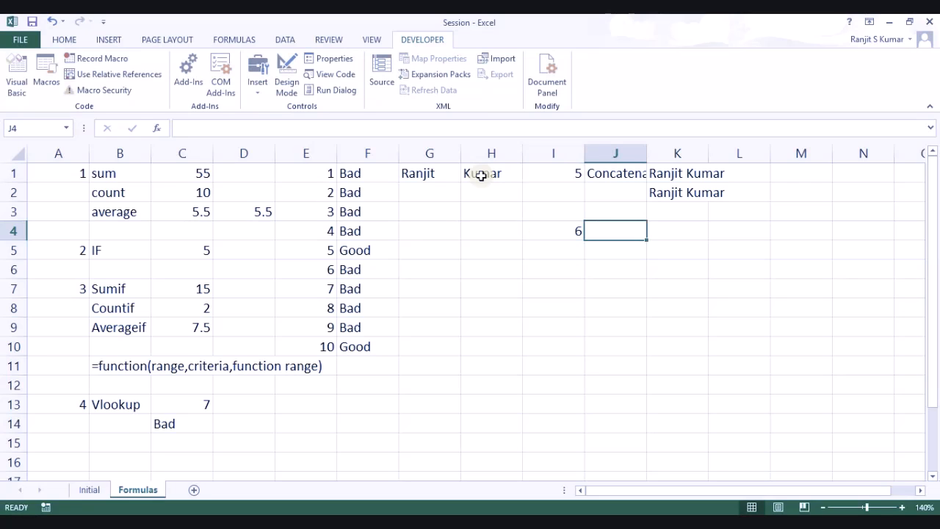
{"action": "type", "text": "Ma"}
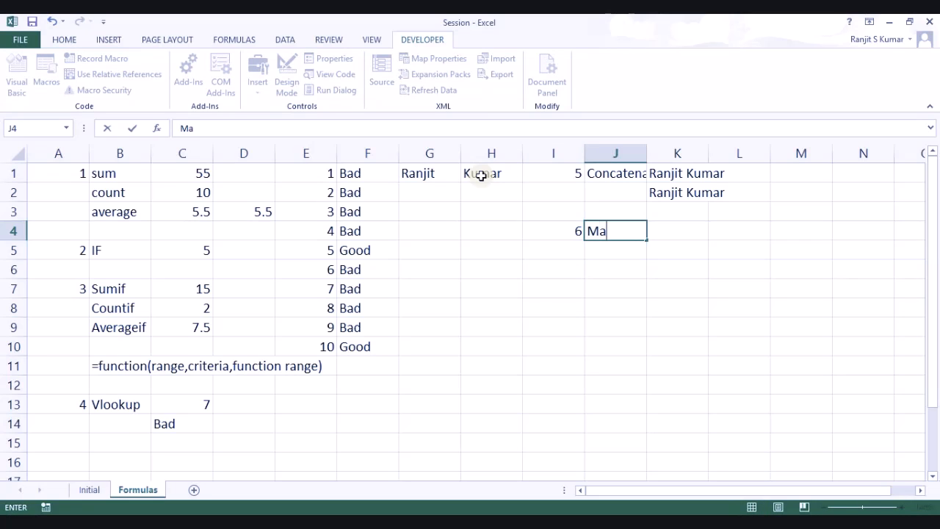
{"action": "type", "text": "x an"}
{"action": "key", "text": "BackSpace"}
{"action": "key", "text": "BackSpace"}
{"action": "key", "text": "Return"}
{"action": "type", "text": "Min"}
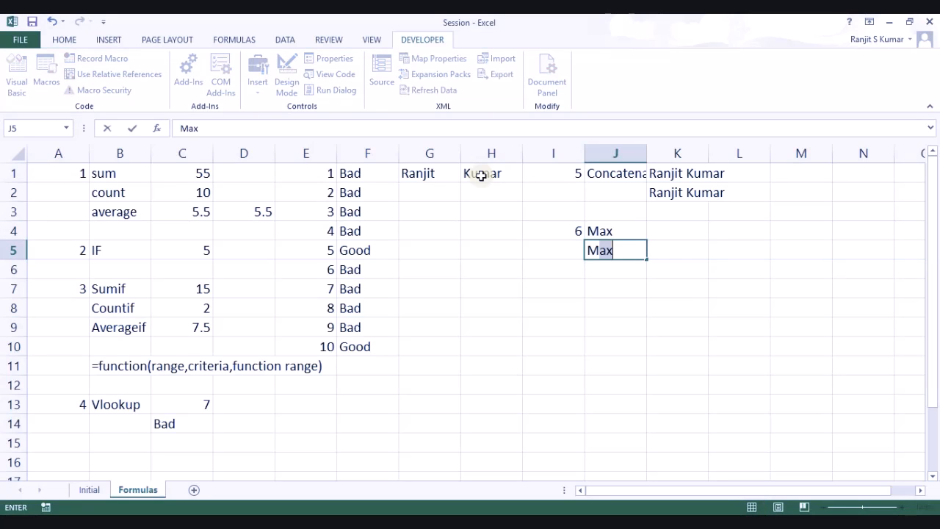
{"action": "key", "text": "Return"}
Step: Enter =MAX(E1:E10) in K4, returning 10
{"action": "key", "text": "Up"}
{"action": "key", "text": "Up"}
{"action": "key", "text": "Up"}
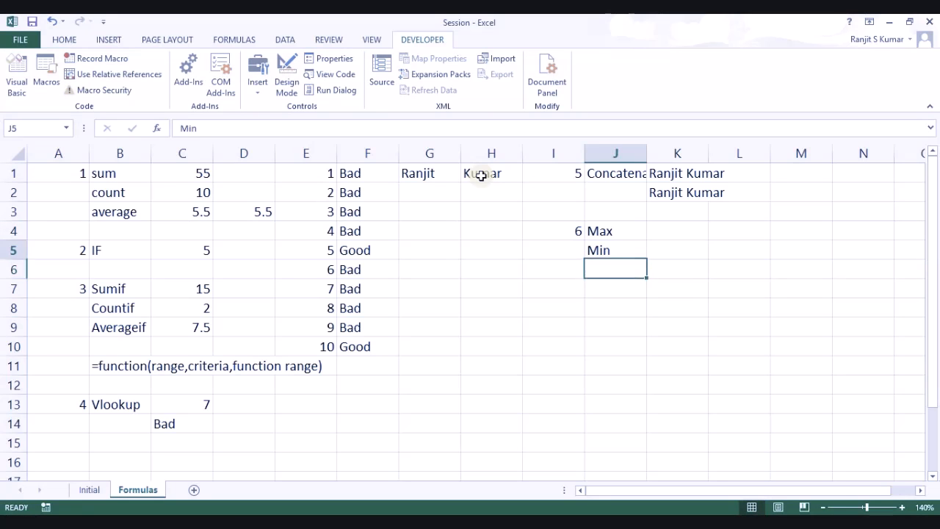
{"action": "key", "text": "Down"}
{"action": "key", "text": "Right"}
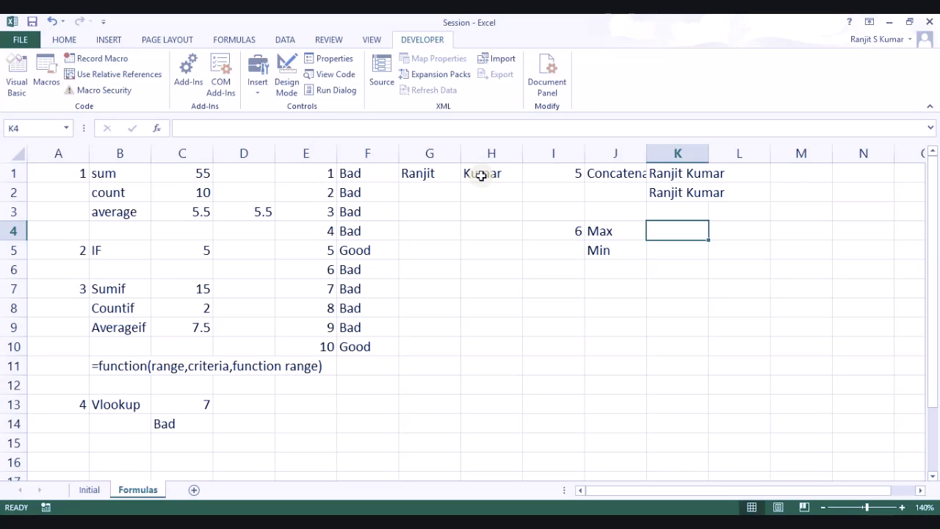
{"action": "type", "text": "=m"}
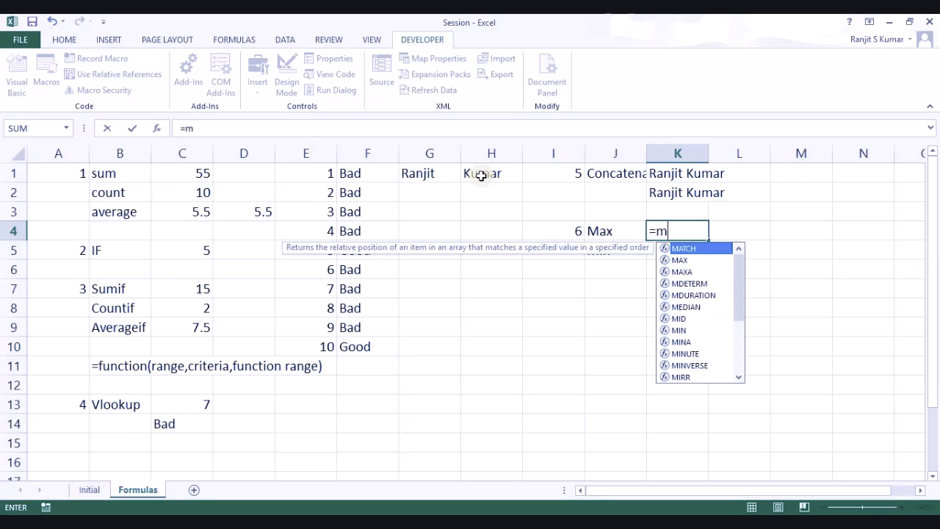
{"action": "type", "text": "ax"}
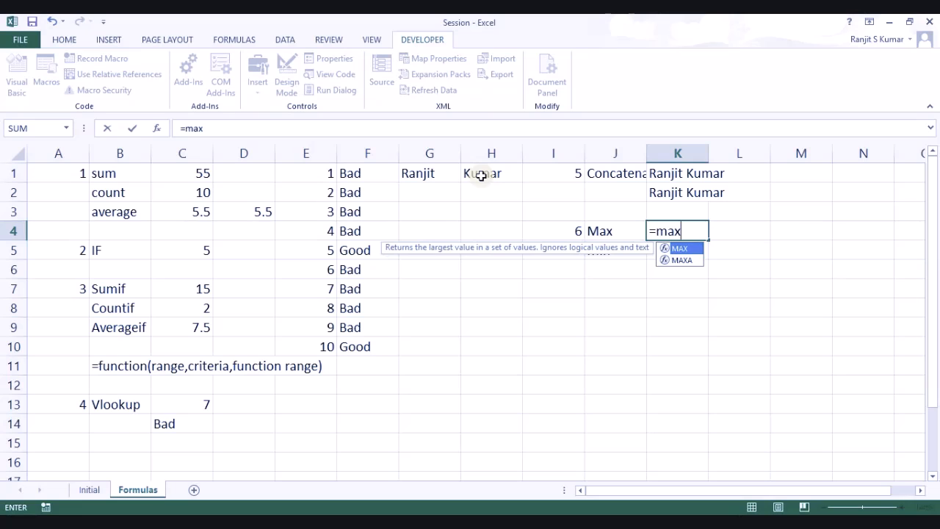
{"action": "key", "text": "Tab"}
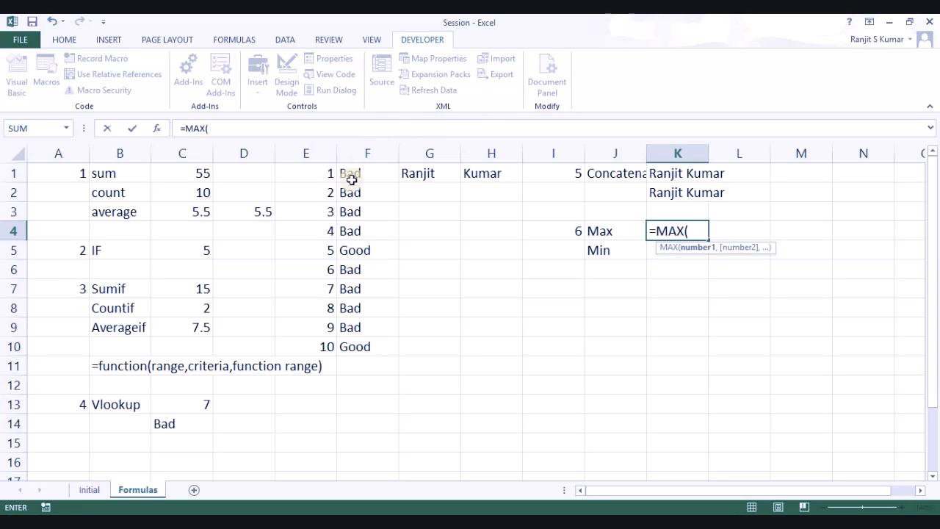
{"action": "left_click_drag", "start_coordinate": [331, 174], "coordinate": [329, 340]}
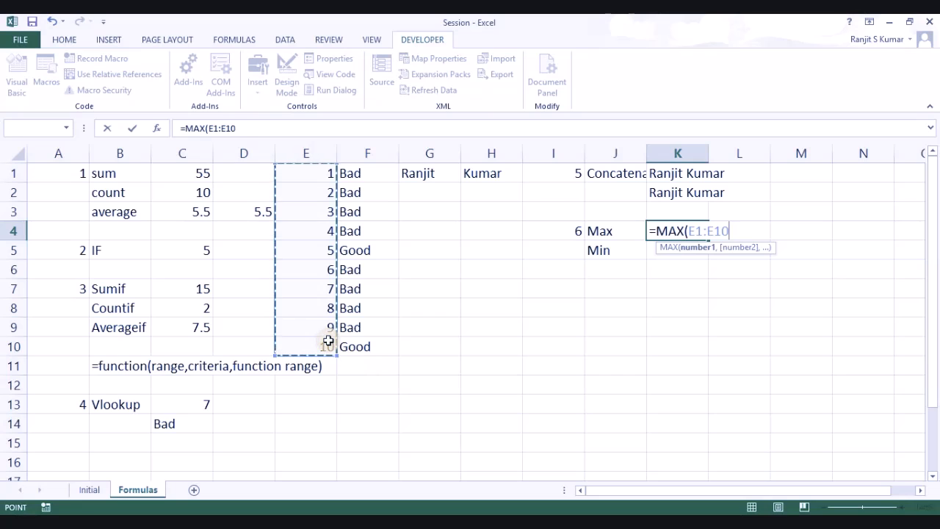
{"action": "key", "text": "Return"}
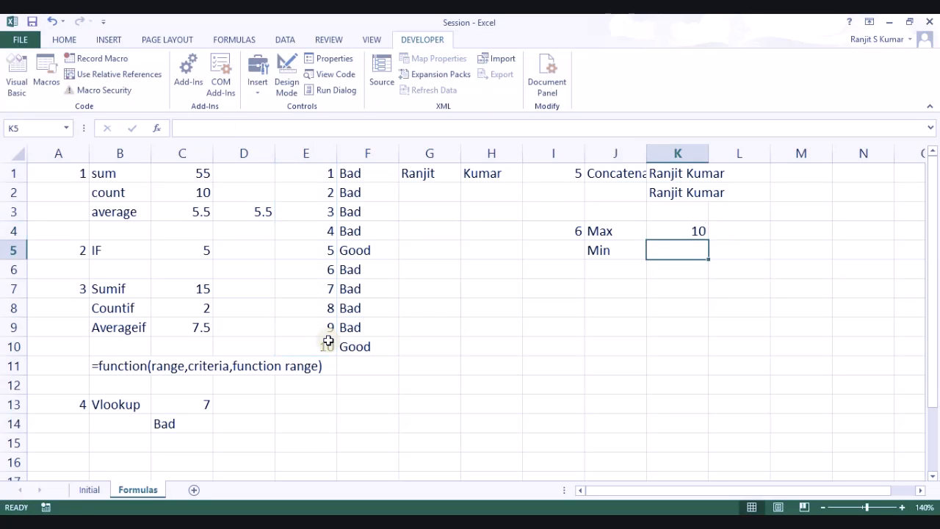
Step: Copy the MAX formula into K5 and edit it into MIN
{"action": "key", "text": "ctrl+d"}
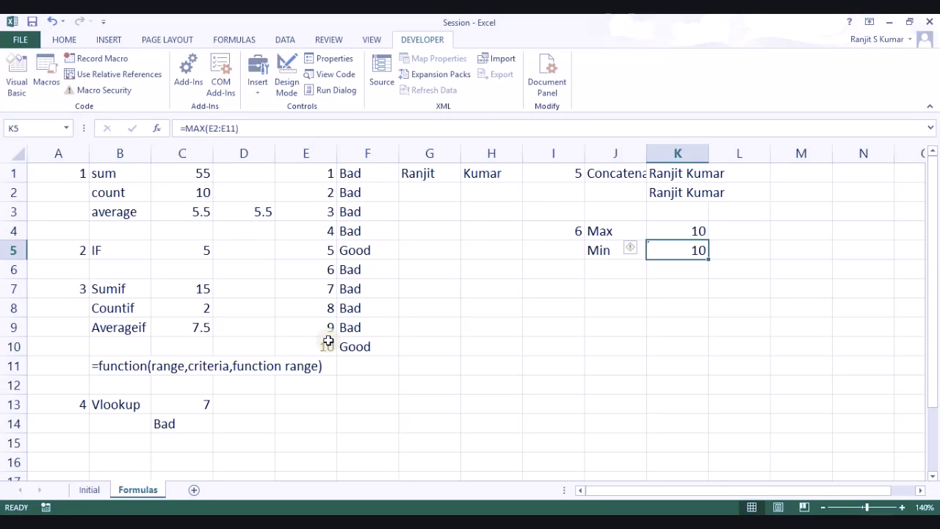
{"action": "key", "text": "F2"}
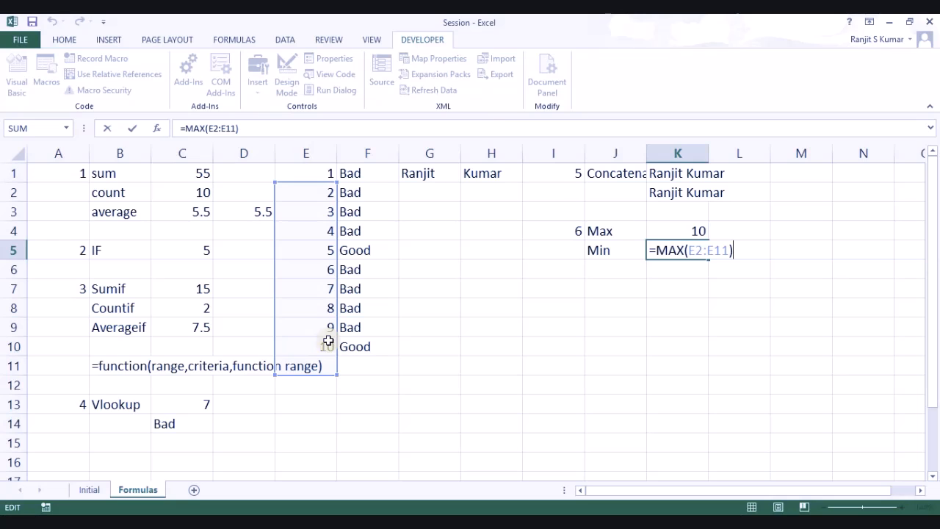
{"action": "key", "text": "Home"}
{"action": "key", "text": "Right"}
{"action": "key", "text": "Right"}
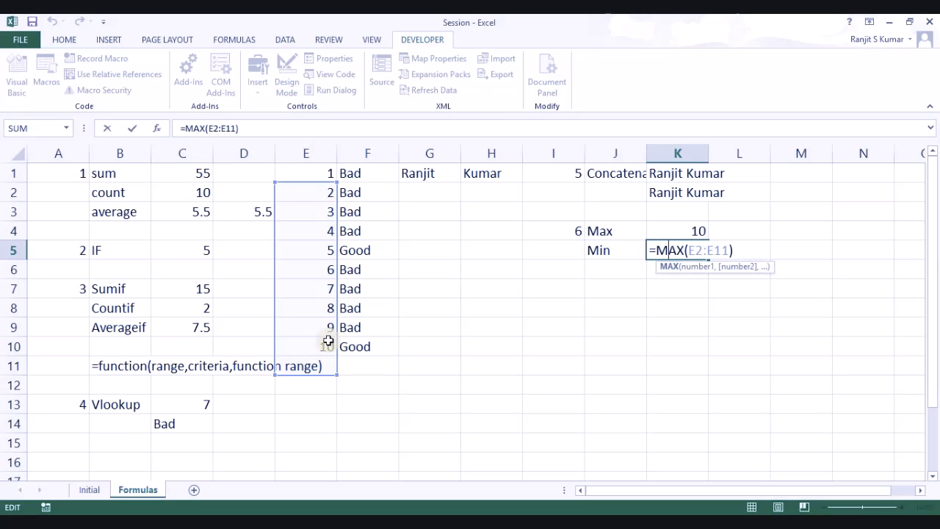
{"action": "key", "text": "Delete"}
{"action": "key", "text": "Delete"}
{"action": "type", "text": "i"}
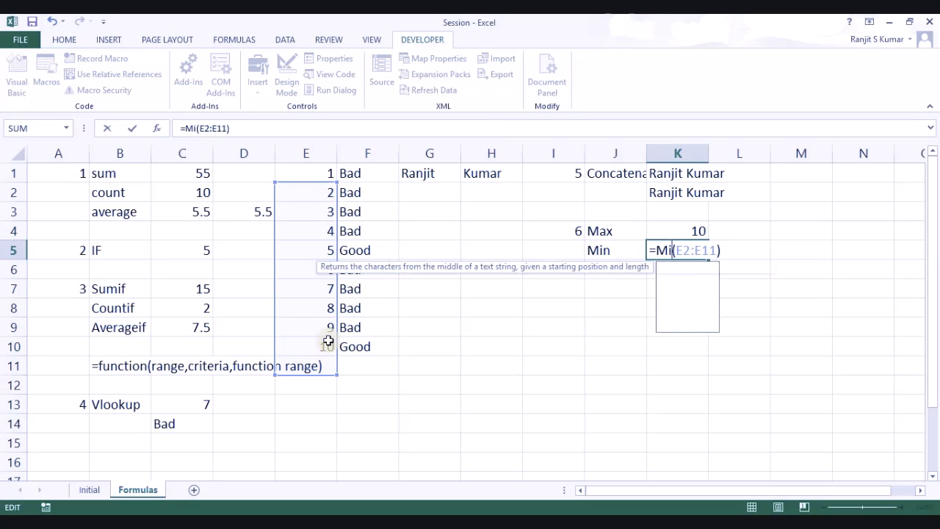
{"action": "type", "text": "n"}
{"action": "key", "text": "Return"}
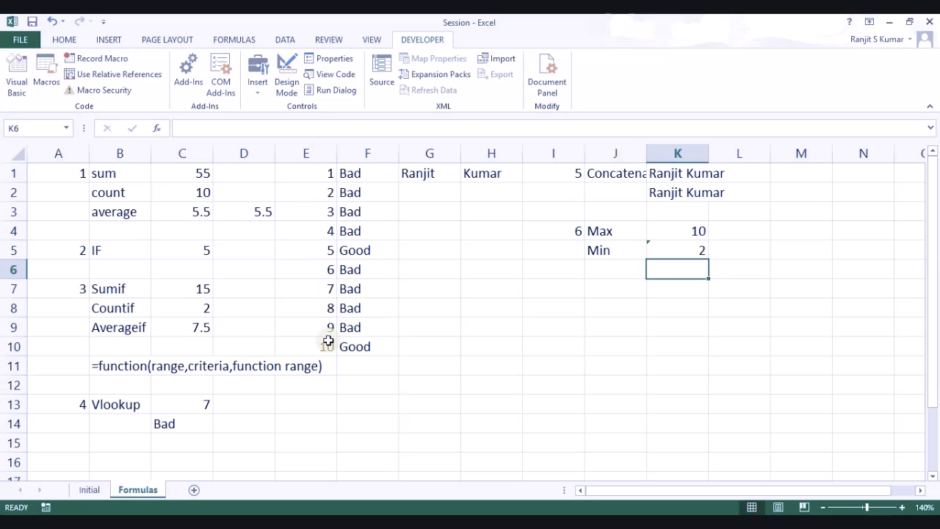
Step: Re-enter K5 as =MIN(E1:E10), returning the smallest value 1
{"action": "key", "text": "Up"}
{"action": "key", "text": "F2"}
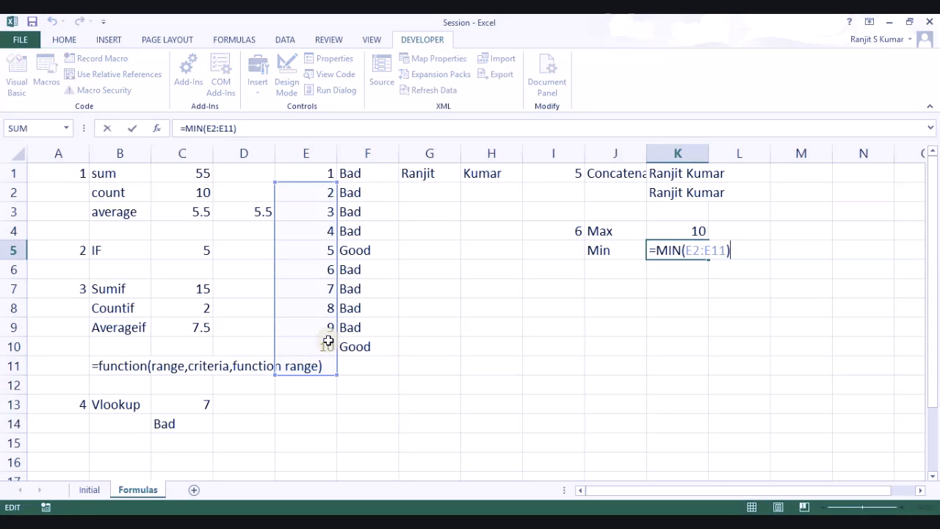
{"action": "key", "text": "Escape"}
{"action": "type", "text": "="}
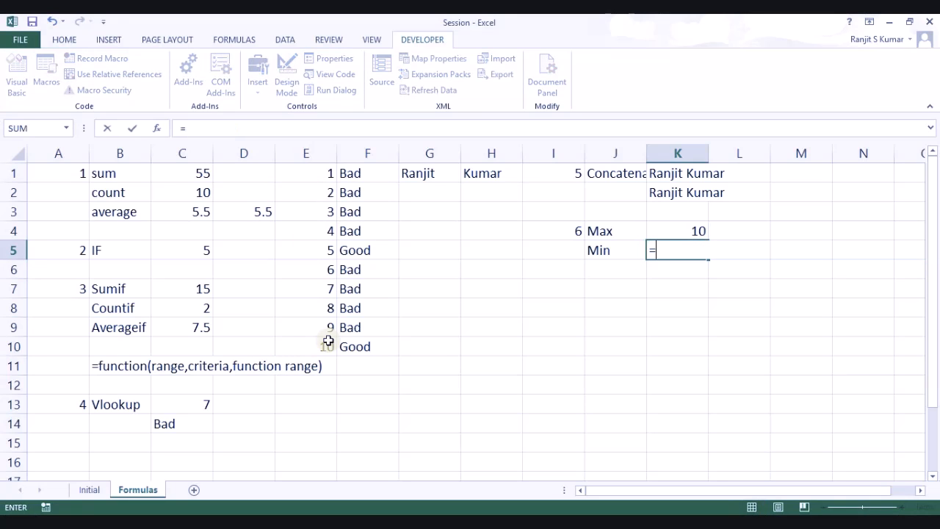
{"action": "type", "text": "min("}
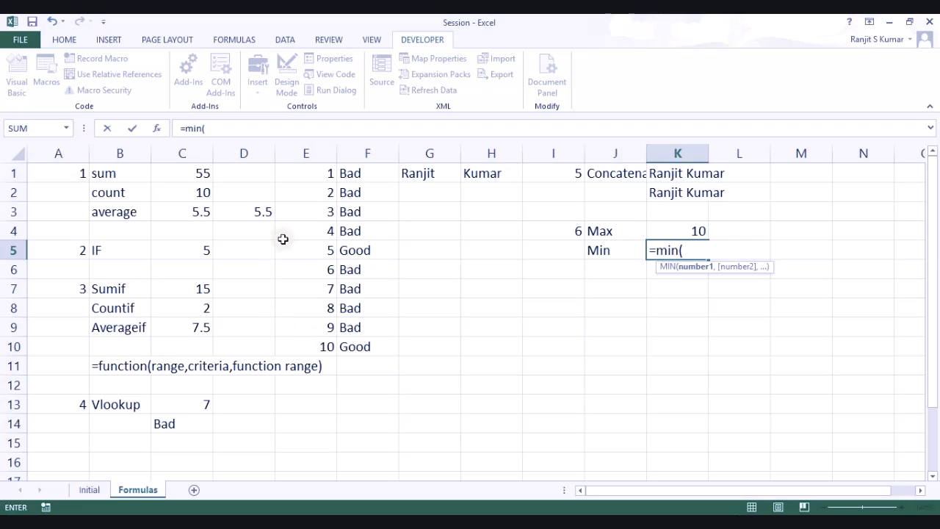
{"action": "left_click_drag", "start_coordinate": [329, 174], "coordinate": [329, 340]}
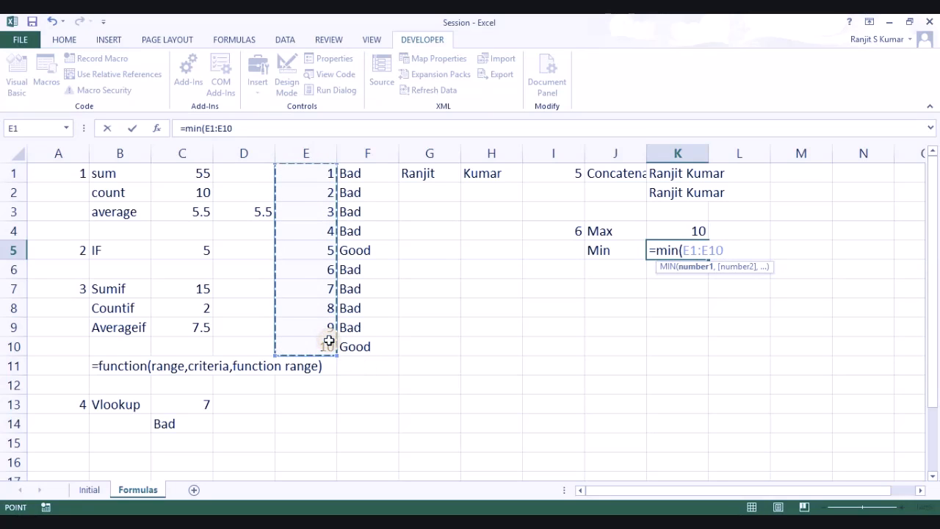
{"action": "key", "text": "Return"}
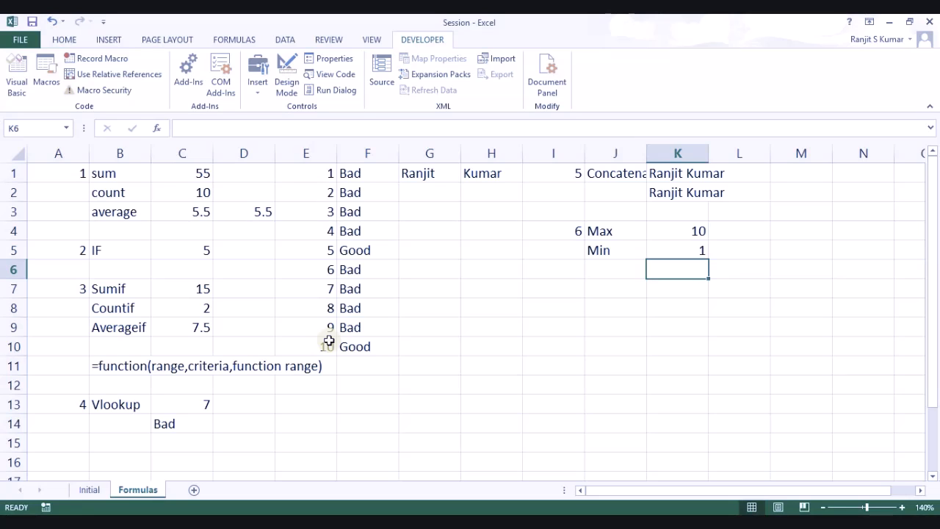
{"action": "left_click", "coordinate": [572, 282]}
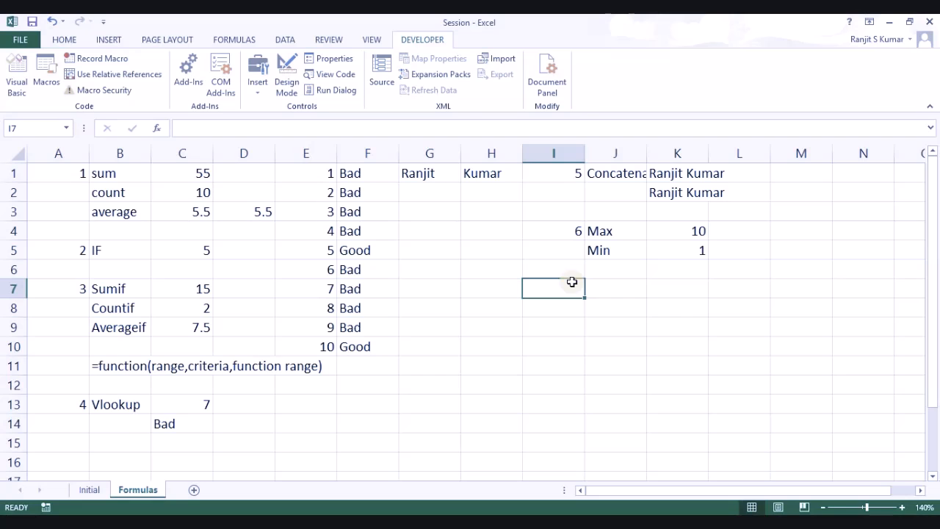
Step: Enter item number 7 in I7 with labels And in J7 and OR in J8
{"action": "type", "text": "7"}
{"action": "key", "text": "Tab"}
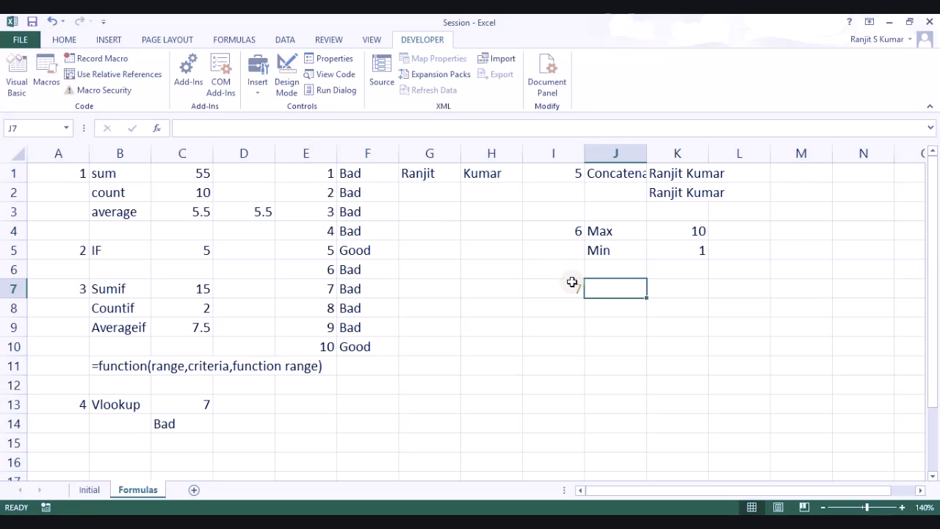
{"action": "type", "text": "And"}
{"action": "key", "text": "Return"}
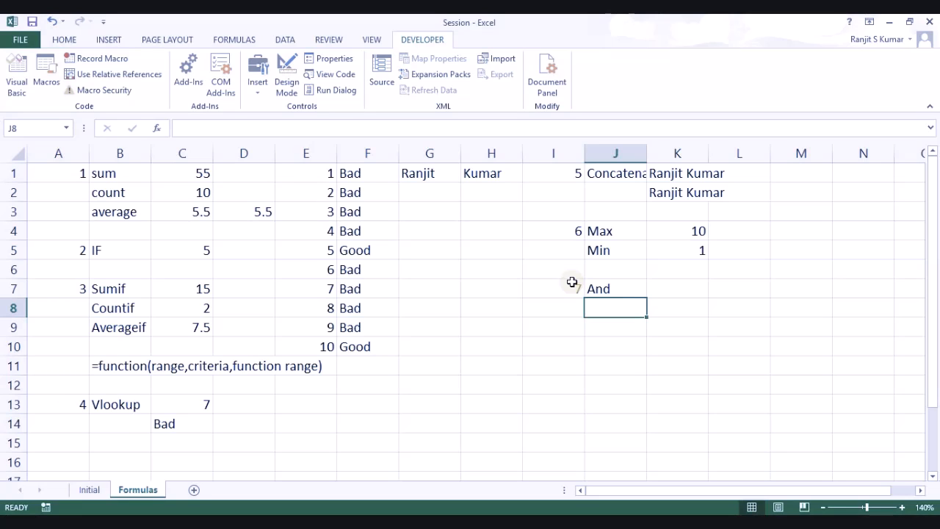
{"action": "key", "text": "Up"}
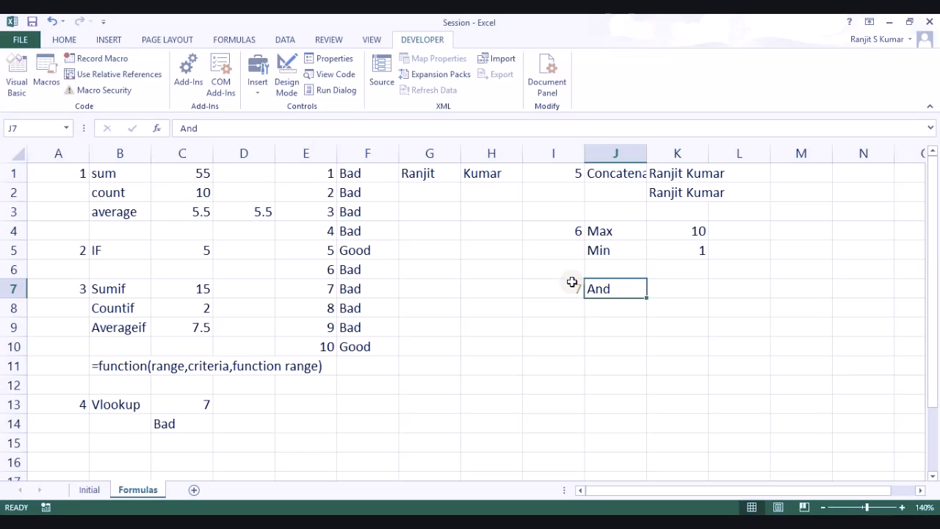
{"action": "key", "text": "Right"}
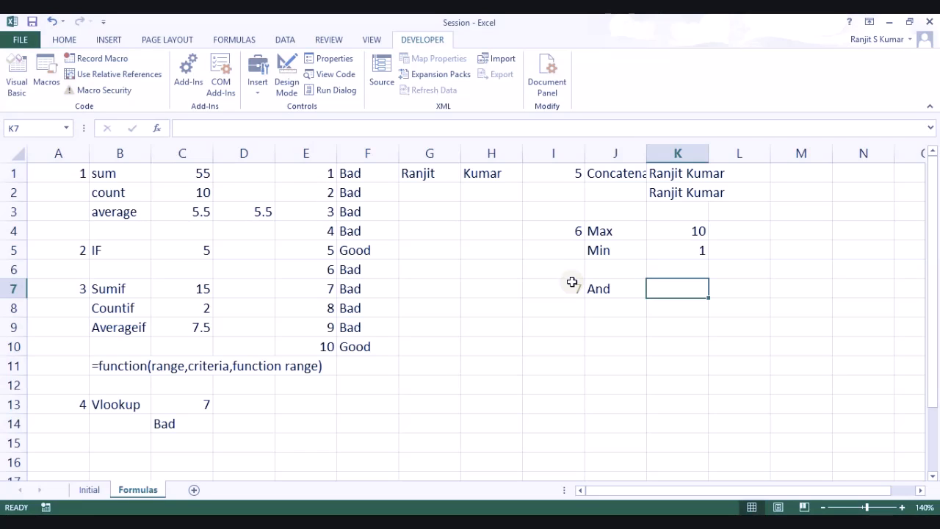
{"action": "key", "text": "Left"}
{"action": "key", "text": "Down"}
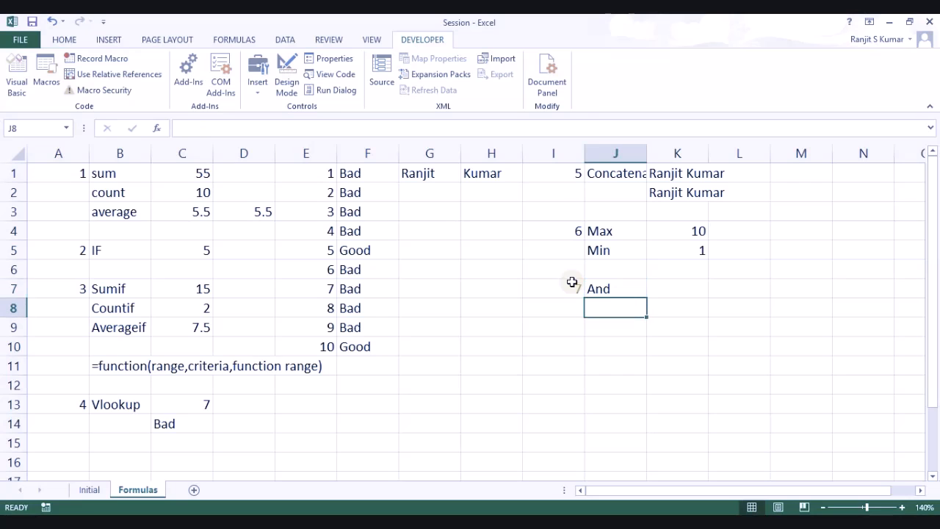
{"action": "type", "text": "OR"}
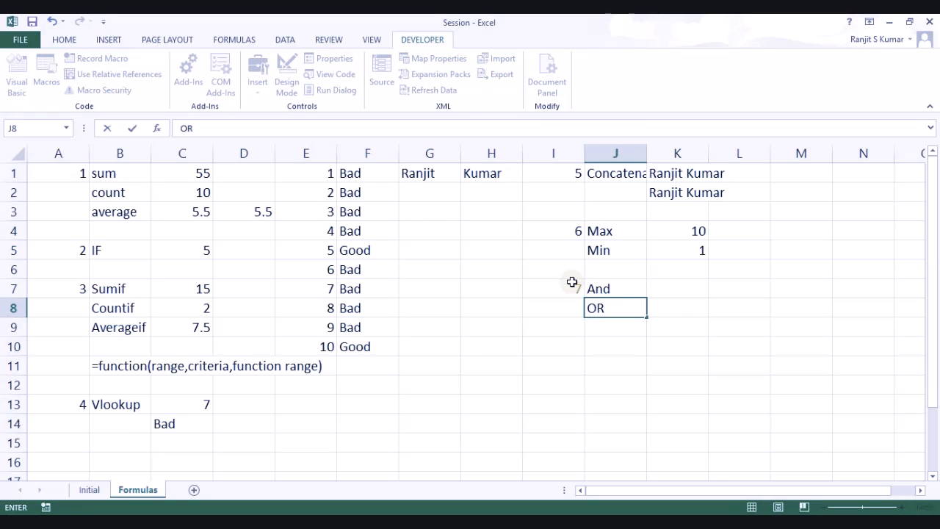
{"action": "key", "text": "Up"}
{"action": "key", "text": "Right"}
Step: Enter =AND(E1=1,E2="Good") in K7, which returns FALSE
{"action": "type", "text": "="}
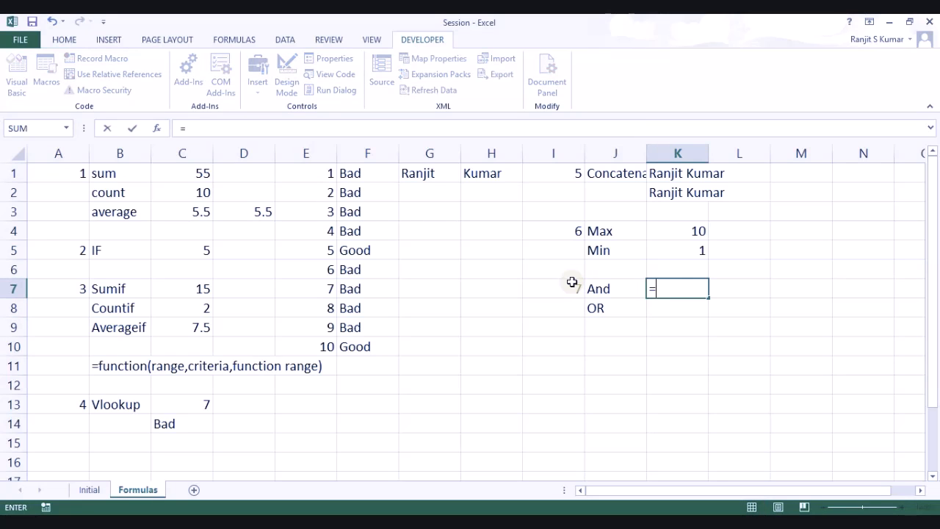
{"action": "type", "text": "and("}
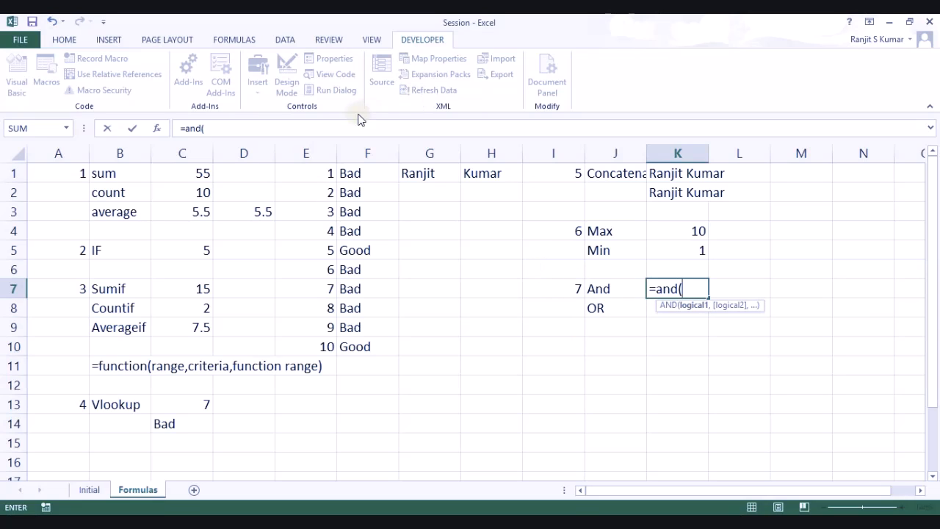
{"action": "left_click", "coordinate": [324, 177]}
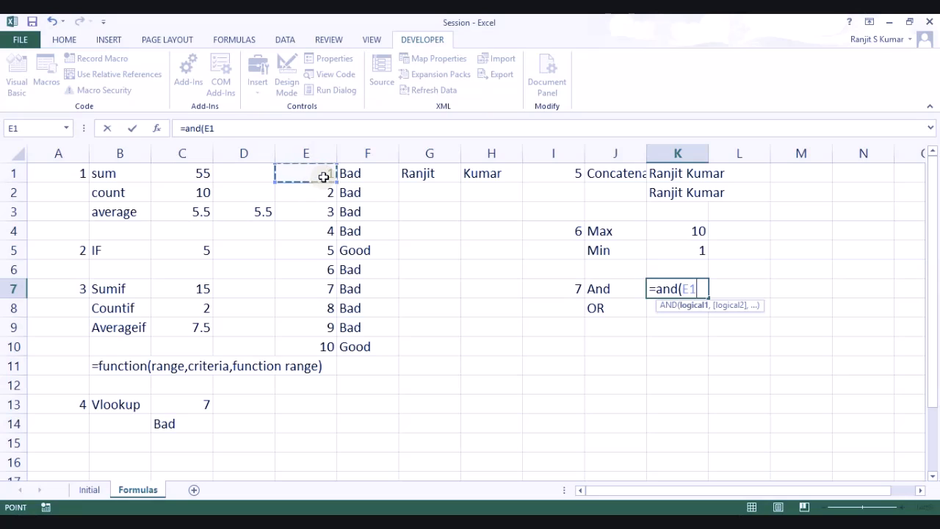
{"action": "type", "text": "=1"}
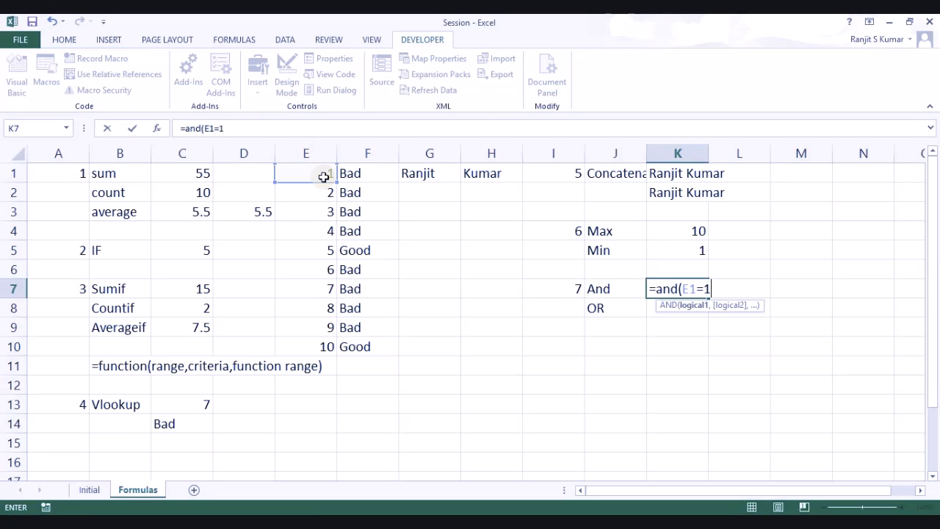
{"action": "type", "text": ","}
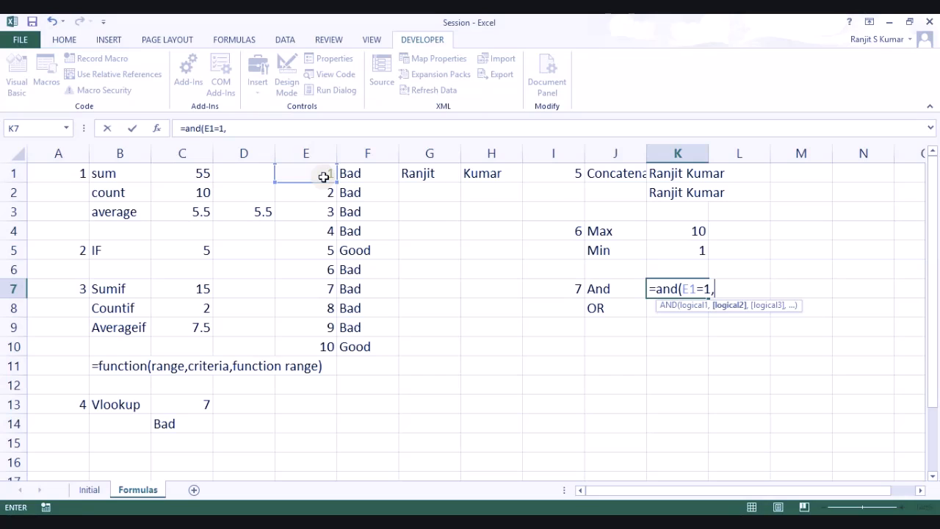
{"action": "type", "text": "e2="}
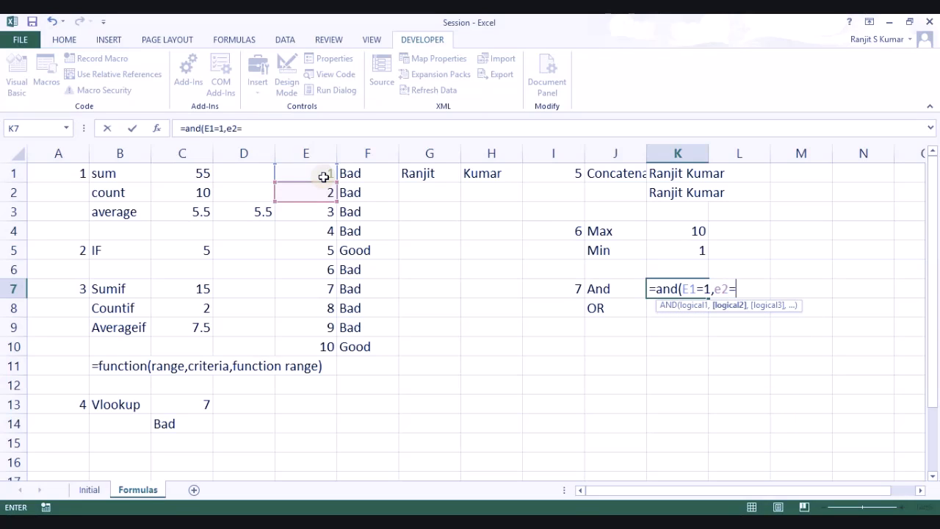
{"action": "type", "text": "\"Good\")"}
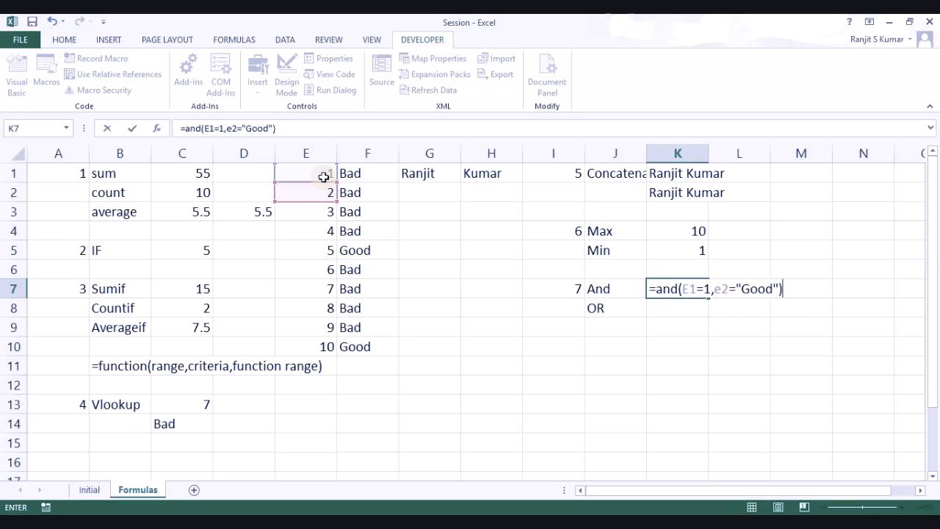
{"action": "key", "text": "Return"}
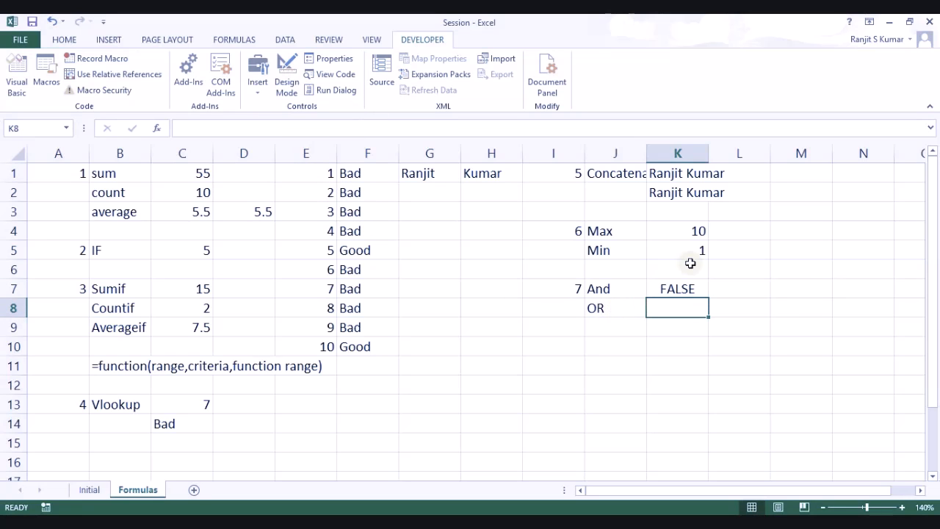
{"action": "left_click", "coordinate": [675, 287]}
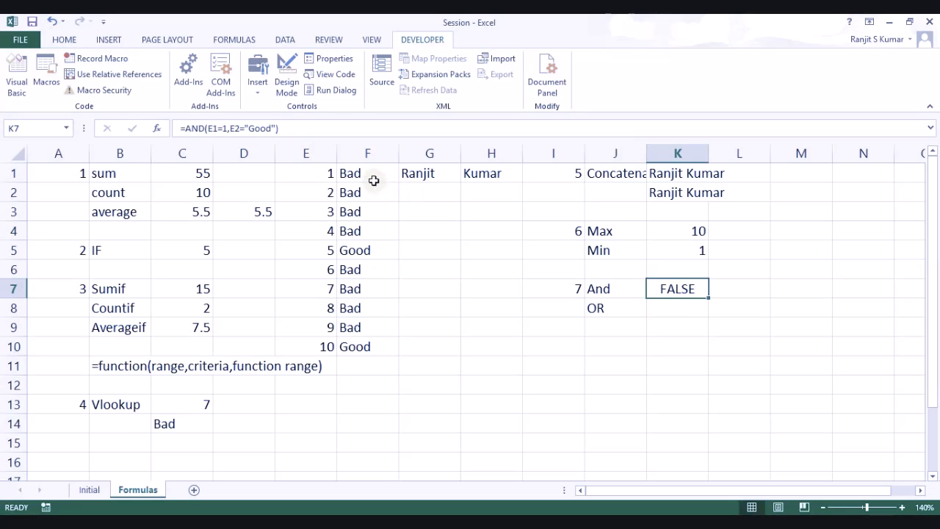
Step: Edit K7's AND formula so it tests "Bad" and references F1 instead of E2
{"action": "left_click", "coordinate": [251, 127]}
{"action": "left_click_drag", "start_coordinate": [251, 128], "coordinate": [272, 126]}
{"action": "type", "text": "Bad"}
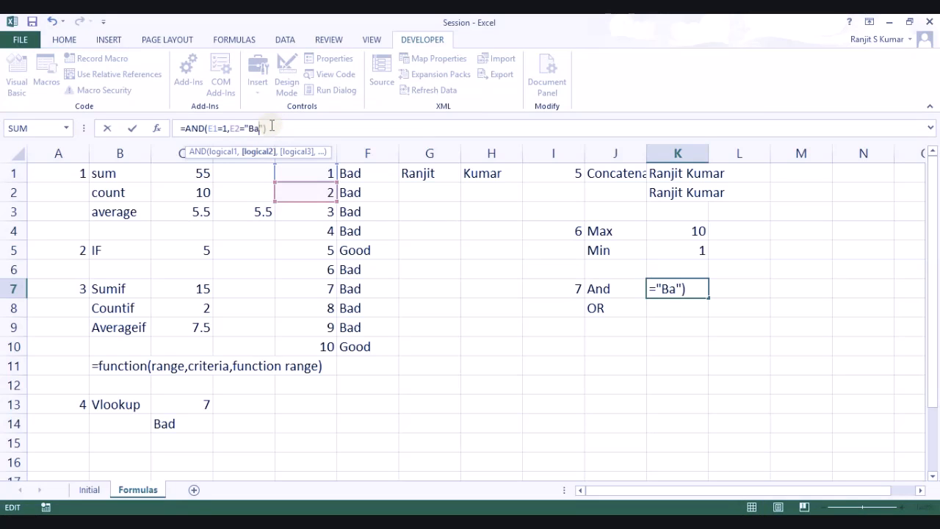
{"action": "key", "text": "Return"}
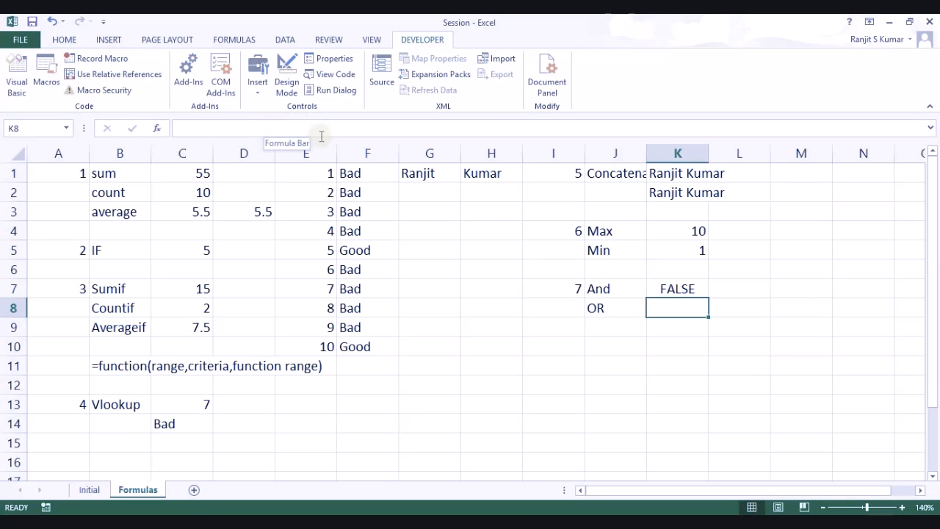
{"action": "left_click", "coordinate": [666, 289]}
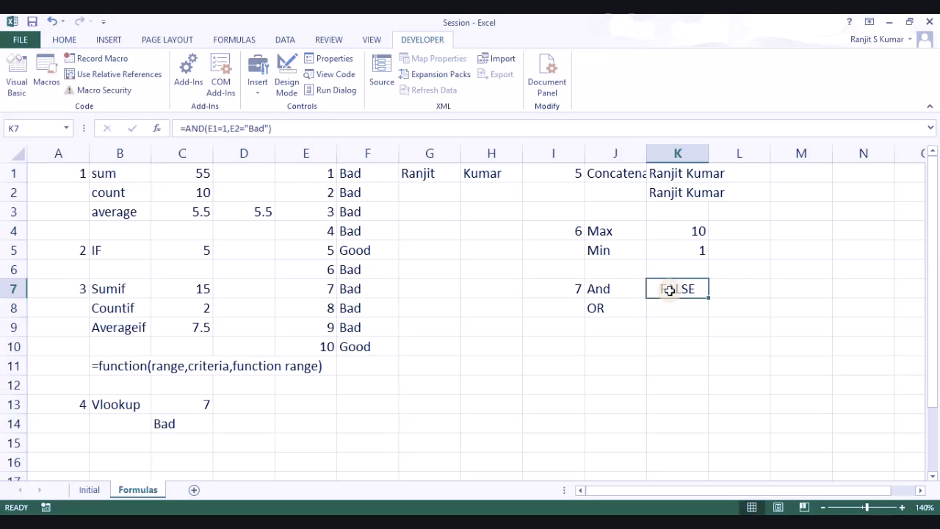
{"action": "left_click", "coordinate": [239, 126]}
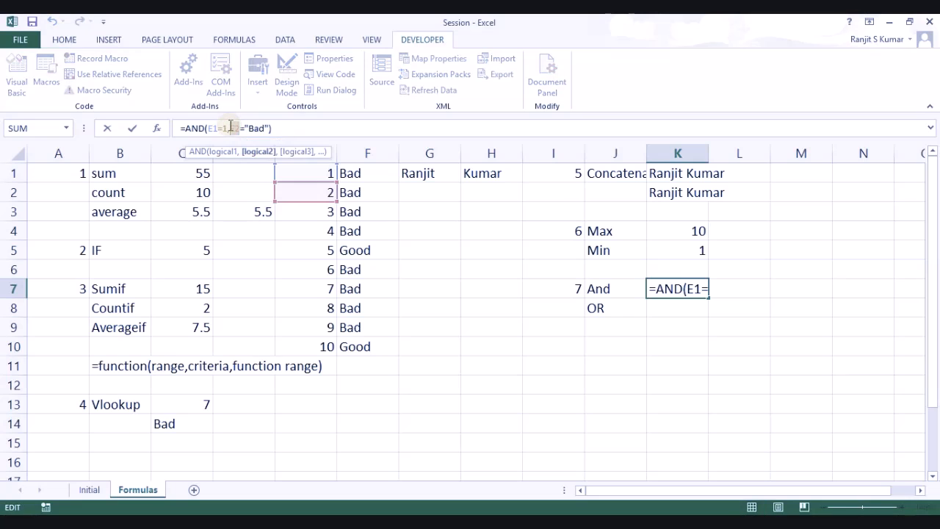
{"action": "type", "text": "F1=\"Bad"}
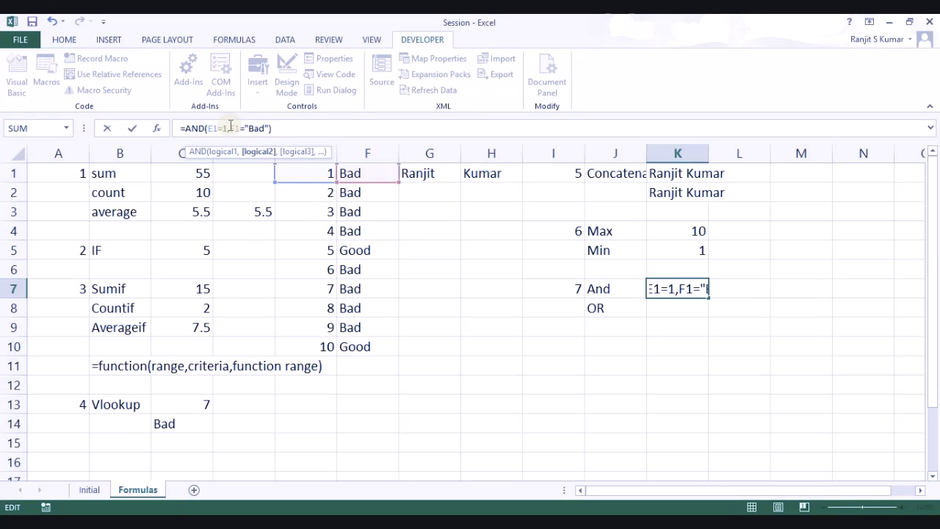
{"action": "key", "text": "Return"}
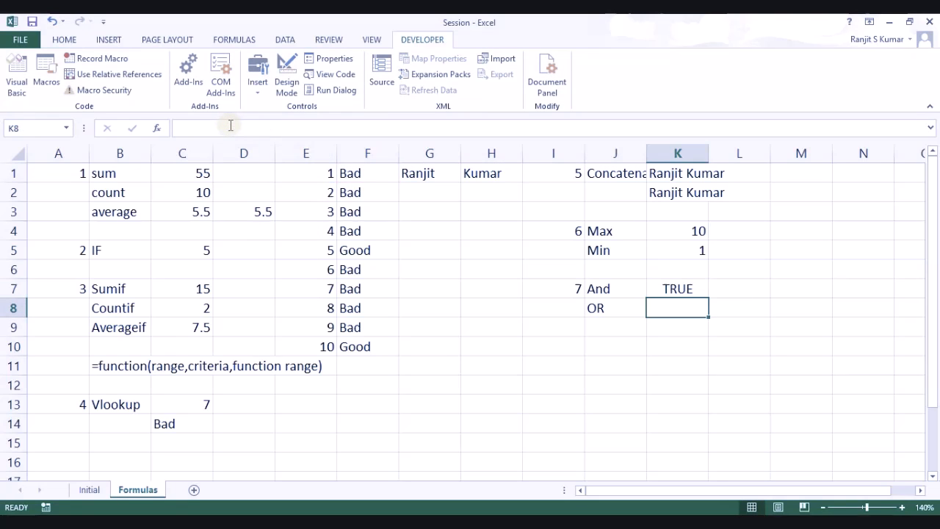
{"action": "left_click", "coordinate": [677, 292]}
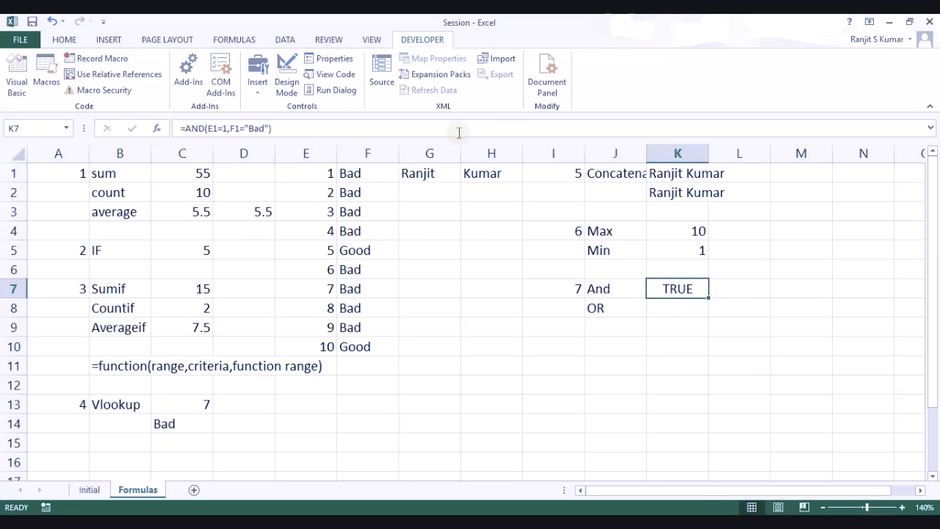
Step: Restore "Good" in K7's formula and fill it down into K8
{"action": "double_click", "coordinate": [252, 127]}
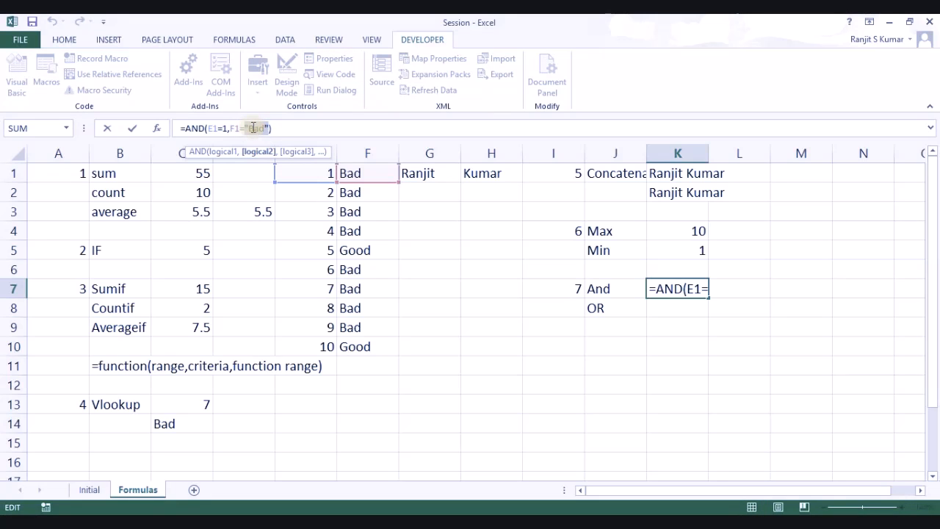
{"action": "type", "text": "Good"}
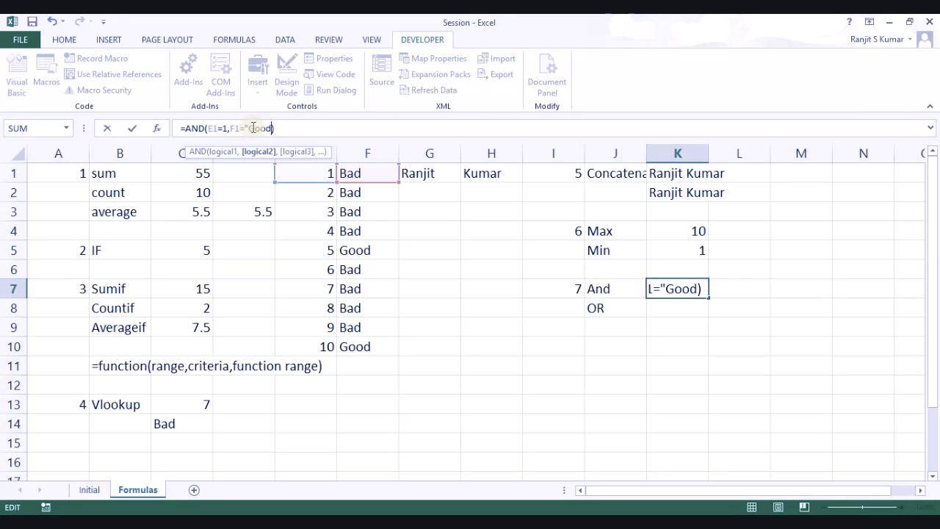
{"action": "key", "text": "Return"}
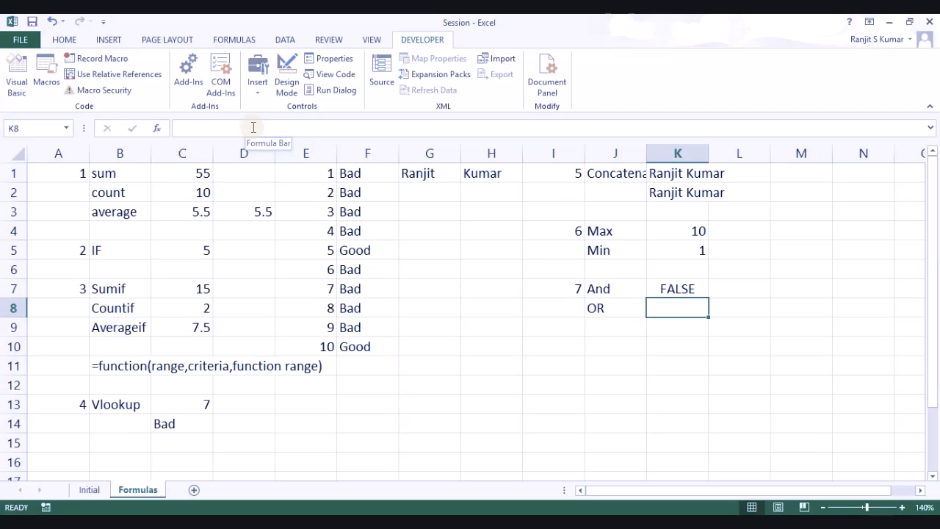
{"action": "key", "text": "ctrl+d"}
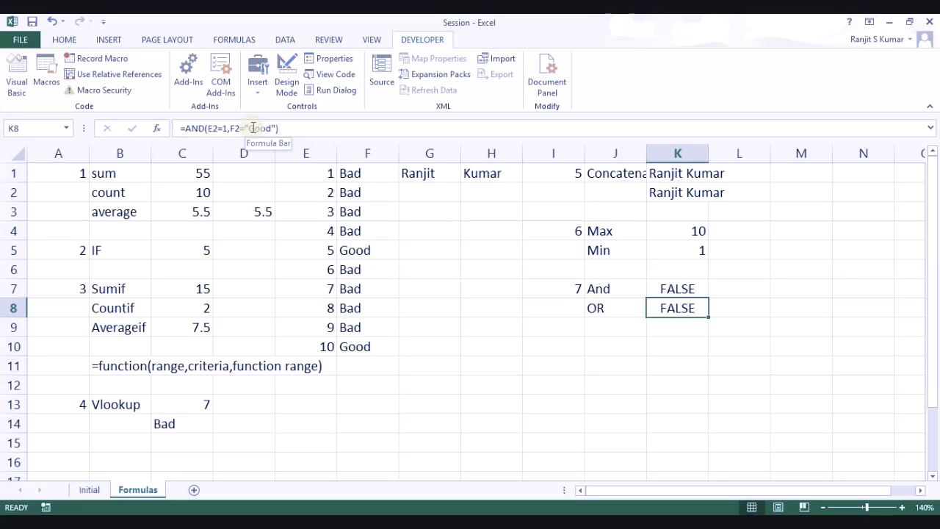
Step: Enter =OR(E1=1,F1="Good") in K8, returning TRUE, and compare it with K7's AND formula
{"action": "type", "text": "="}
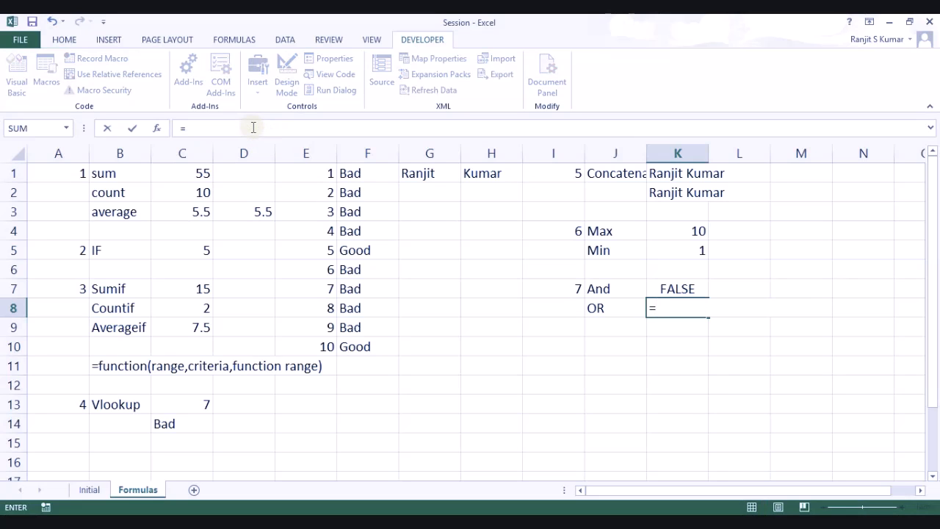
{"action": "type", "text": "or("}
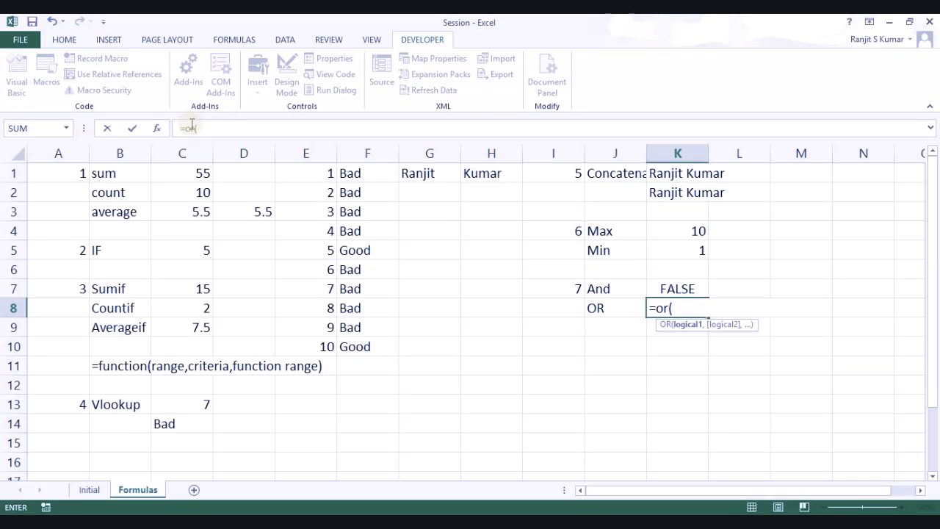
{"action": "type", "text": "e1=1,"}
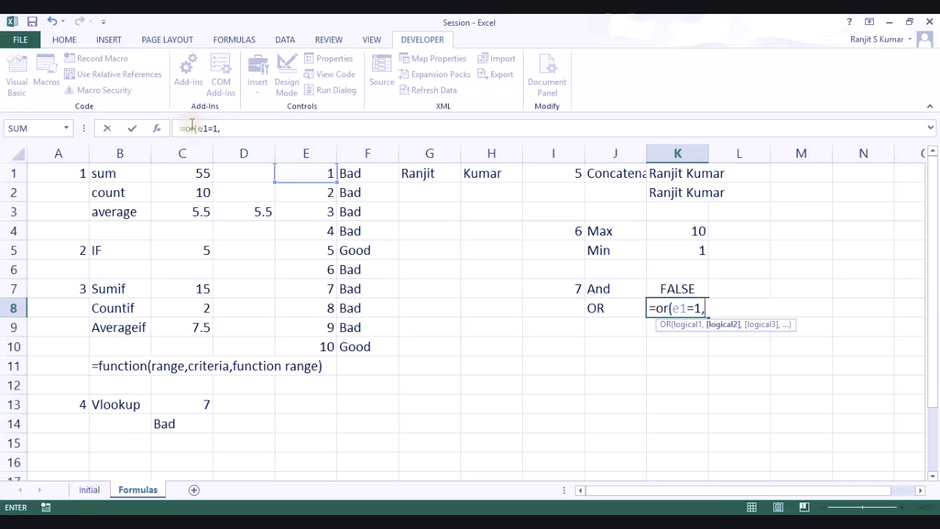
{"action": "type", "text": "f"}
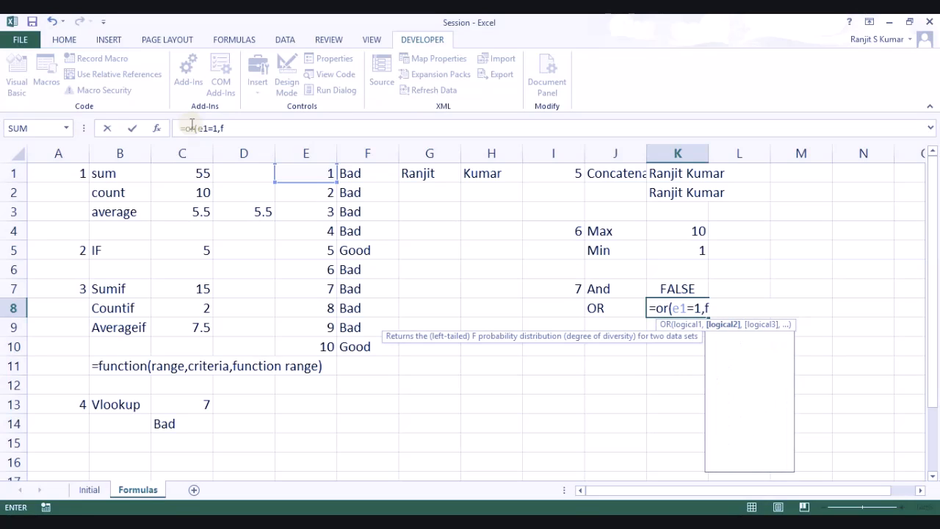
{"action": "type", "text": "1="}
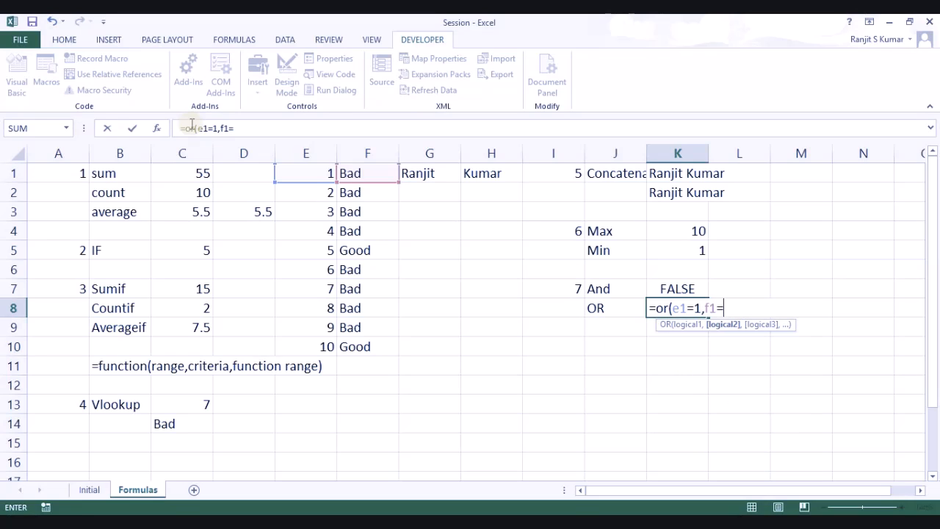
{"action": "type", "text": "\"Good\")"}
{"action": "key", "text": "Return"}
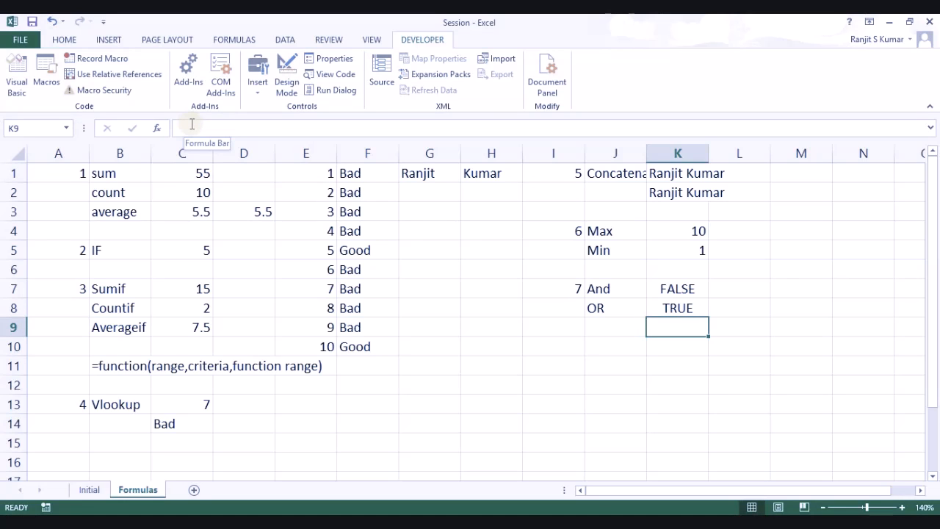
{"action": "key", "text": "Up"}
{"action": "key", "text": "Up"}
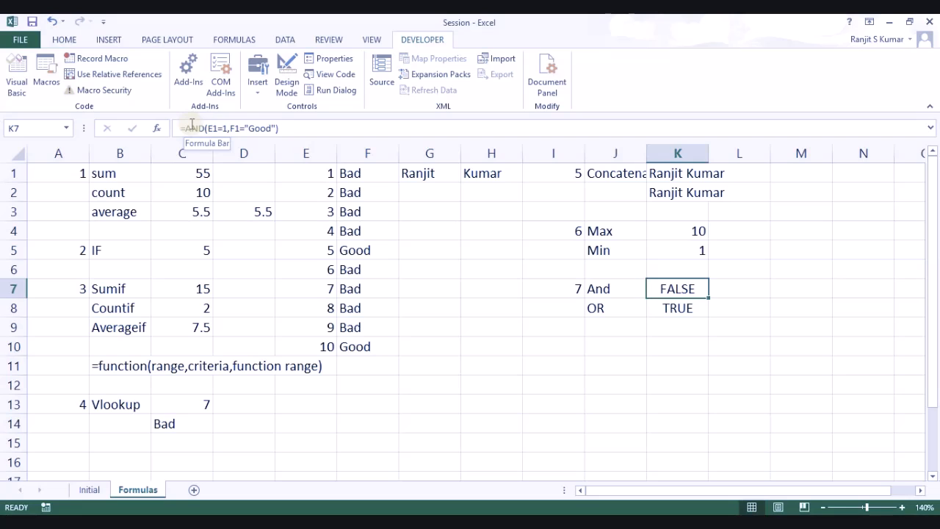
Step: Enter item number 8 in I10 and the label Proper in J10
{"action": "key", "text": "Down"}
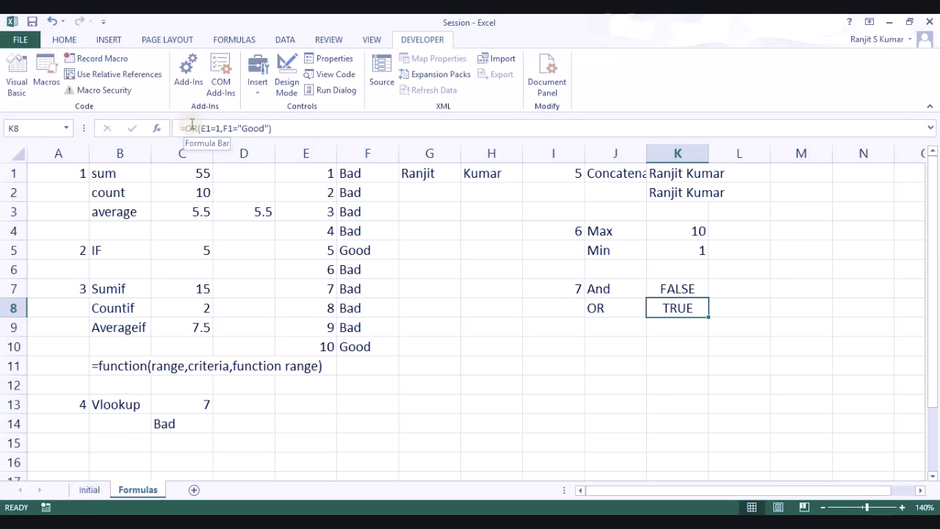
{"action": "key", "text": "Down"}
{"action": "key", "text": "Left"}
{"action": "key", "text": "Left"}
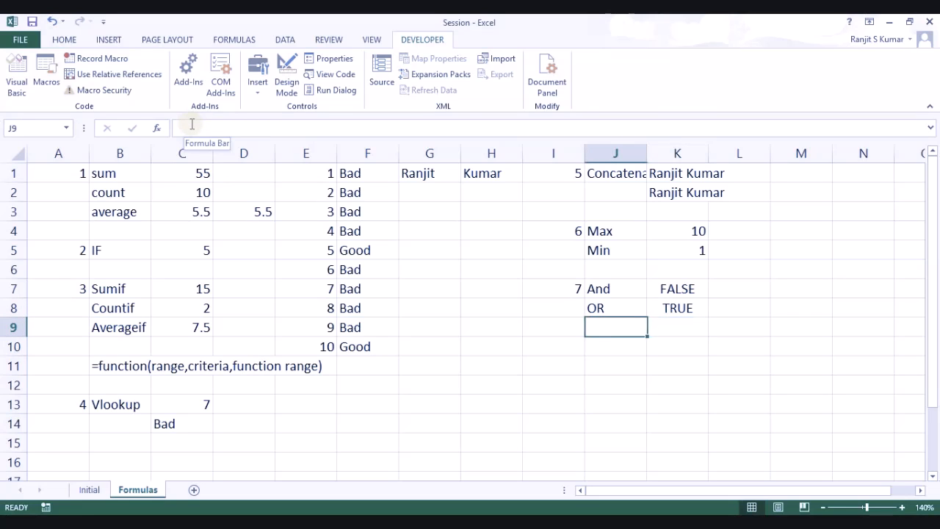
{"action": "key", "text": "Down"}
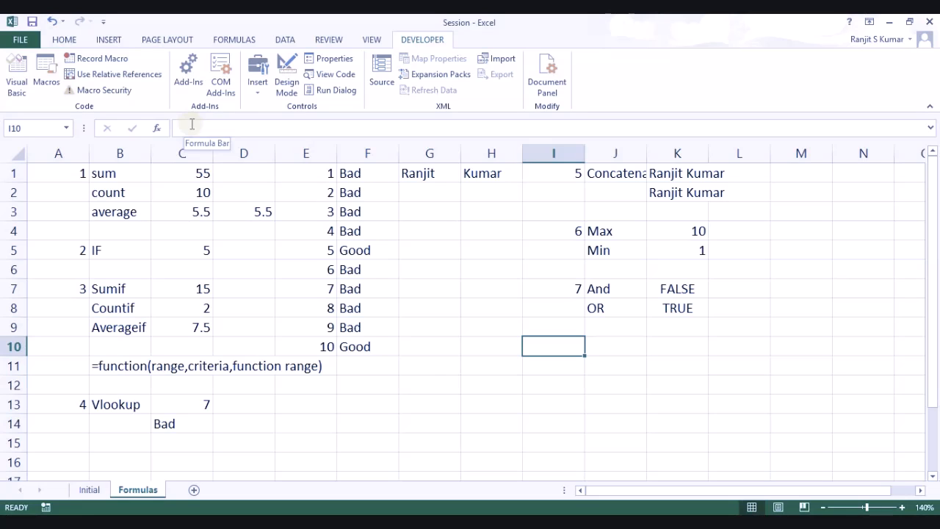
{"action": "type", "text": "8"}
{"action": "key", "text": "Tab"}
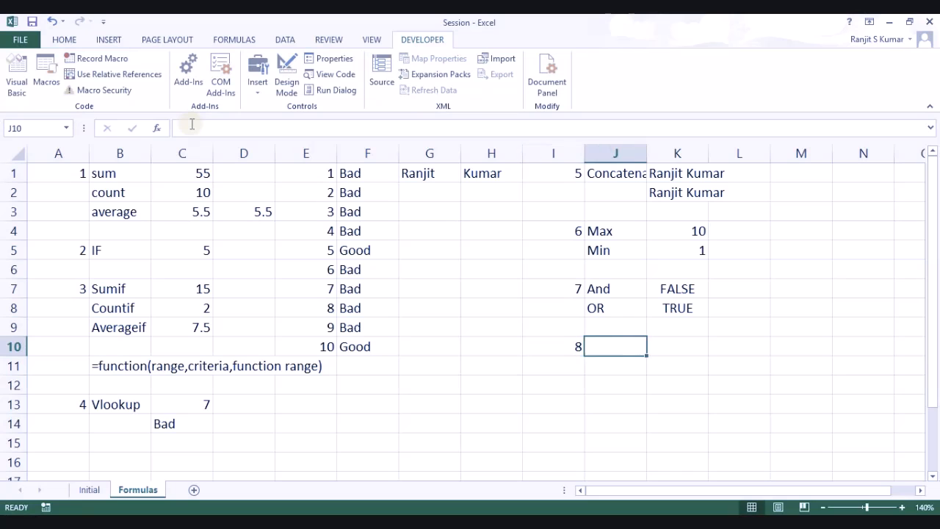
{"action": "type", "text": "Proper"}
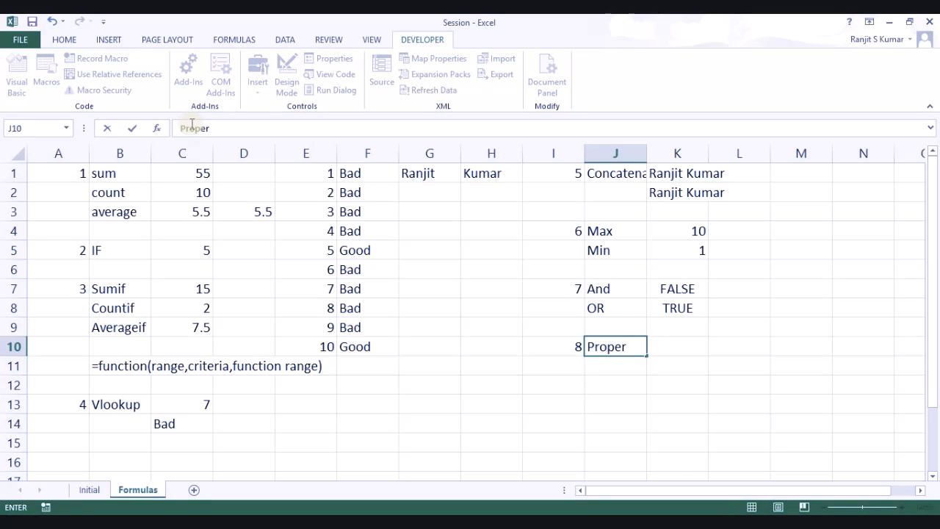
{"action": "key", "text": "Return"}
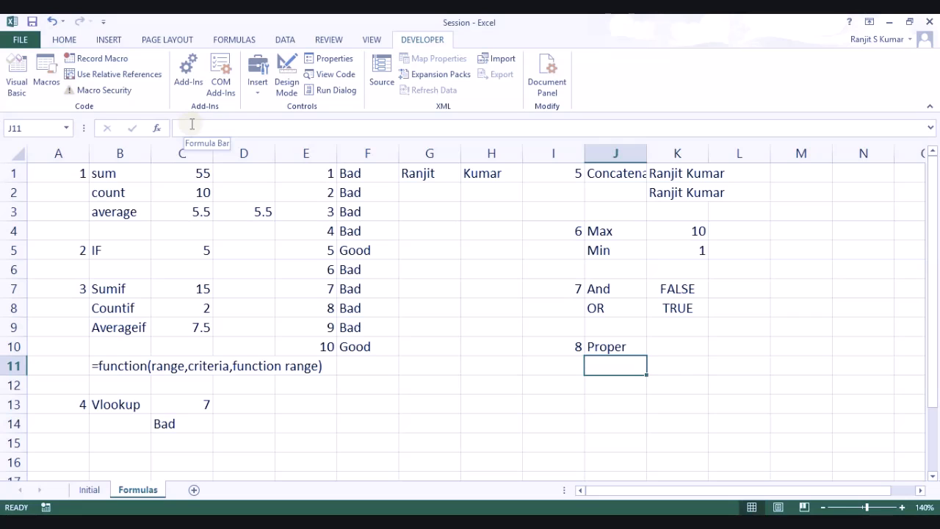
{"action": "key", "text": "Up"}
{"action": "key", "text": "Right"}
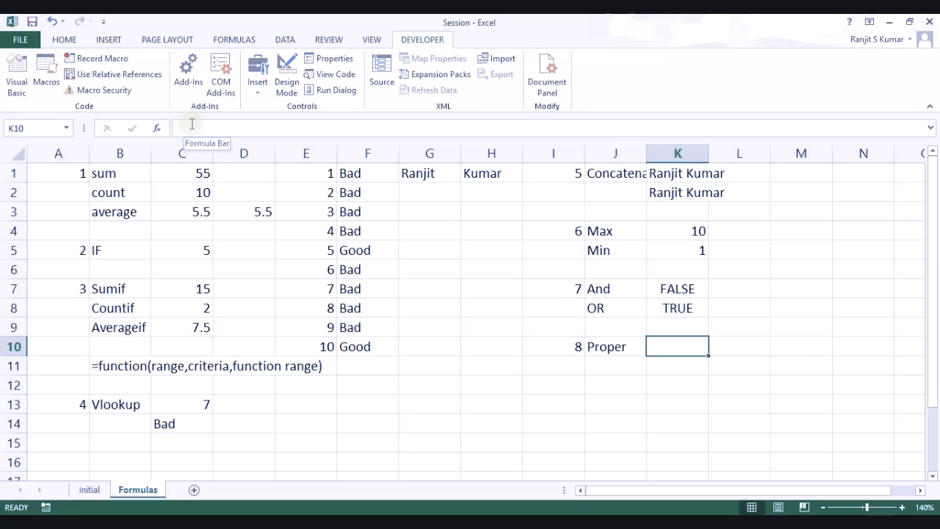
{"action": "key", "text": "Up"}
{"action": "key", "text": "Up"}
{"action": "key", "text": "Up"}
{"action": "key", "text": "Up"}
{"action": "key", "text": "Up"}
{"action": "key", "text": "Up"}
{"action": "key", "text": "Up"}
{"action": "key", "text": "Up"}
{"action": "key", "text": "Up"}
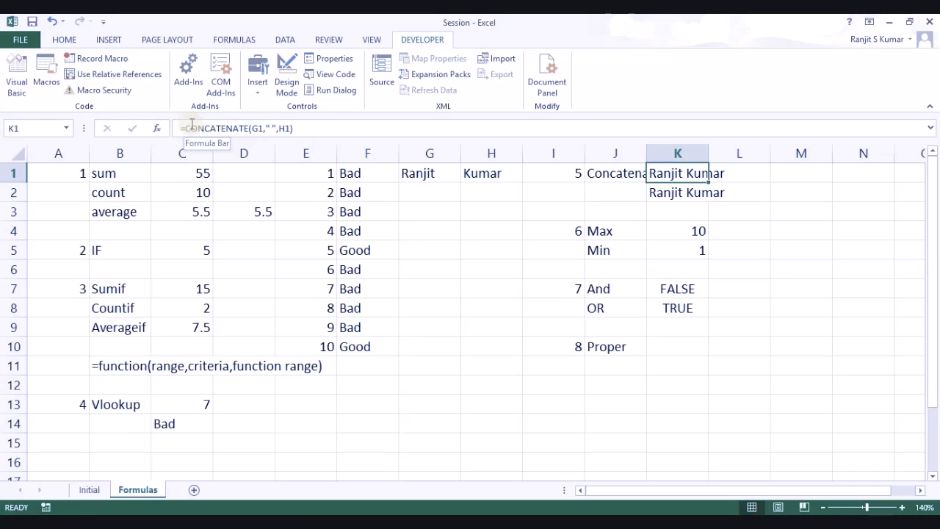
Step: Type the first name in all capitals in G2 and in mixed case in G3
{"action": "key", "text": "Left"}
{"action": "key", "text": "Left"}
{"action": "key", "text": "Left"}
{"action": "key", "text": "Left"}
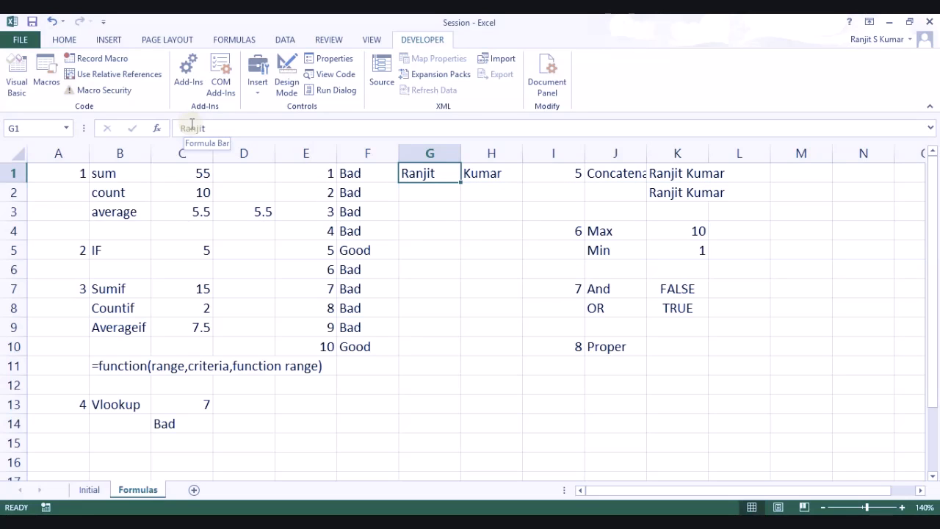
{"action": "key", "text": "Down"}
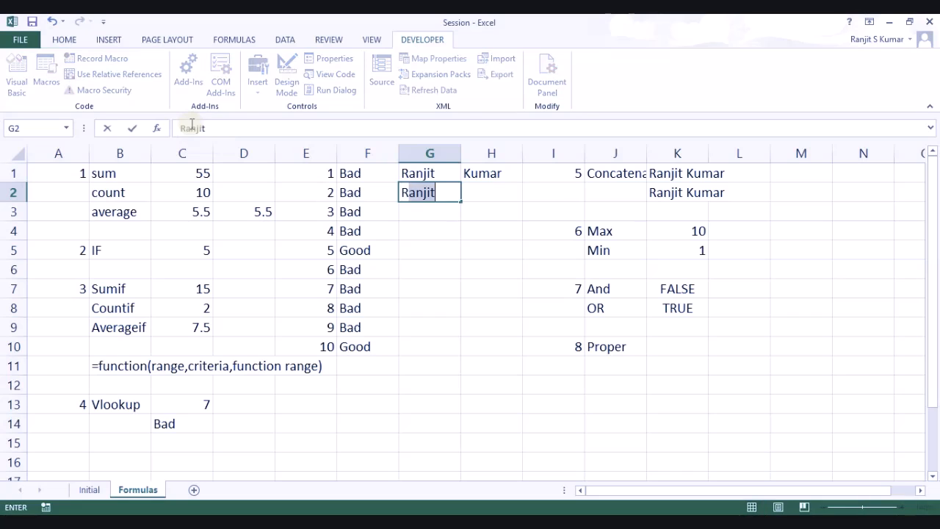
{"action": "key", "text": "Return"}
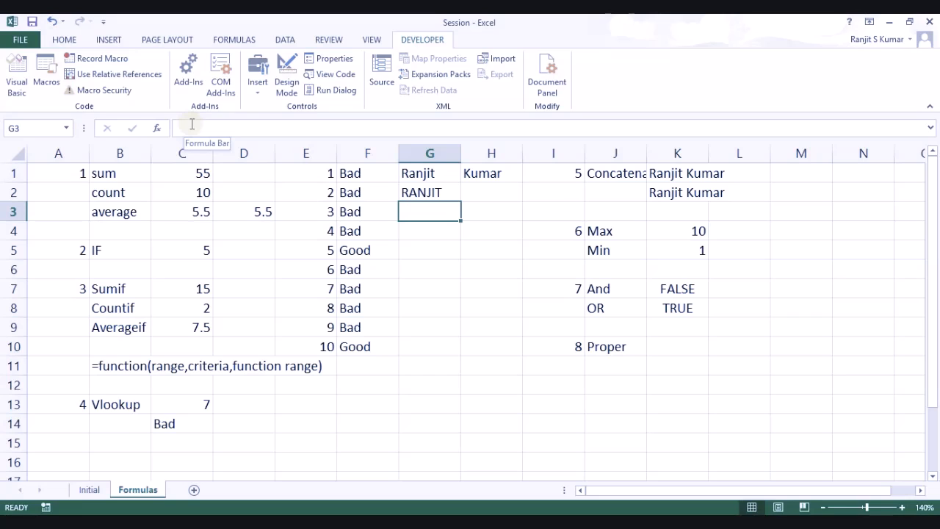
{"action": "type", "text": "ran"}
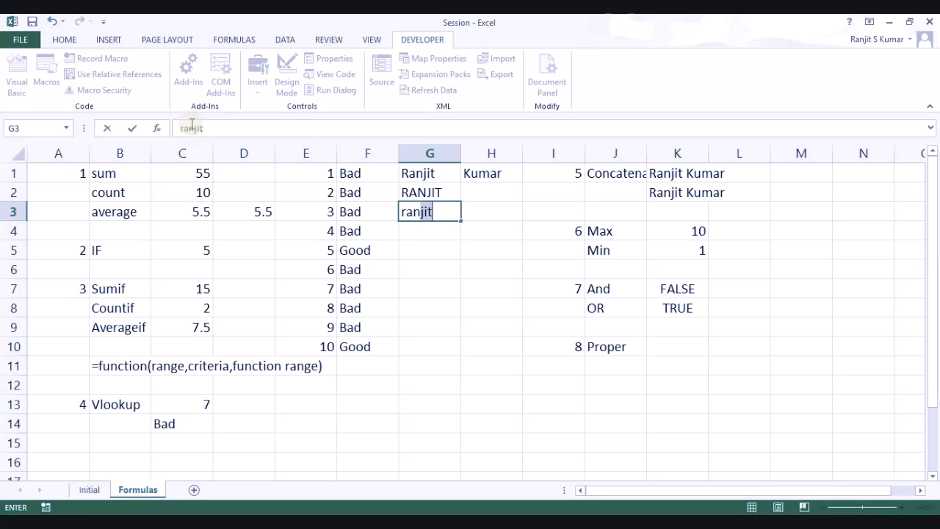
{"action": "key", "text": "BackSpace"}
{"action": "key", "text": "BackSpace"}
{"action": "type", "text": "NJIt"}
{"action": "key", "text": "Return"}
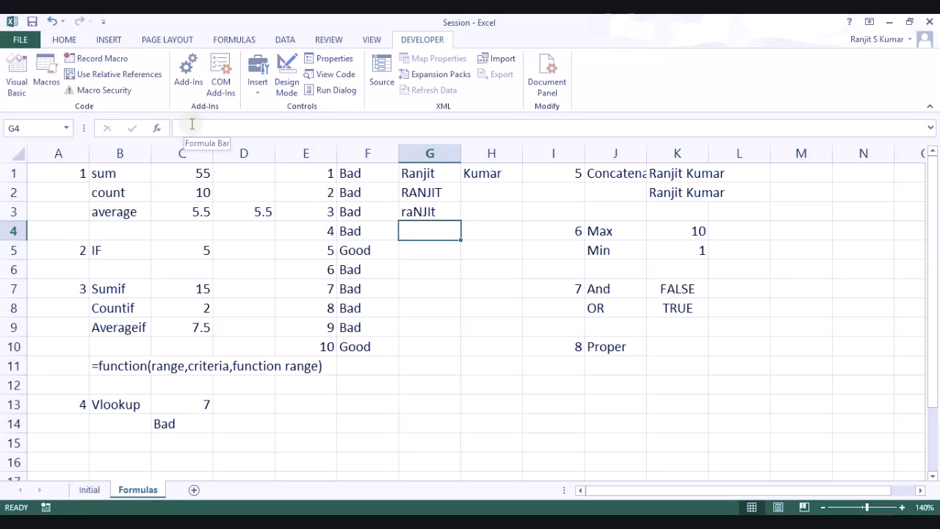
{"action": "key", "text": "Down"}
{"action": "key", "text": "Down"}
{"action": "key", "text": "Down"}
{"action": "key", "text": "Down"}
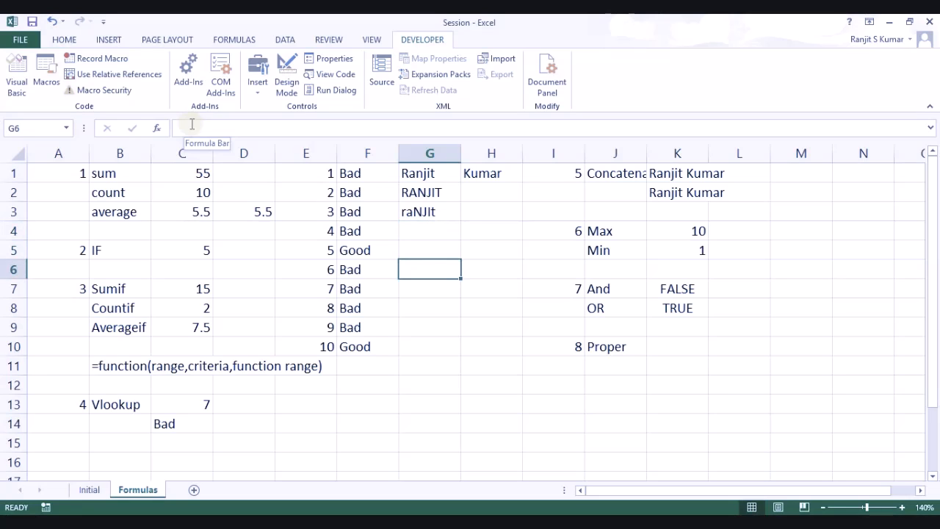
{"action": "key", "text": "Up"}
{"action": "key", "text": "Up"}
{"action": "key", "text": "Up"}
{"action": "key", "text": "Up"}
{"action": "key", "text": "Up"}
{"action": "key", "text": "Up"}
{"action": "key", "text": "Up"}
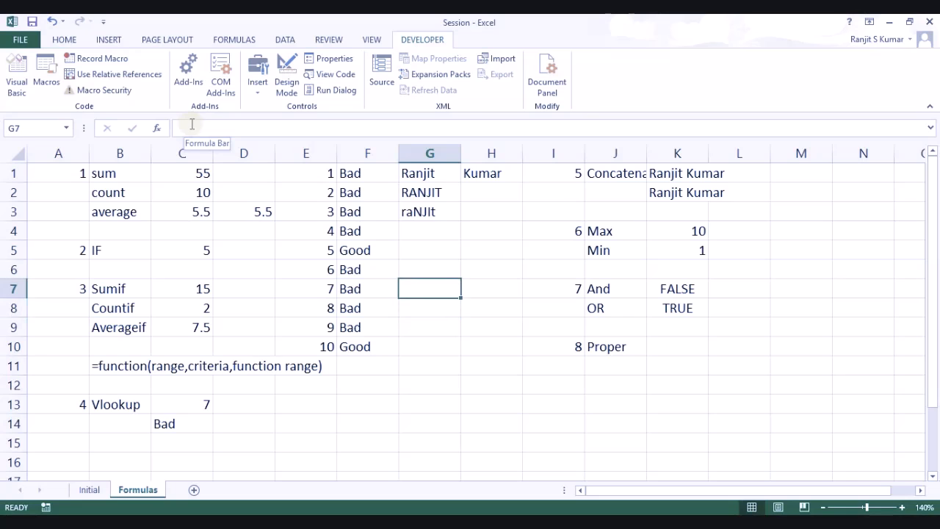
{"action": "key", "text": "Down"}
{"action": "key", "text": "Down"}
{"action": "key", "text": "Down"}
{"action": "key", "text": "Down"}
{"action": "key", "text": "Down"}
{"action": "key", "text": "Down"}
{"action": "key", "text": "Down"}
{"action": "key", "text": "Down"}
{"action": "key", "text": "Down"}
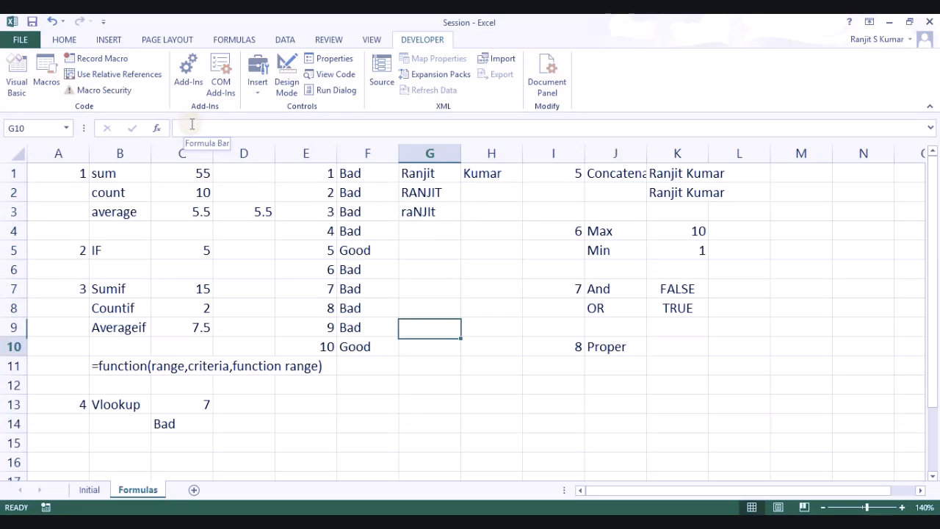
{"action": "key", "text": "Right"}
{"action": "key", "text": "Right"}
{"action": "key", "text": "Right"}
{"action": "key", "text": "Right"}
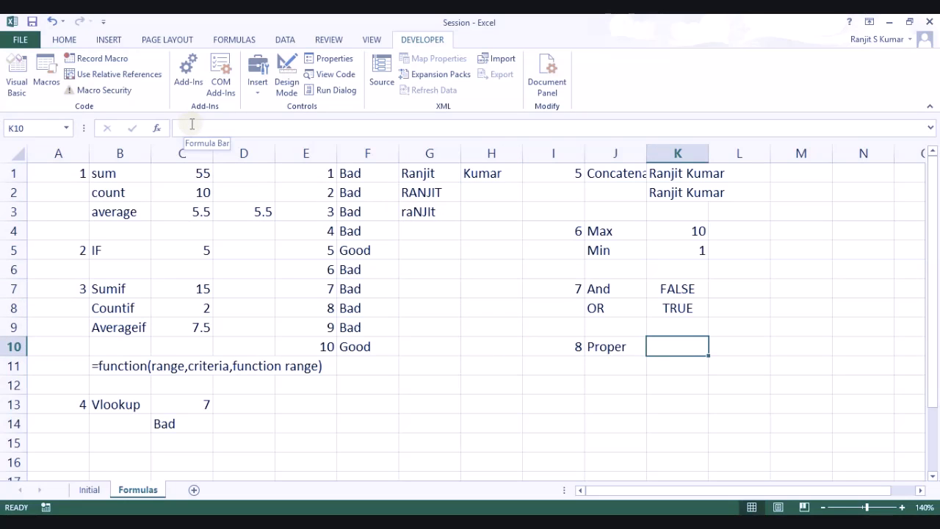
Step: Enter a PROPER formula in K10 that converts the name in column G to proper case
{"action": "type", "text": "=pro"}
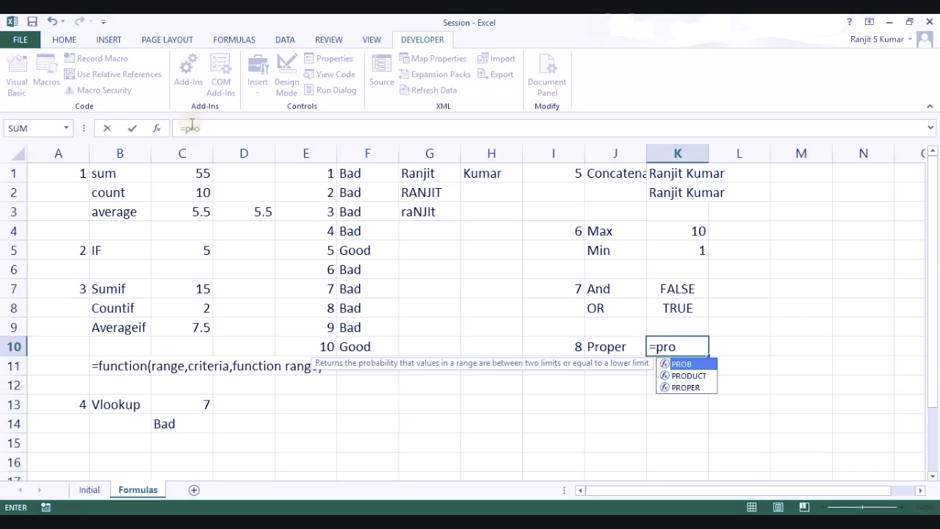
{"action": "key", "text": "Down"}
{"action": "key", "text": "Down"}
{"action": "key", "text": "Tab"}
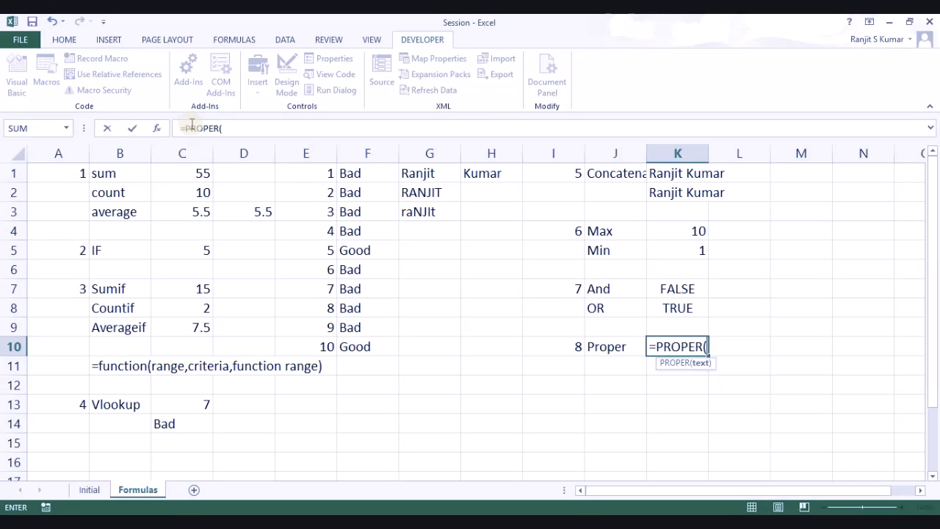
{"action": "left_click", "coordinate": [416, 191]}
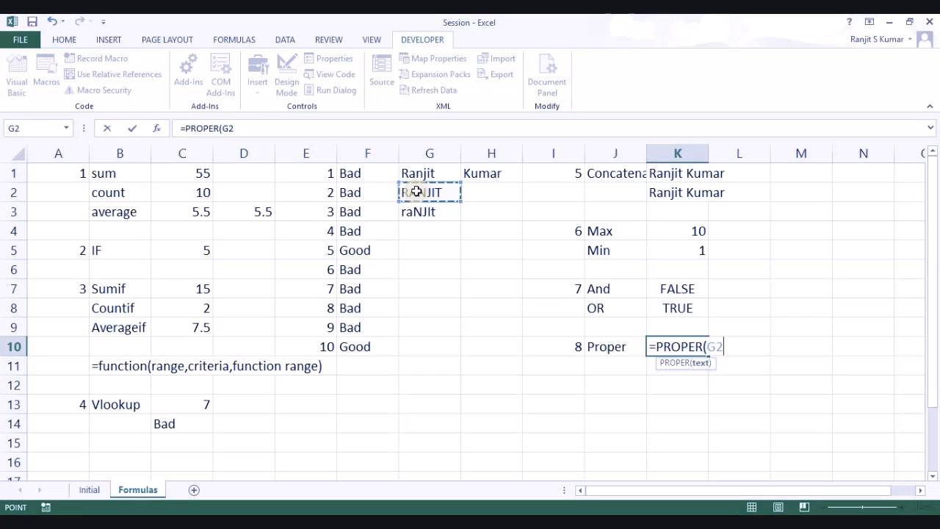
{"action": "type", "text": ")"}
{"action": "key", "text": "Return"}
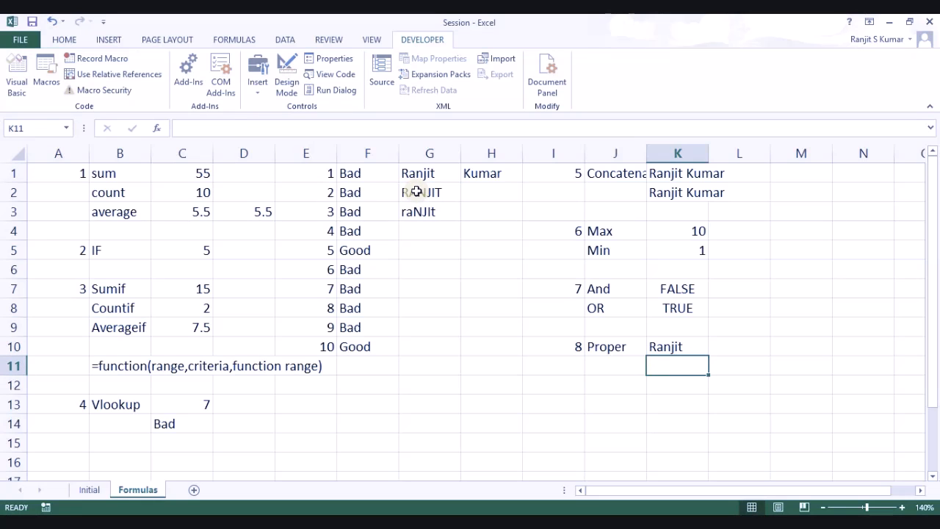
{"action": "key", "text": "Up"}
{"action": "key", "text": "F2"}
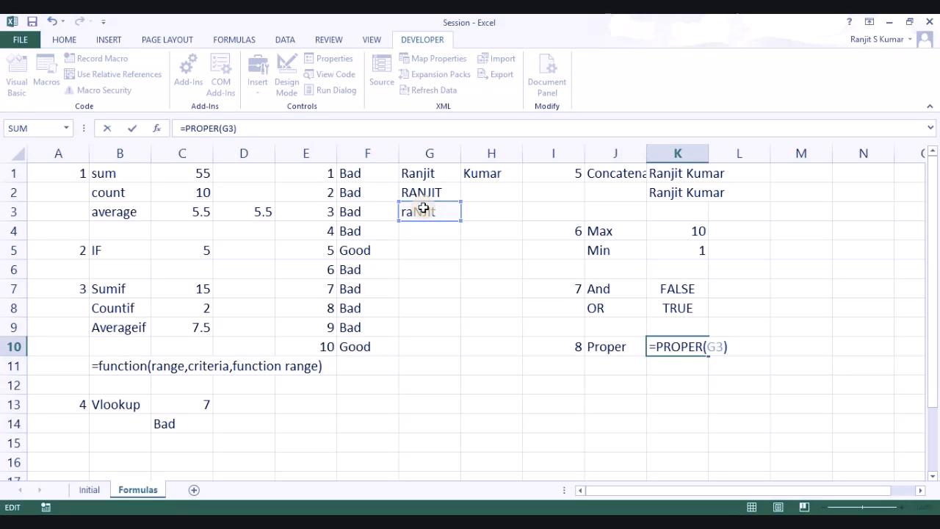
{"action": "key", "text": "Return"}
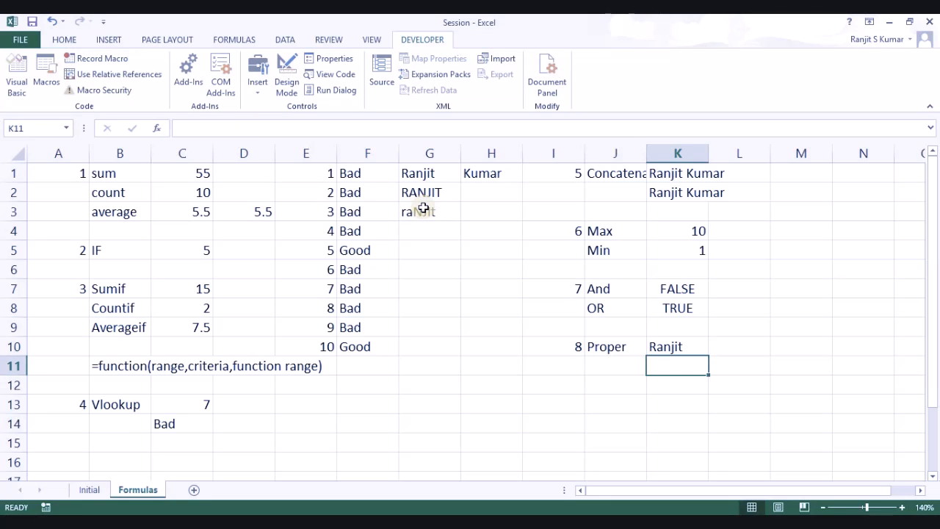
{"action": "key", "text": "Left"}
{"action": "key", "text": "Left"}
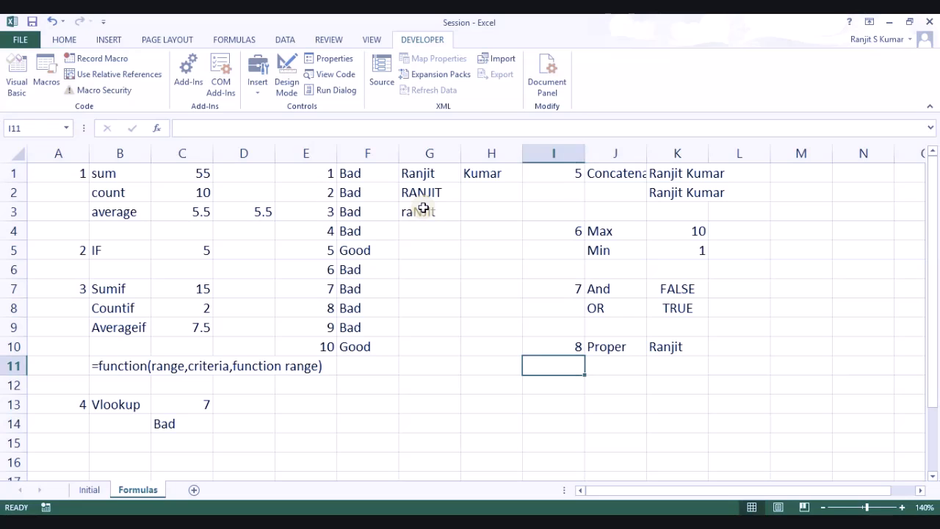
Step: Label J11 Upper and J12 Lower
{"action": "key", "text": "Right"}
{"action": "type", "text": "Upper"}
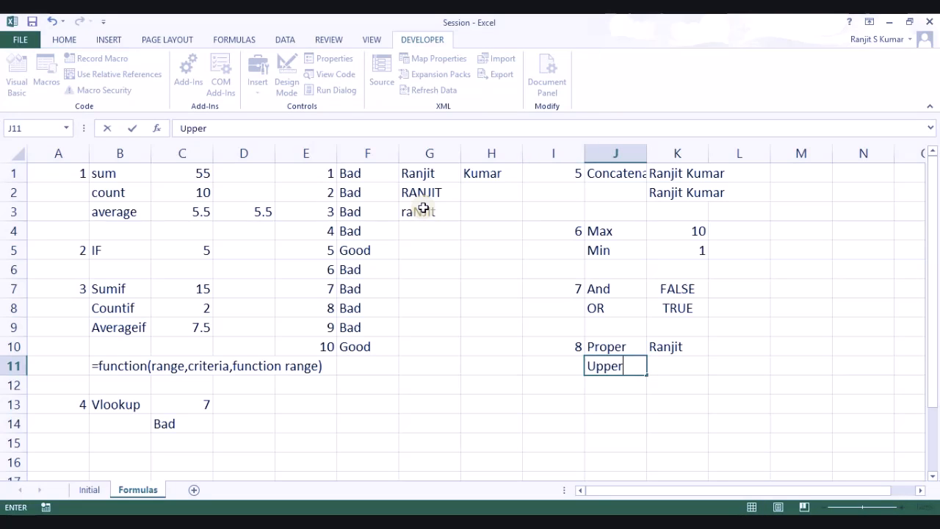
{"action": "key", "text": "Return"}
{"action": "type", "text": "Lower"}
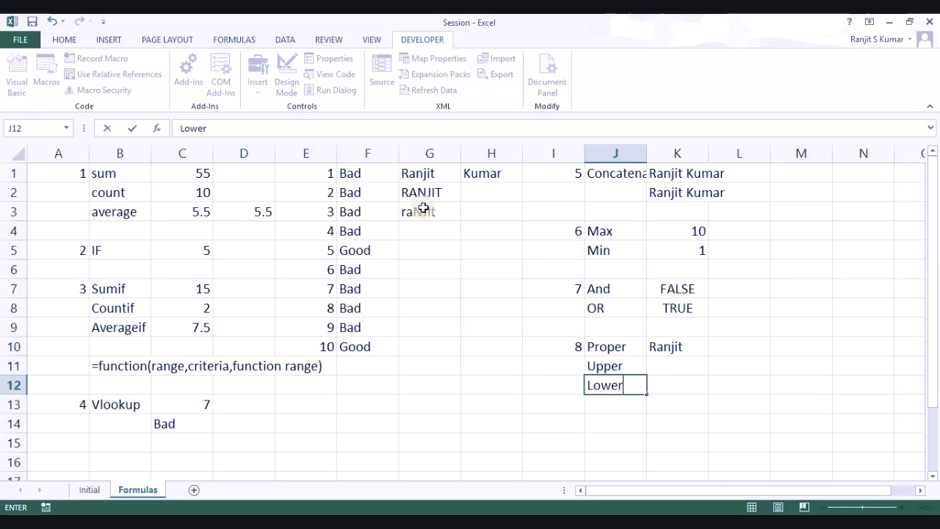
{"action": "key", "text": "Up"}
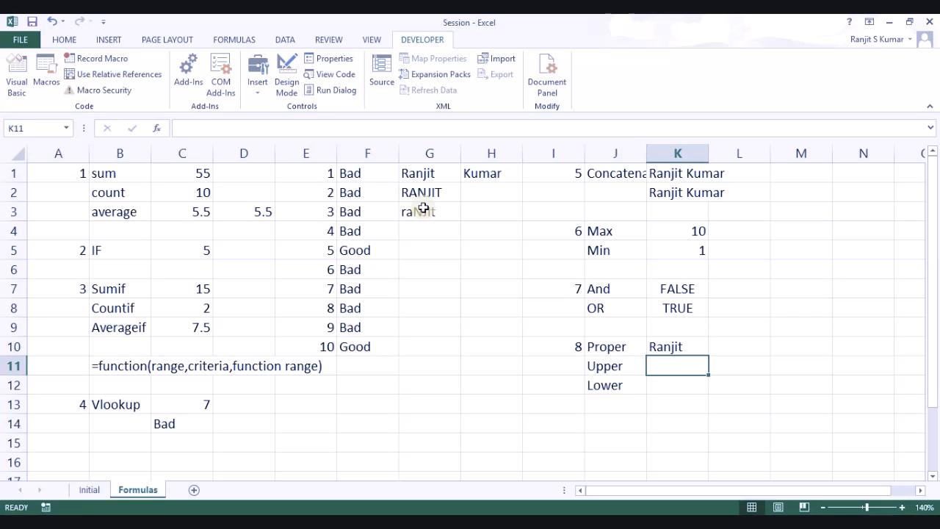
Step: Enter =UPPER(G3) in K11 and =LOWER(G3) in K12
{"action": "type", "text": "=upp"}
{"action": "key", "text": "Tab"}
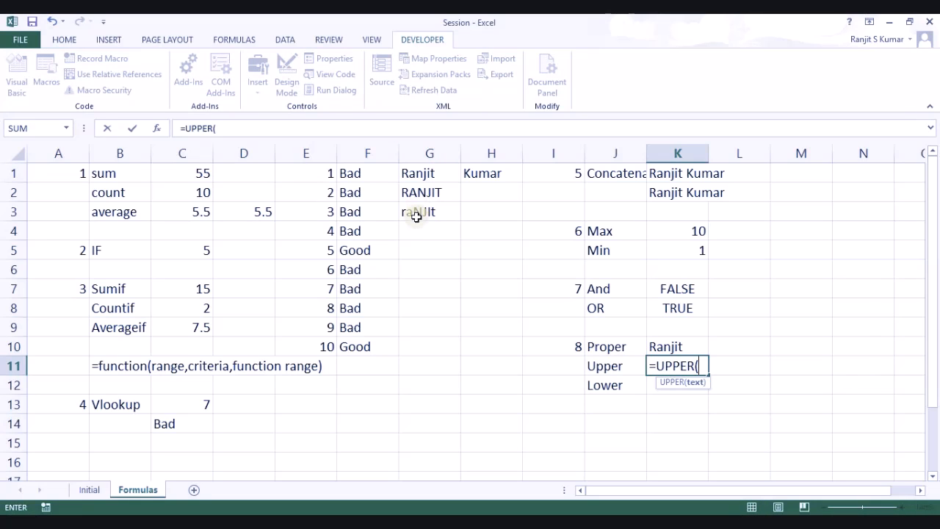
{"action": "left_click", "coordinate": [418, 215]}
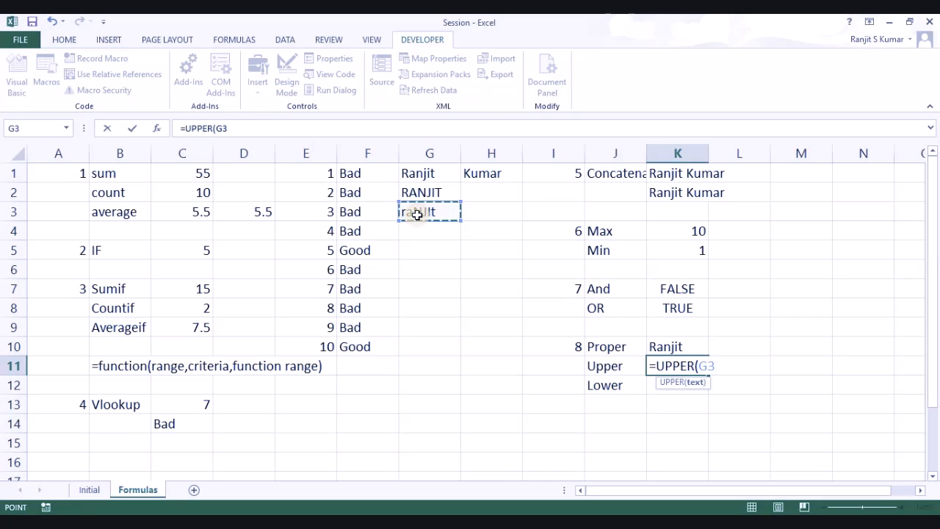
{"action": "key", "text": "Return"}
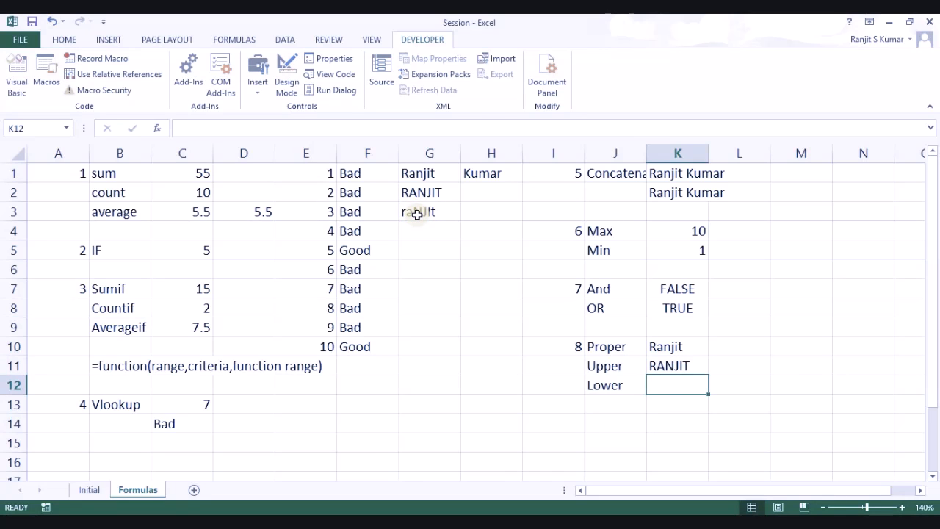
{"action": "type", "text": "=lowe"}
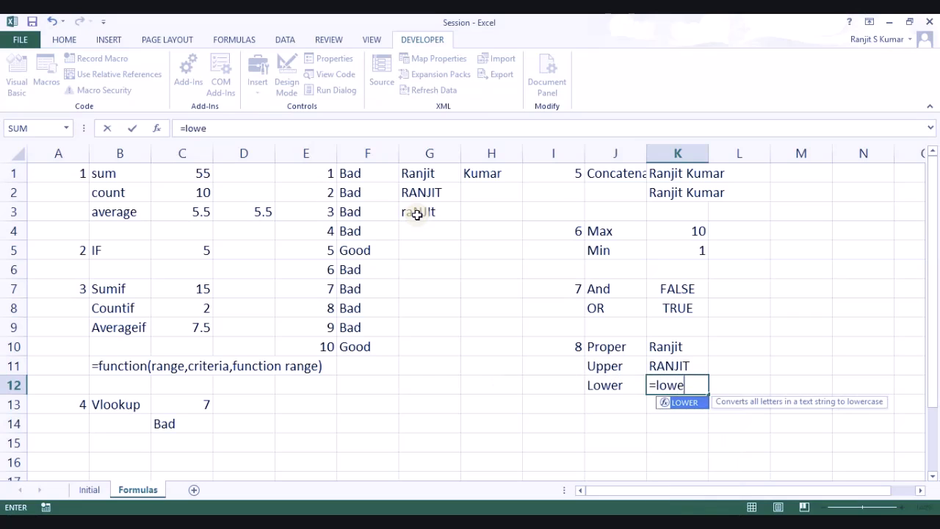
{"action": "key", "text": "Tab"}
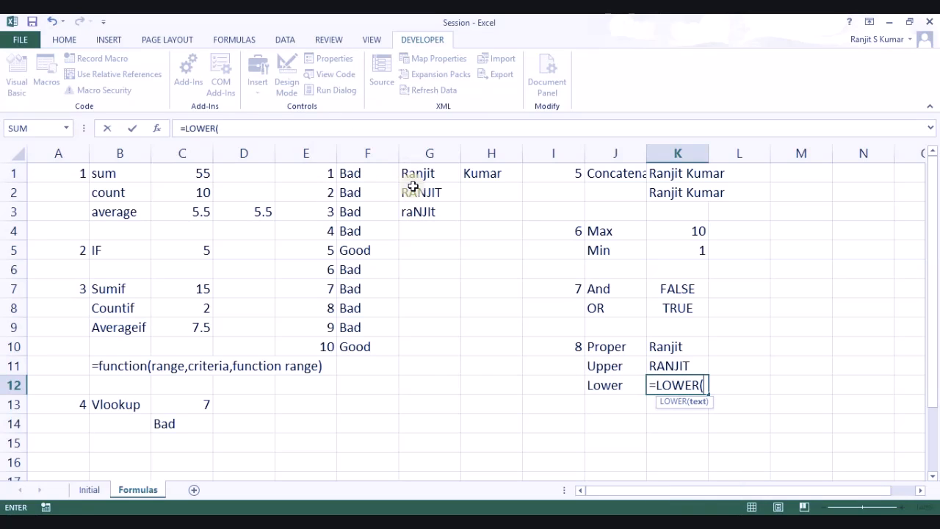
{"action": "left_click", "coordinate": [416, 212]}
{"action": "type", "text": ")"}
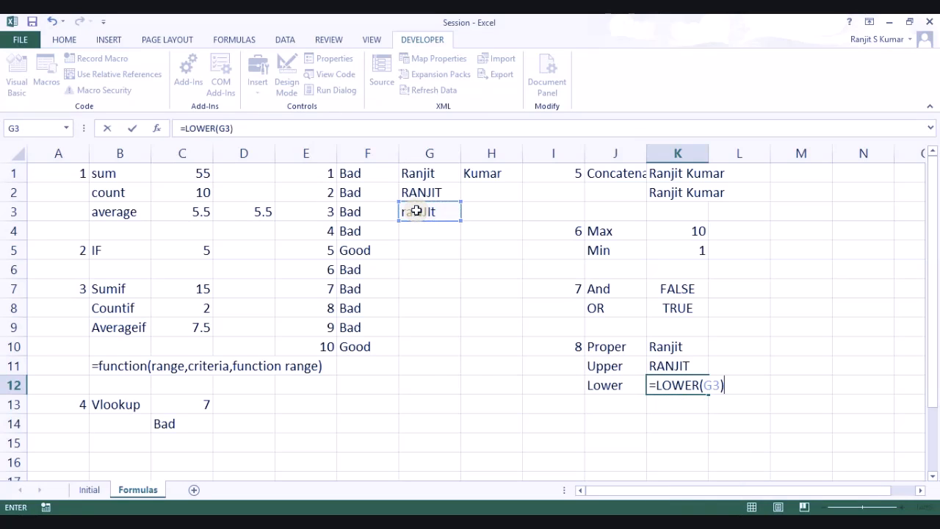
{"action": "key", "text": "Return"}
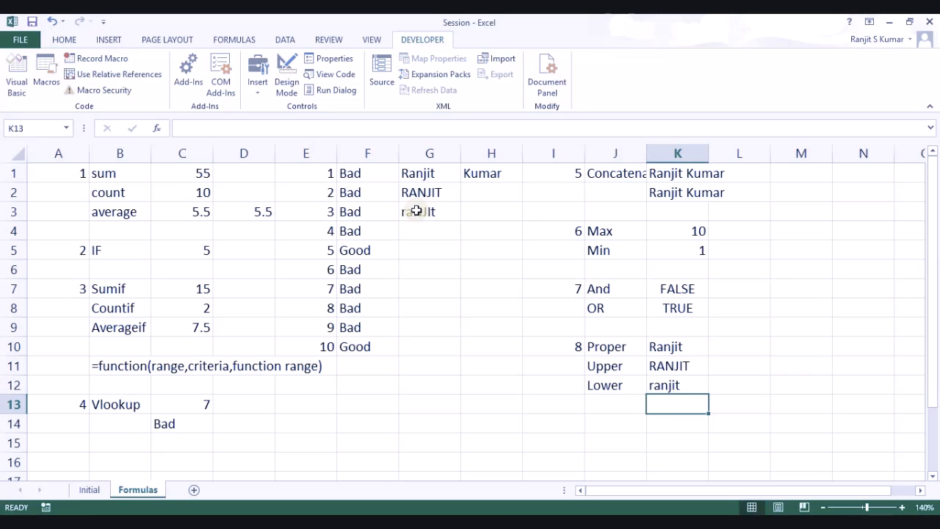
{"action": "key", "text": "Left"}
{"action": "key", "text": "Left"}
{"action": "key", "text": "Down"}
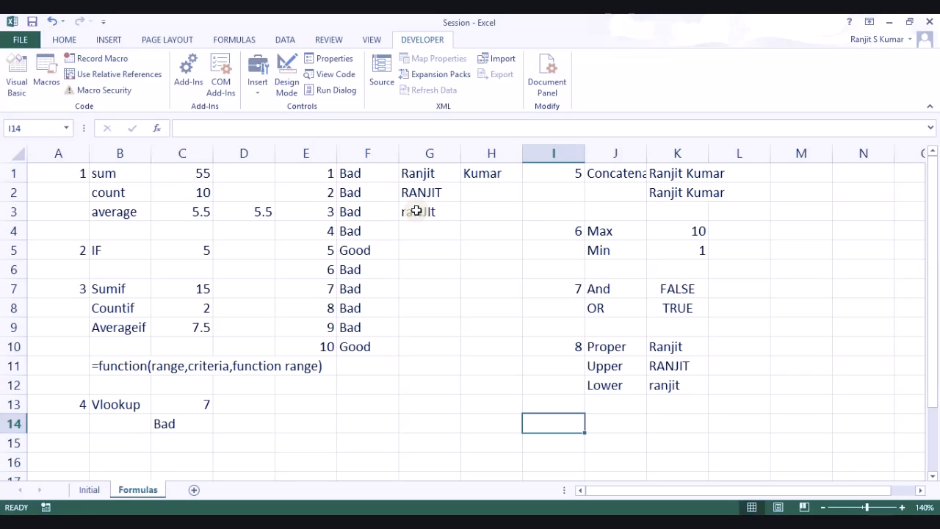
Step: Enter item number 9 in I14 with labels Left in J14 and Right in J15
{"action": "type", "text": "9"}
{"action": "key", "text": "Right"}
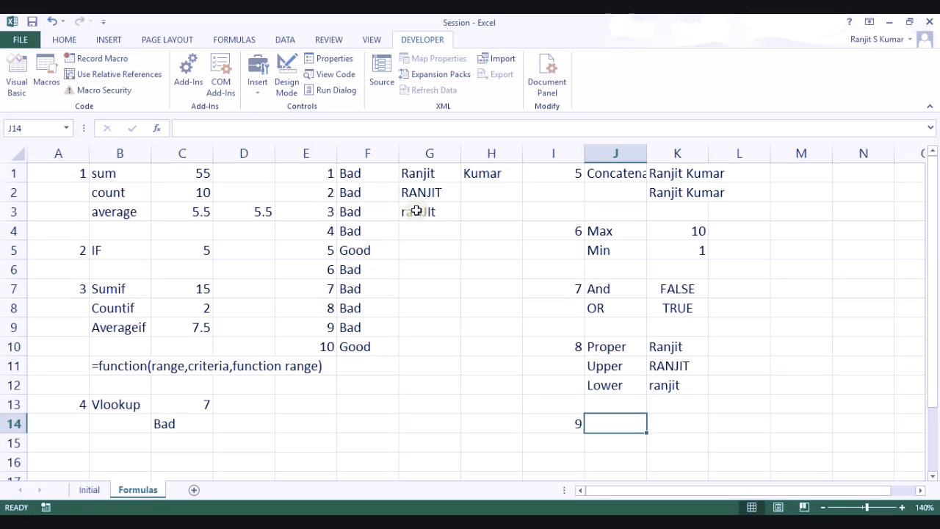
{"action": "type", "text": "Left"}
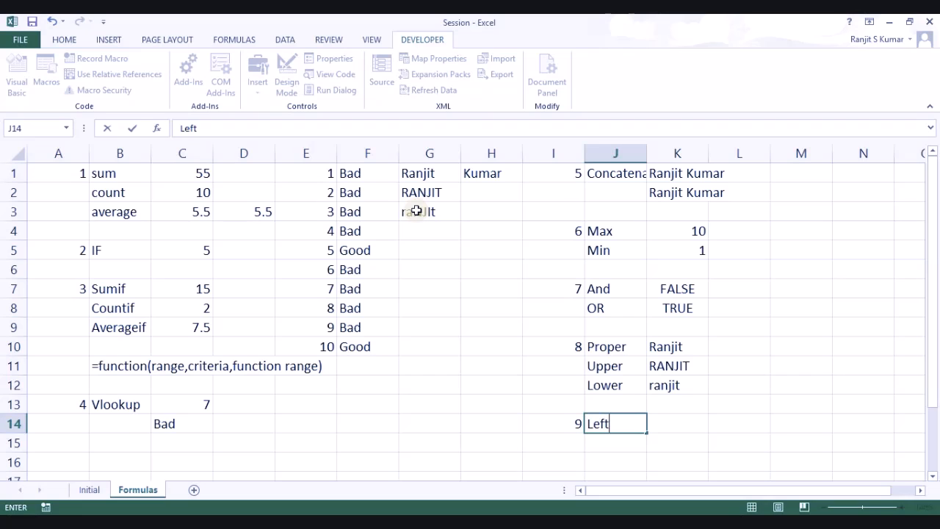
{"action": "key", "text": "Return"}
{"action": "type", "text": "Right"}
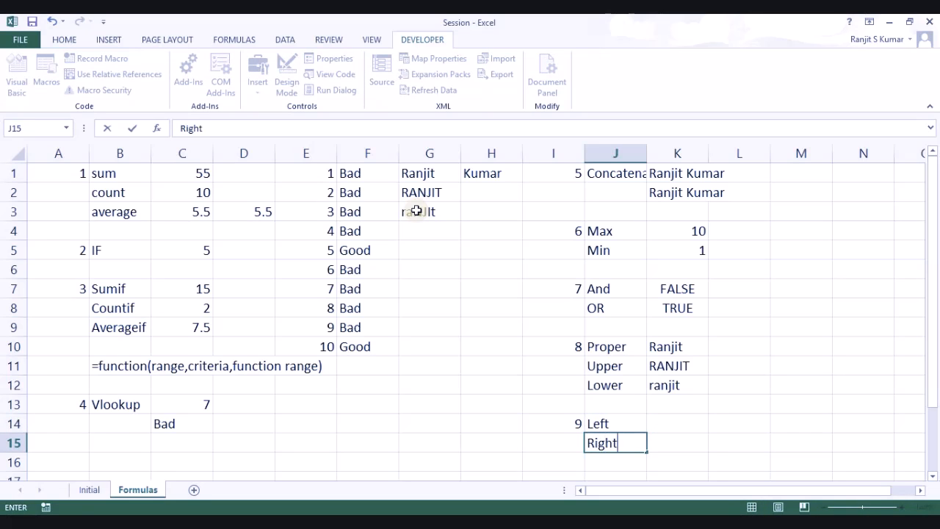
{"action": "key", "text": "Return"}
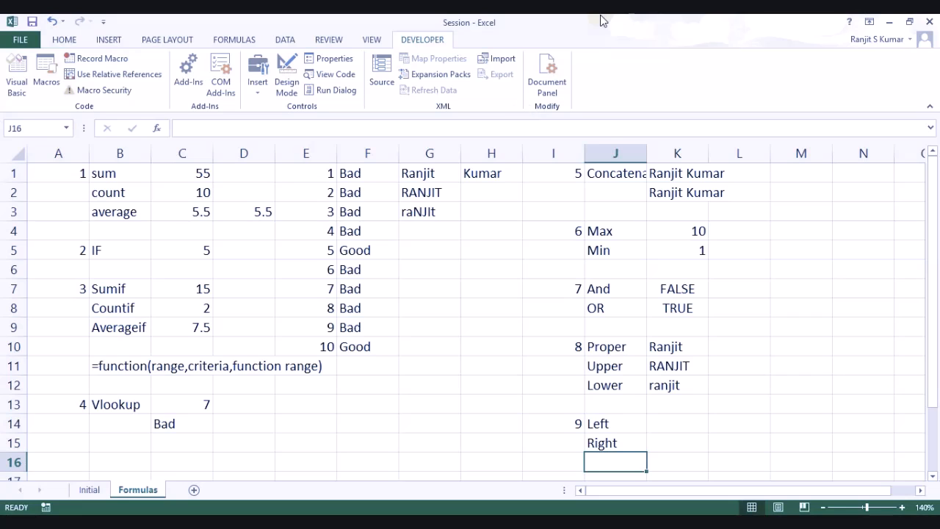
{"action": "left_click", "coordinate": [676, 196]}
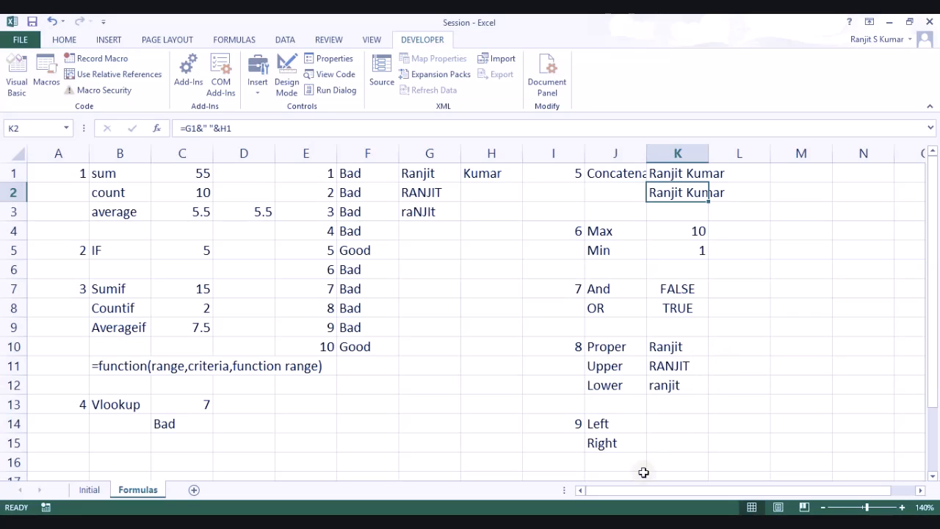
{"action": "left_click", "coordinate": [673, 420]}
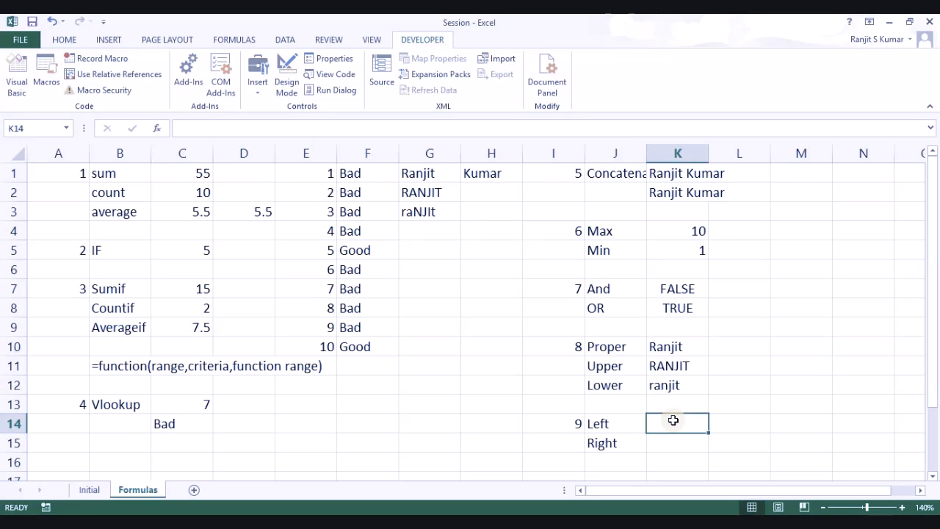
Step: Enter =LEFT(K2,6) in K14 to extract the first six characters of the full name
{"action": "type", "text": "="}
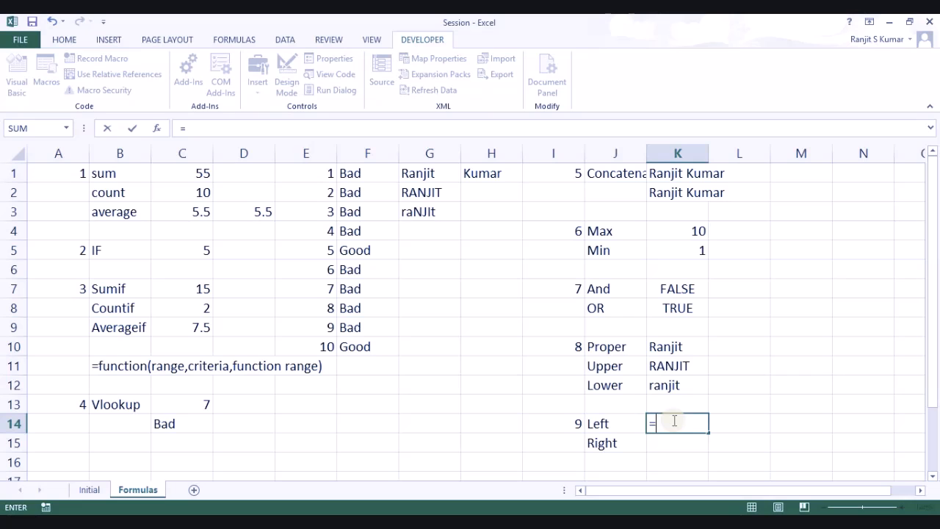
{"action": "type", "text": "left"}
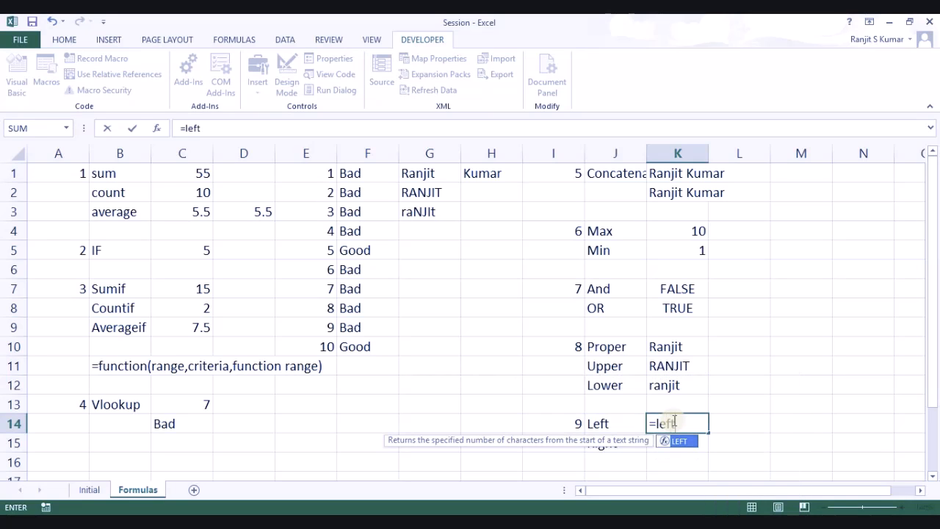
{"action": "key", "text": "Tab"}
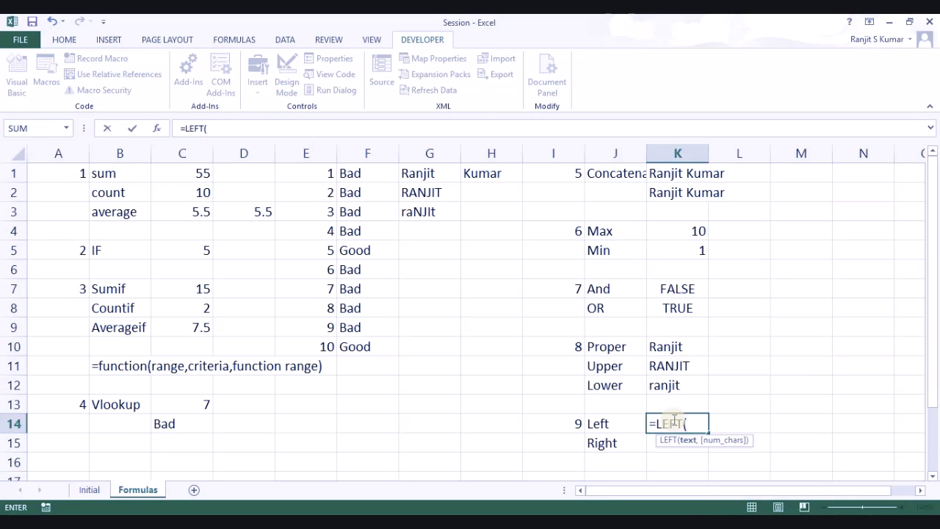
{"action": "scroll", "coordinate": [674, 420], "scroll_direction": "down", "scroll_amount": 3}
{"action": "left_click", "coordinate": [673, 422]}
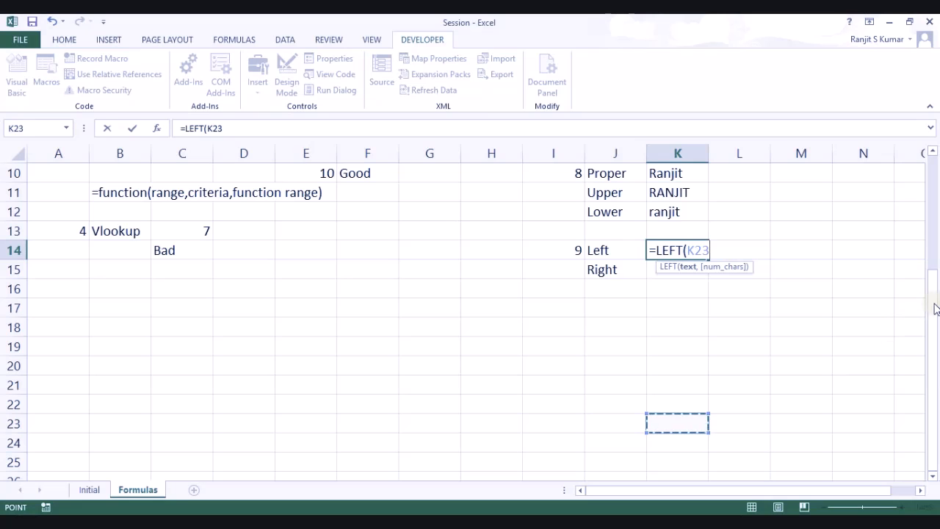
{"action": "left_click_drag", "start_coordinate": [936, 309], "coordinate": [932, 169]}
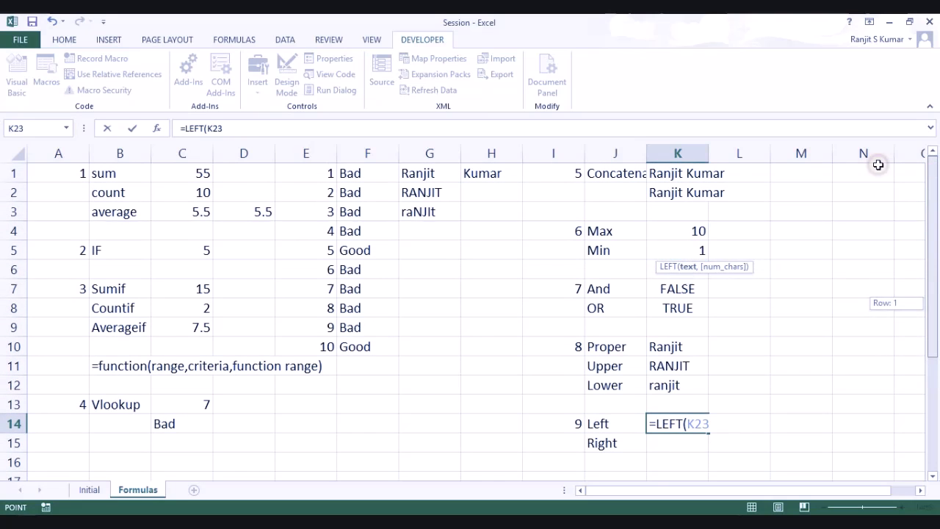
{"action": "left_click", "coordinate": [664, 188]}
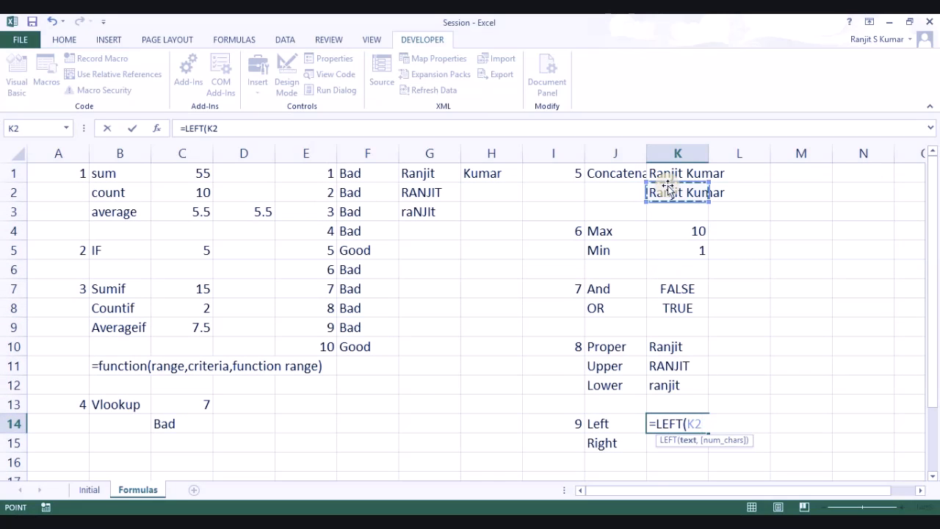
{"action": "type", "text": ","}
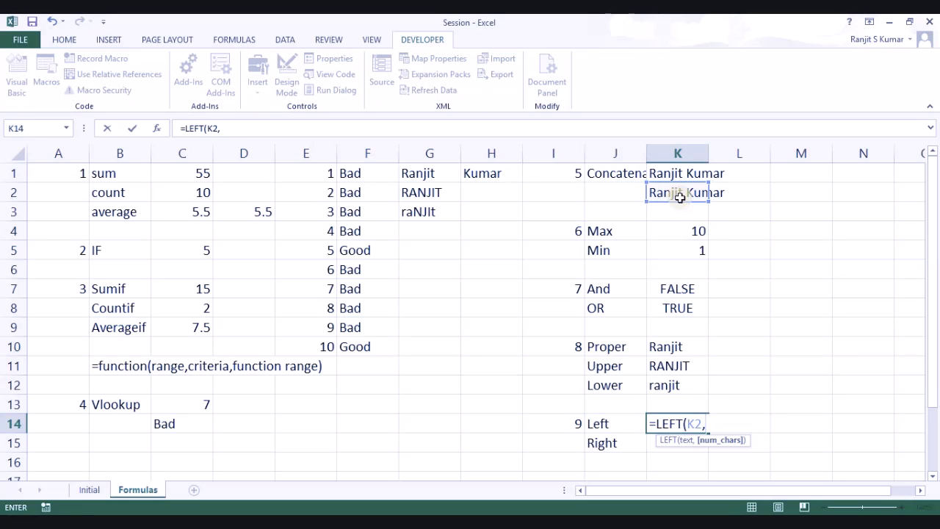
{"action": "type", "text": "6)"}
{"action": "key", "text": "Return"}
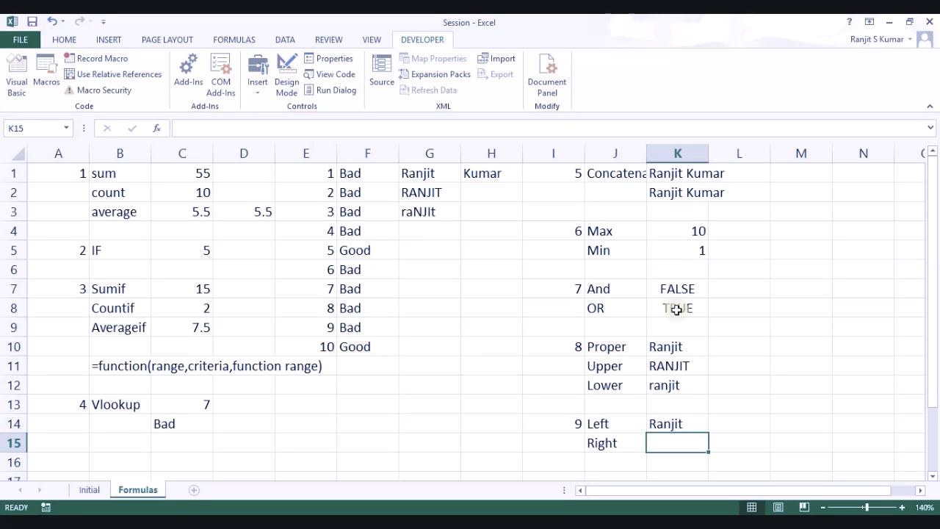
{"action": "left_click", "coordinate": [679, 422]}
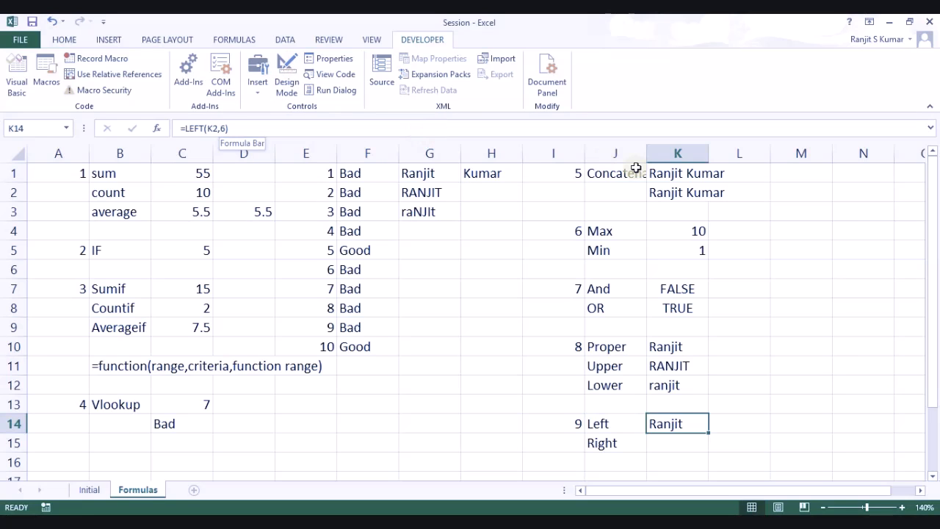
{"action": "key", "text": "Right"}
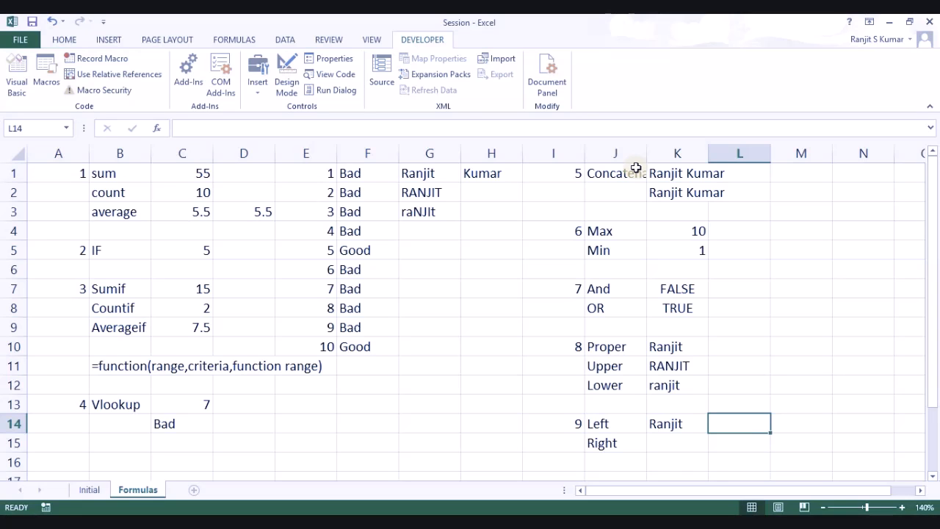
Step: Enter =FIND(" ",K2) in L14 to locate the space in the name at position 7
{"action": "type", "text": "=find"}
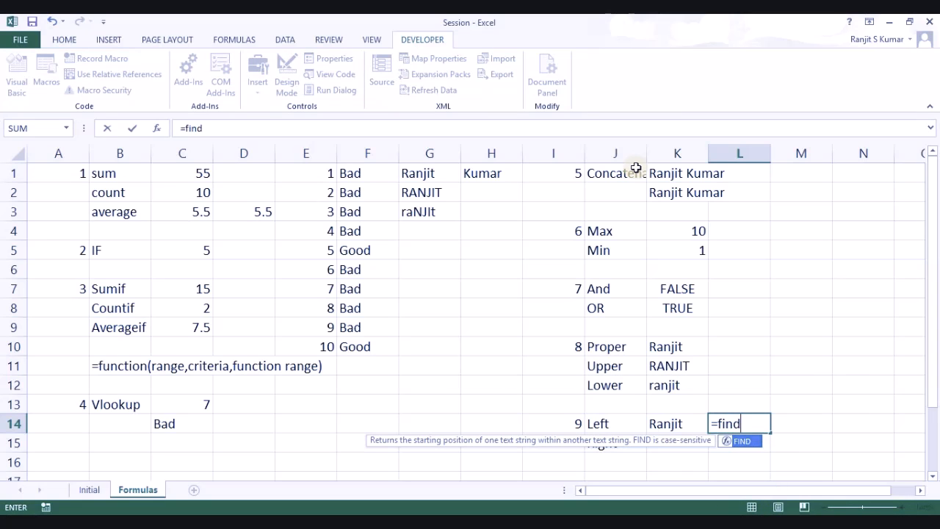
{"action": "key", "text": "Tab"}
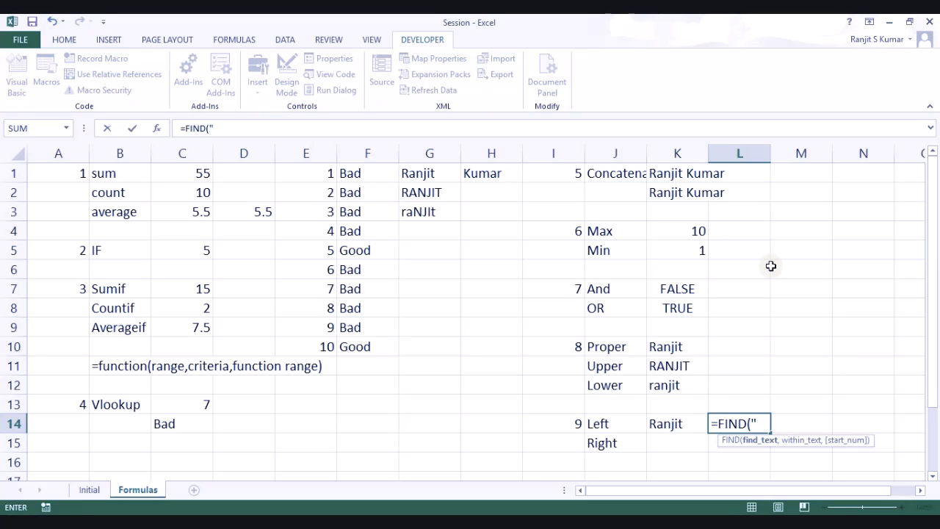
{"action": "type", "text": "\","}
{"action": "left_click", "coordinate": [664, 189]}
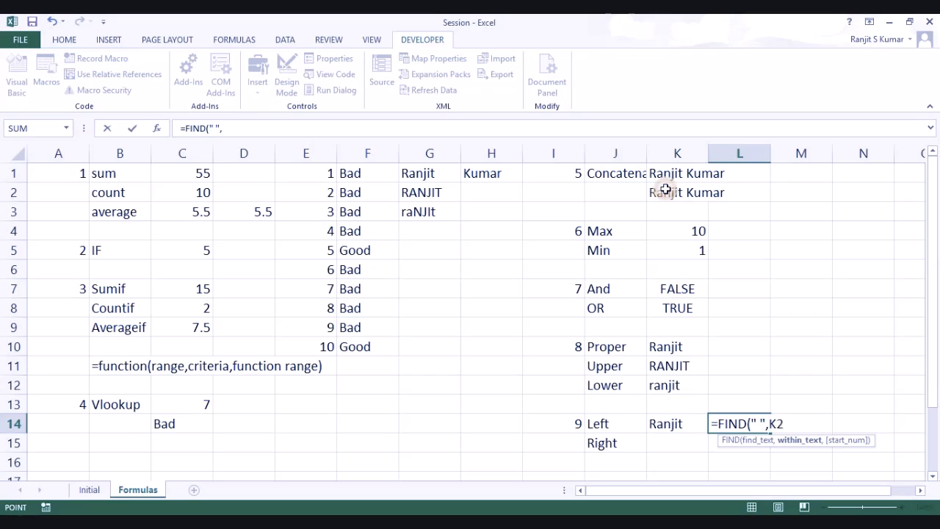
{"action": "type", "text": ")"}
{"action": "key", "text": "Return"}
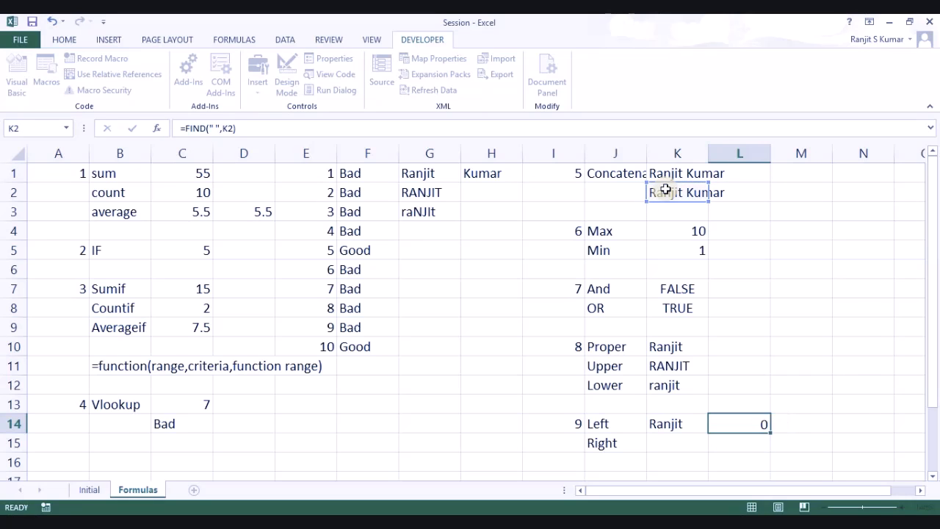
Step: Change the character count in K14's LEFT formula from 6 to 7
{"action": "left_click", "coordinate": [678, 422]}
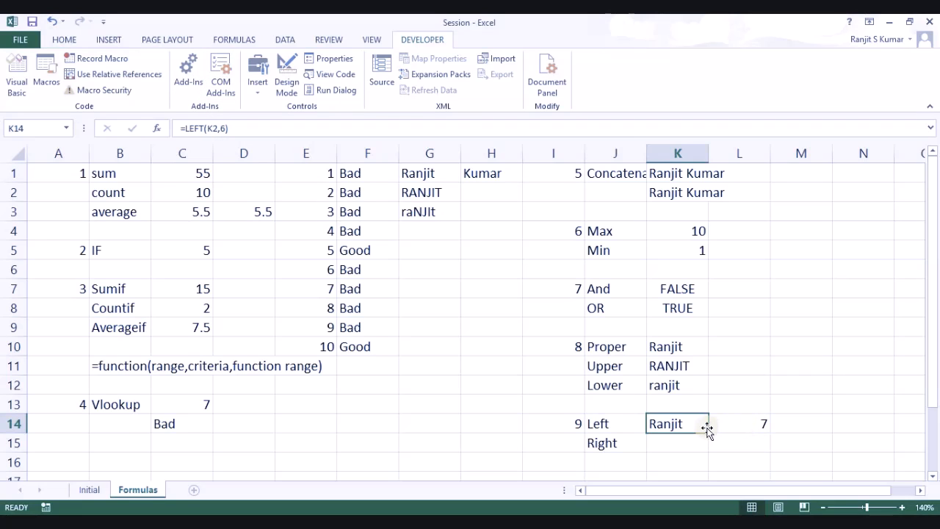
{"action": "left_click", "coordinate": [224, 126]}
{"action": "key", "text": "BackSpace"}
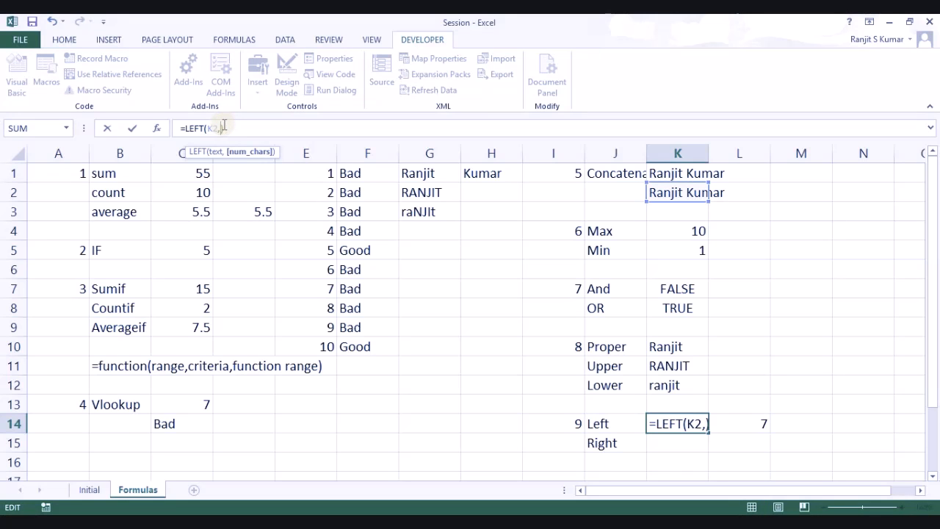
{"action": "type", "text": "7"}
{"action": "key", "text": "Return"}
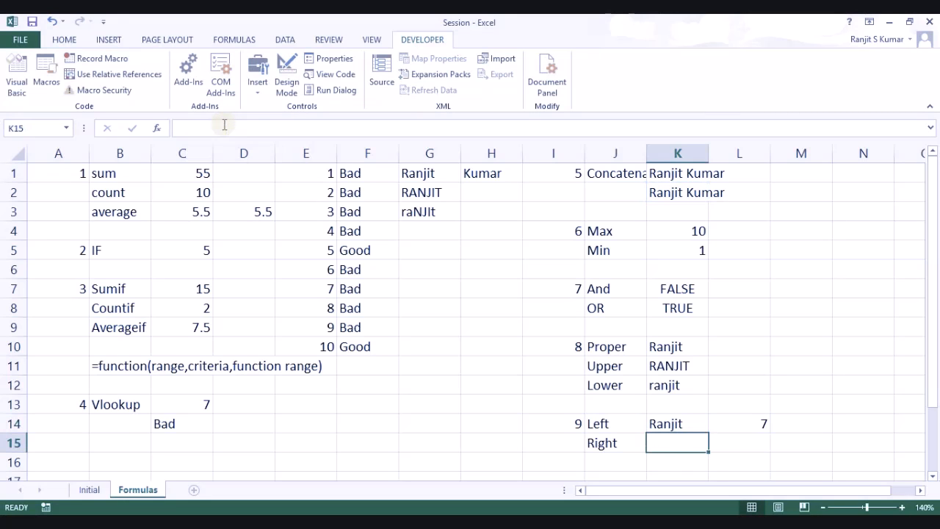
Step: Make K14 read =LEFT(K2,FIND(" ",K2)) and clear the helper value in L14
{"action": "left_click", "coordinate": [689, 424]}
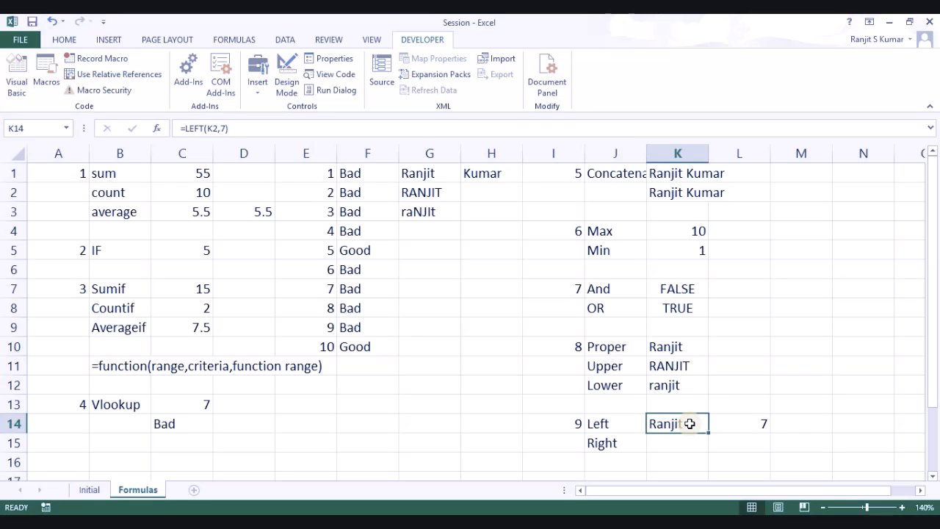
{"action": "left_click", "coordinate": [222, 127]}
{"action": "key", "text": "BackSpace"}
{"action": "key", "text": "BackSpace"}
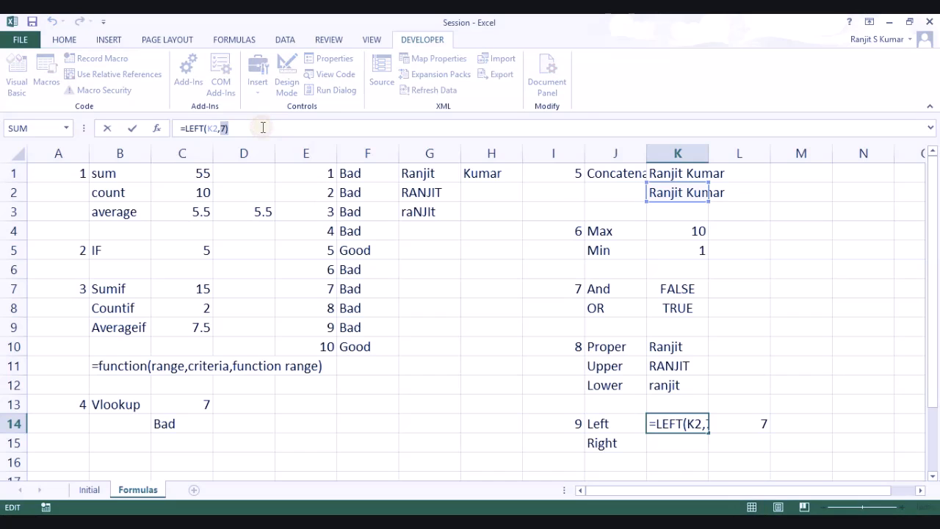
{"action": "type", "text": "find("}
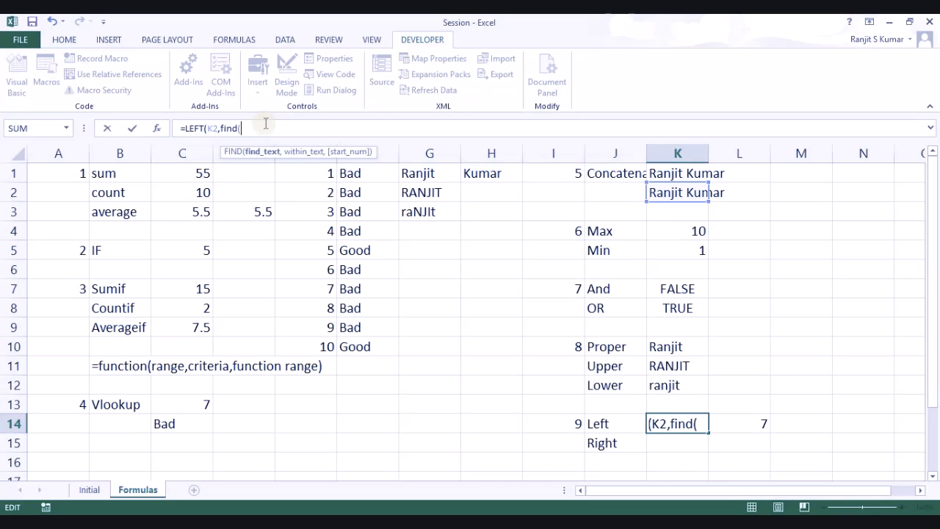
{"action": "type", "text": "\" \","}
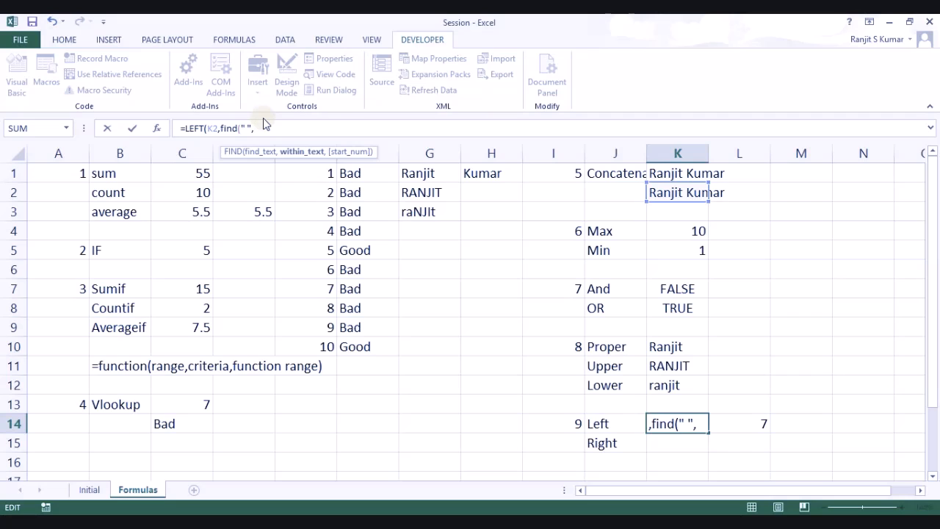
{"action": "left_click", "coordinate": [656, 188]}
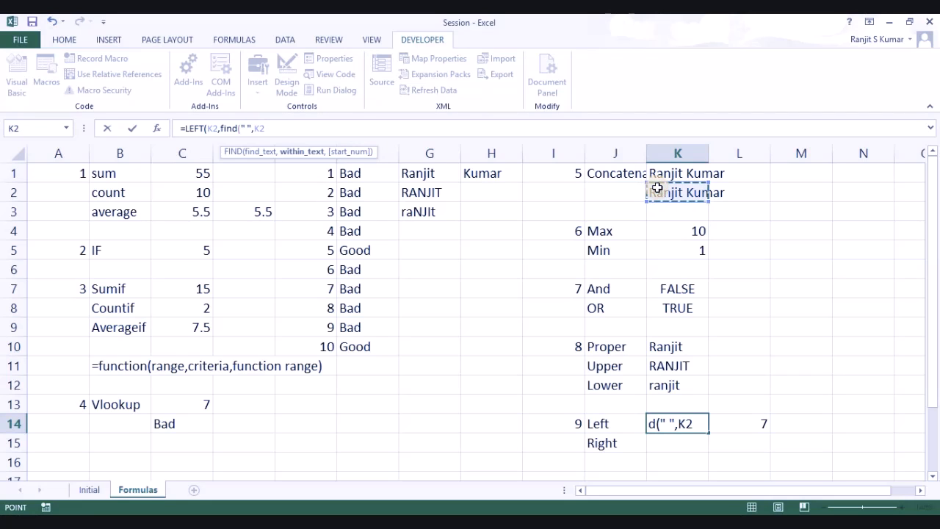
{"action": "type", "text": ")"}
{"action": "key", "text": "Return"}
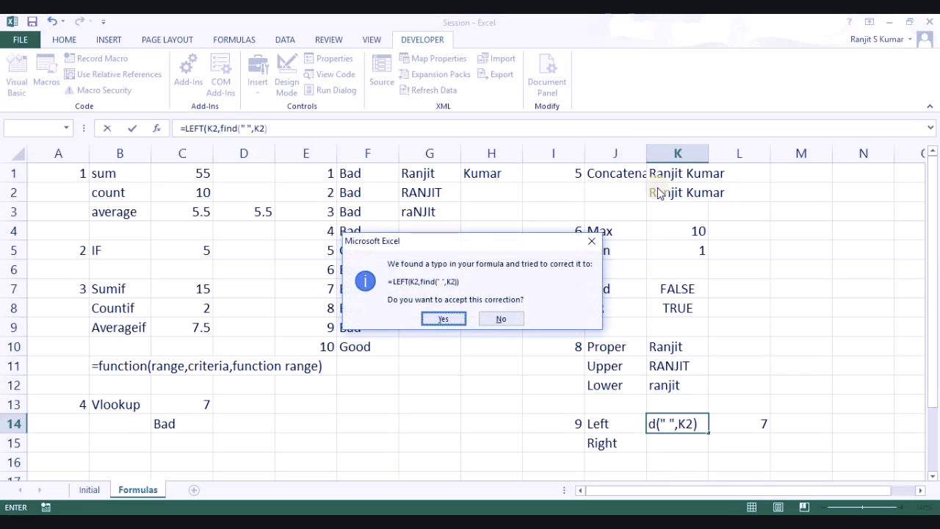
{"action": "key", "text": "Return"}
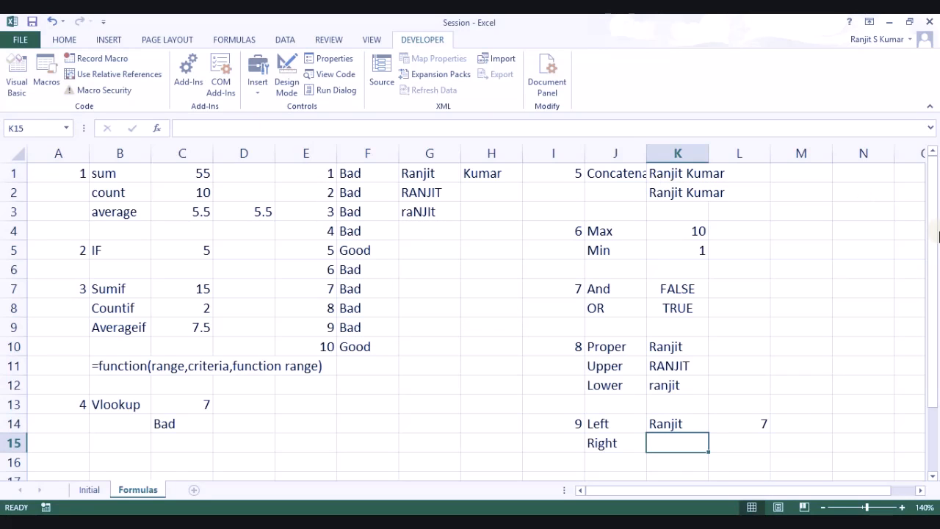
{"action": "left_click", "coordinate": [752, 425]}
{"action": "key", "text": "Delete"}
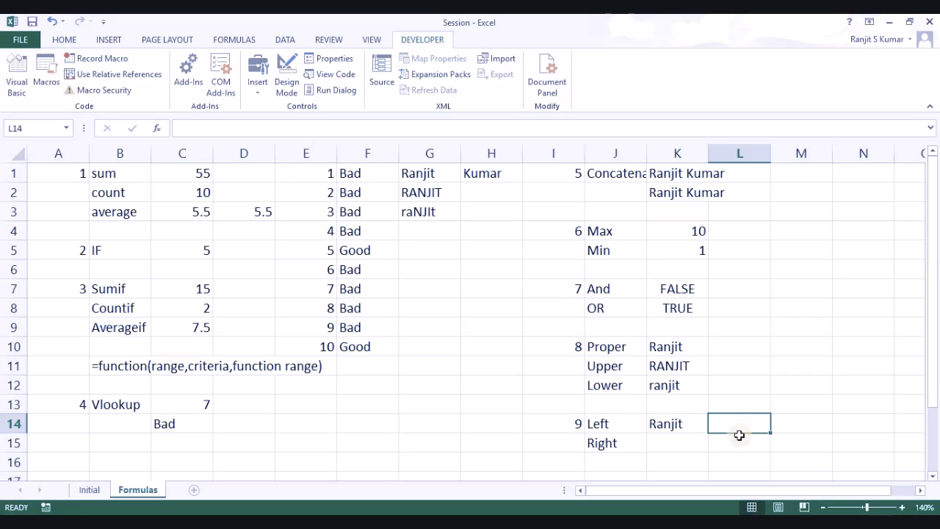
{"action": "left_click", "coordinate": [674, 437]}
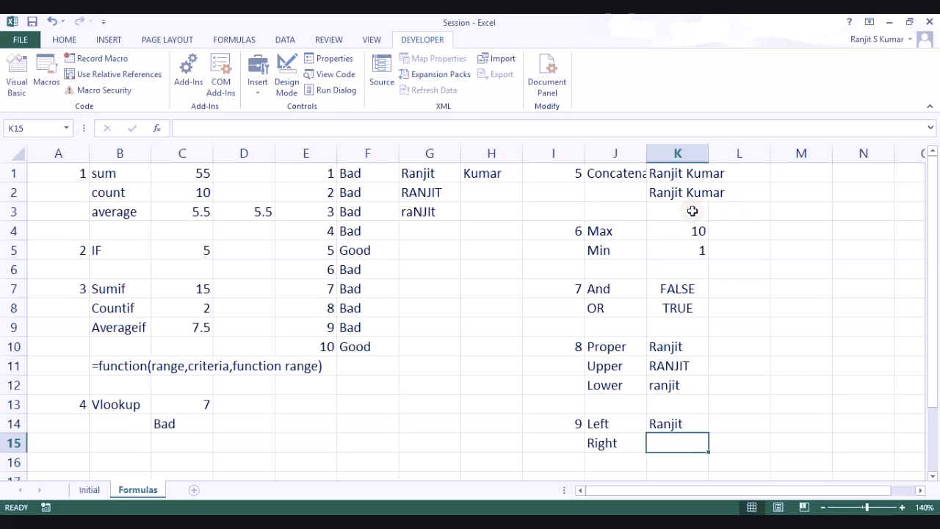
{"action": "type", "text": "="}
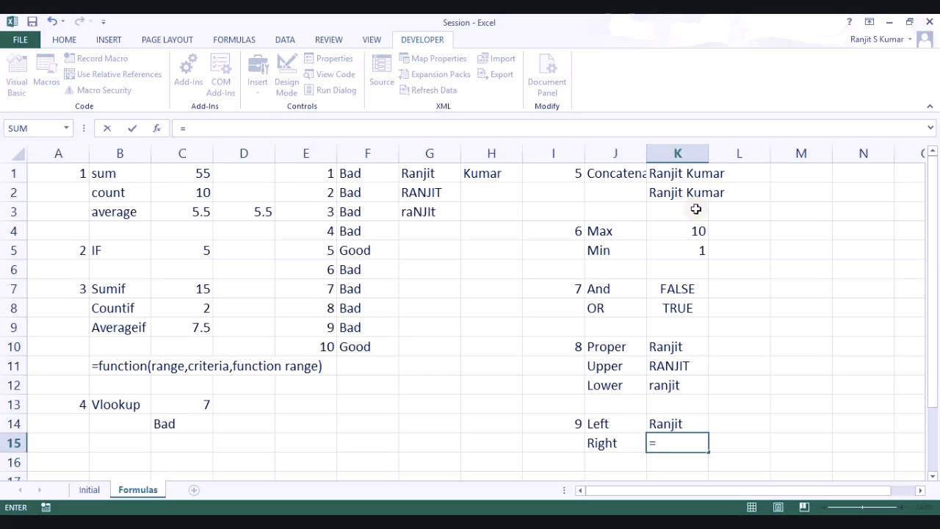
{"action": "type", "text": "riq"}
{"action": "key", "text": "BackSpace"}
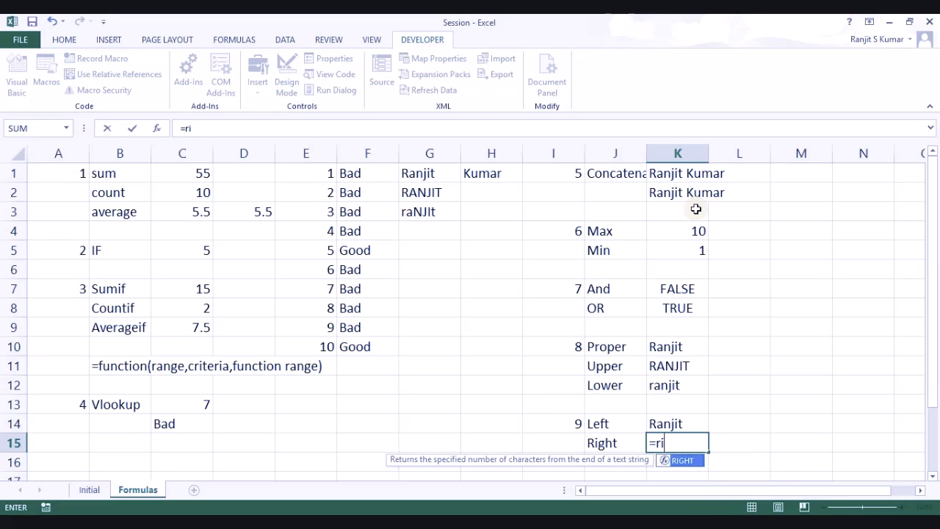
{"action": "key", "text": "Tab"}
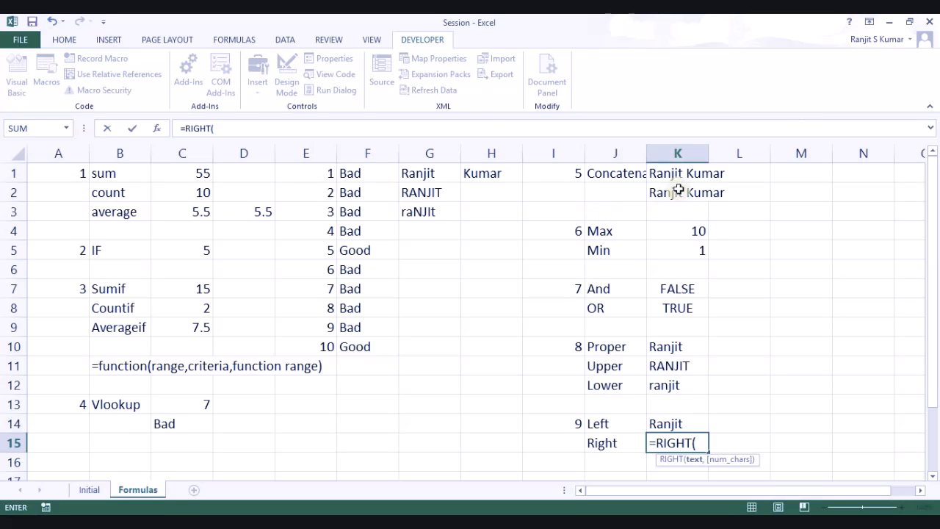
{"action": "left_click", "coordinate": [685, 191]}
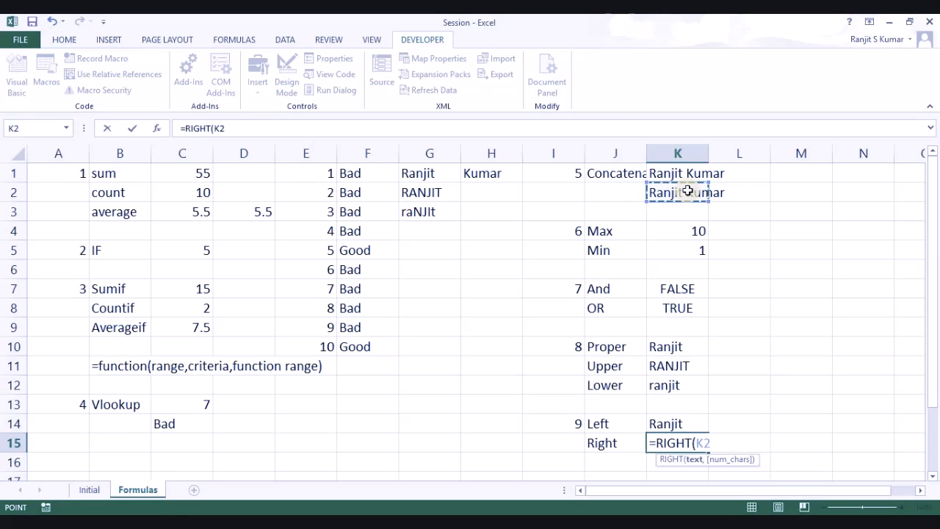
{"action": "type", "text": ","}
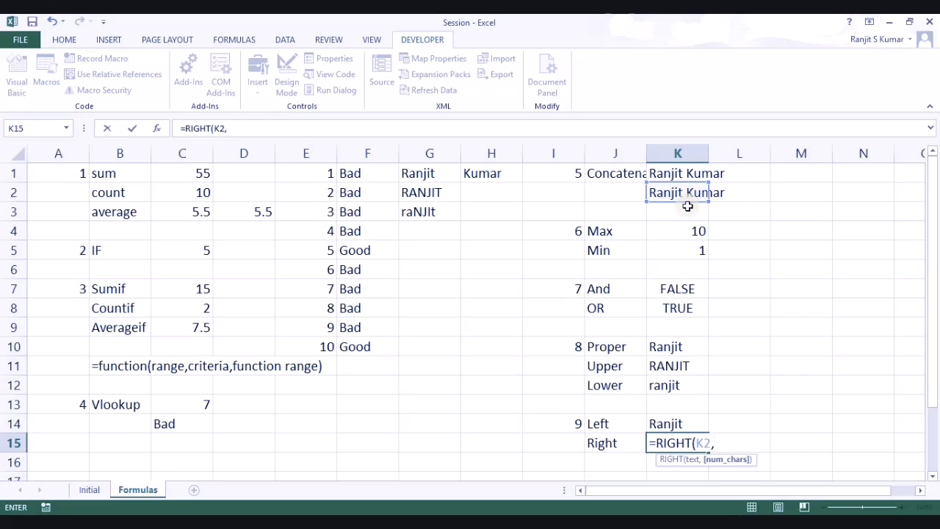
{"action": "type", "text": "5)"}
{"action": "key", "text": "Return"}
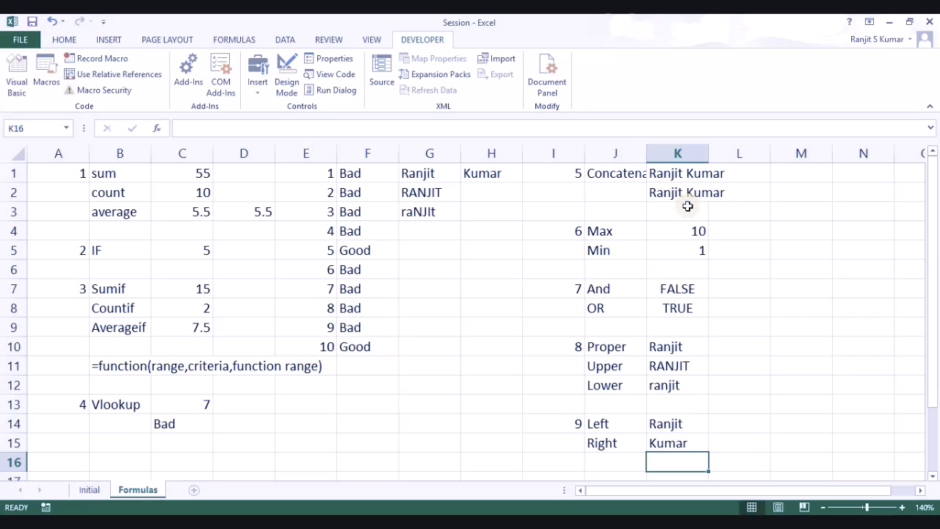
{"action": "key", "text": "Up"}
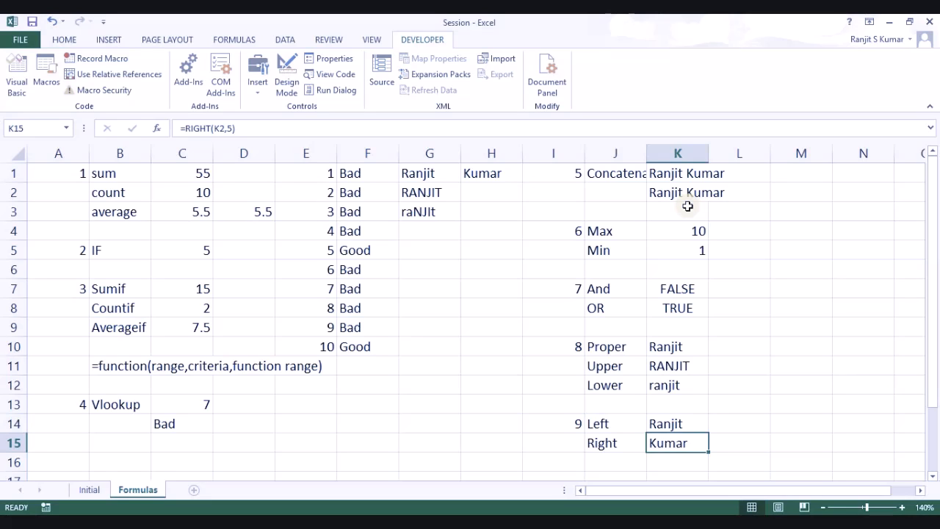
{"action": "key", "text": "Right"}
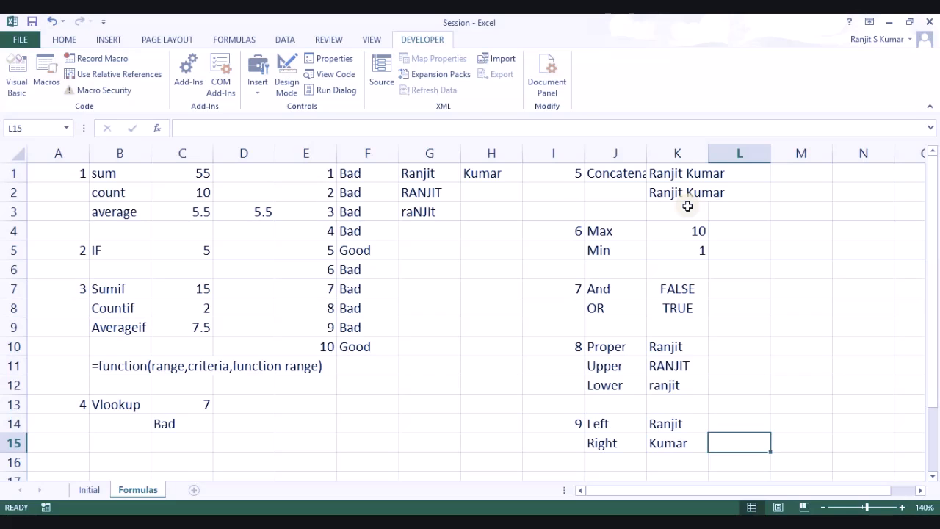
Step: Replace K15's count 5 with FIND(" ",K2), correcting the misspelled fin to FIND
{"action": "key", "text": "F2"}
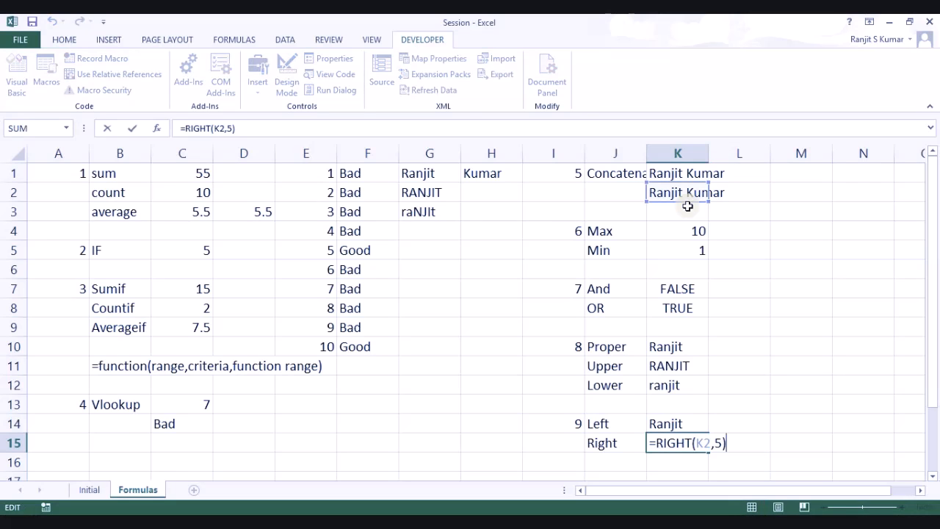
{"action": "key", "text": "Left"}
{"action": "key", "text": "BackSpace"}
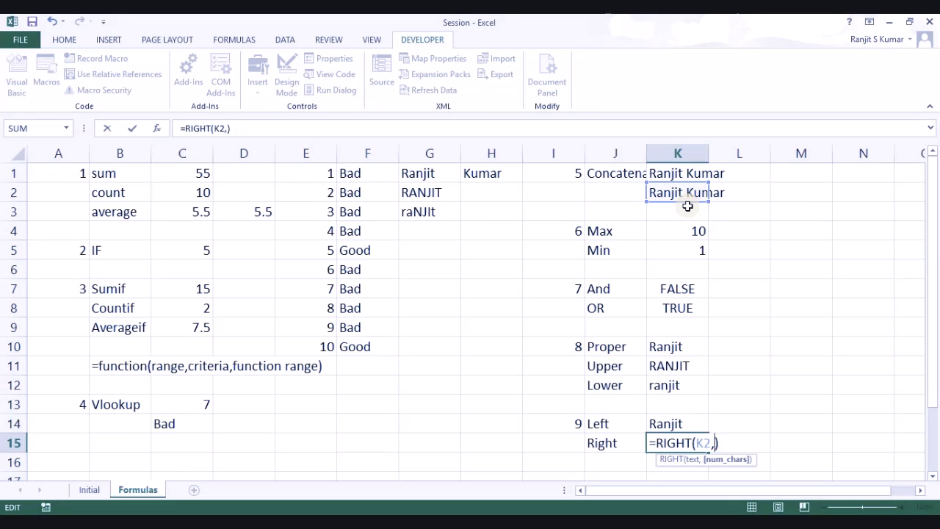
{"action": "type", "text": "fin("}
{"action": "type", "text": "\" \","}
{"action": "type", "text": "k2)"}
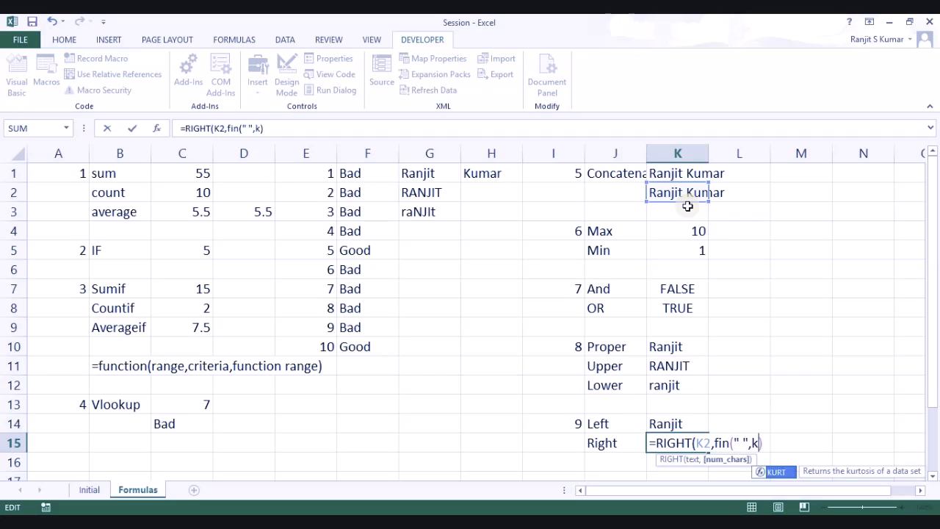
{"action": "type", "text": ")"}
{"action": "key", "text": "Return"}
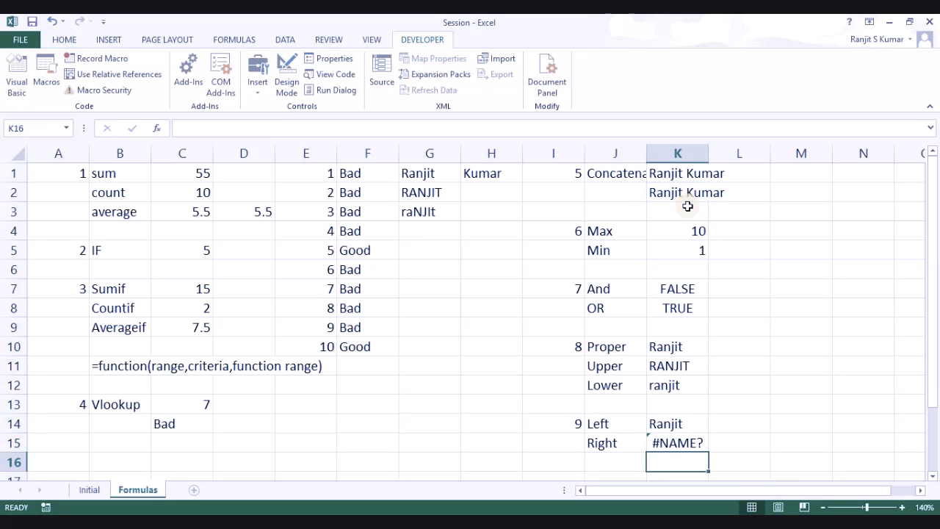
{"action": "key", "text": "Up"}
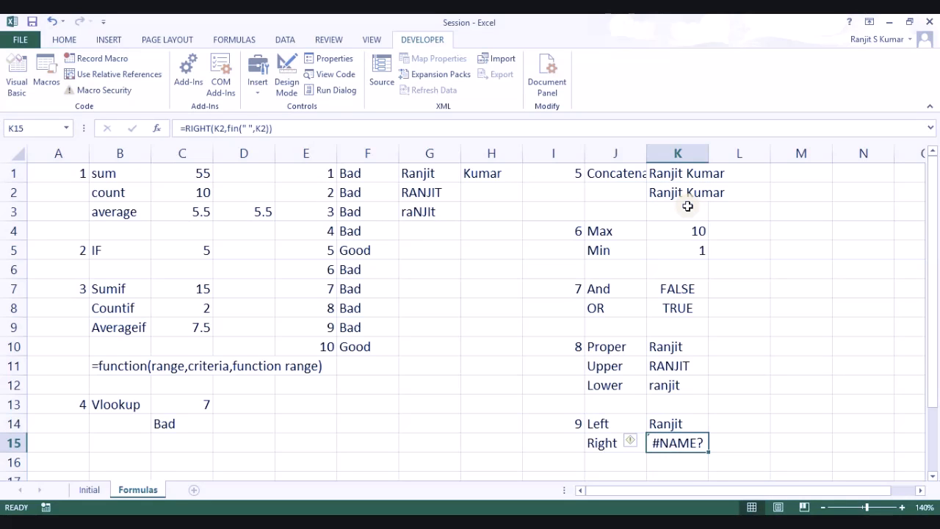
{"action": "left_click", "coordinate": [239, 126]}
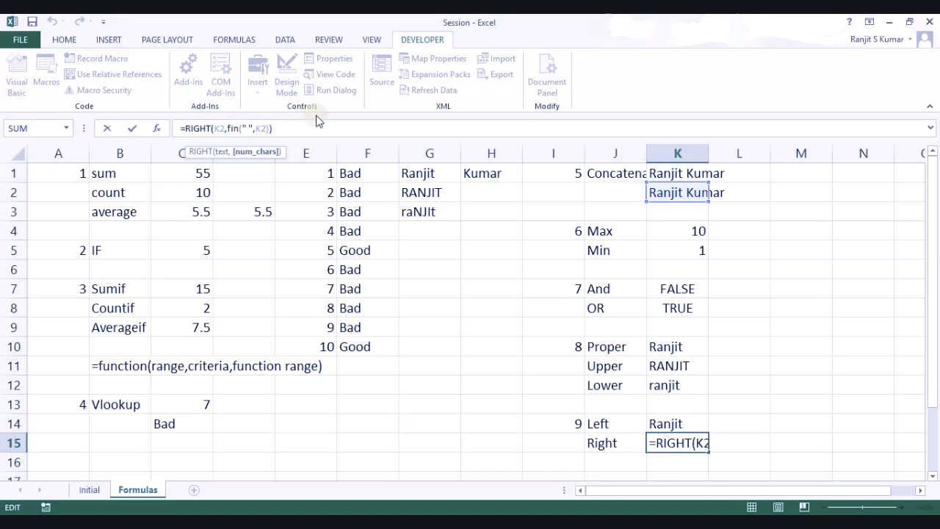
{"action": "type", "text": "d"}
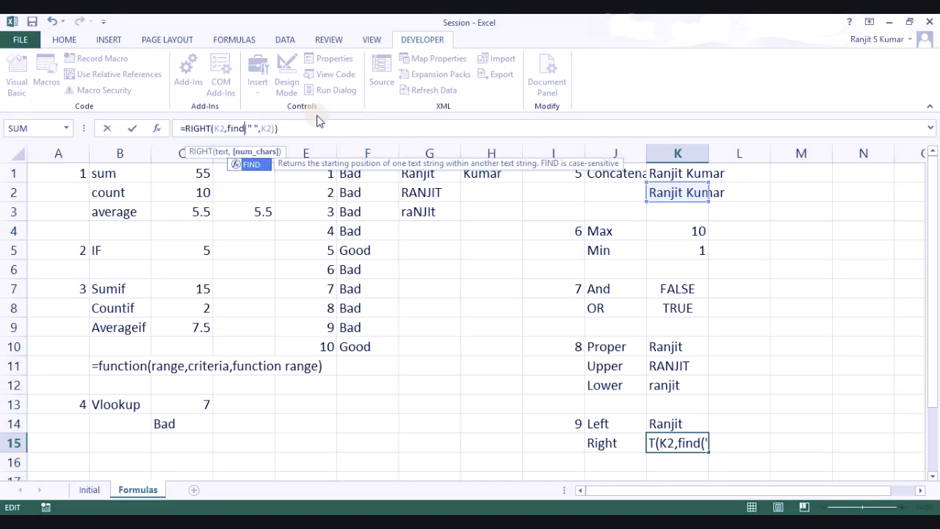
{"action": "key", "text": "Return"}
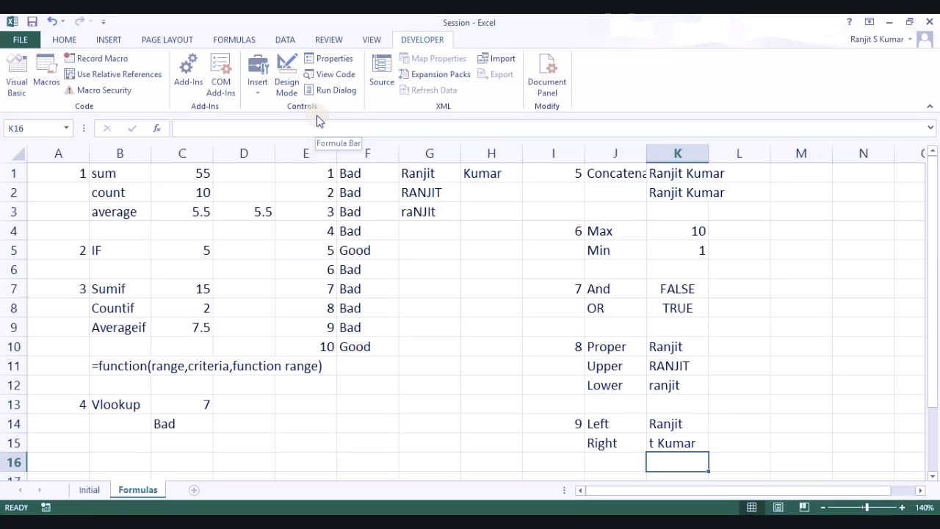
{"action": "key", "text": "Up"}
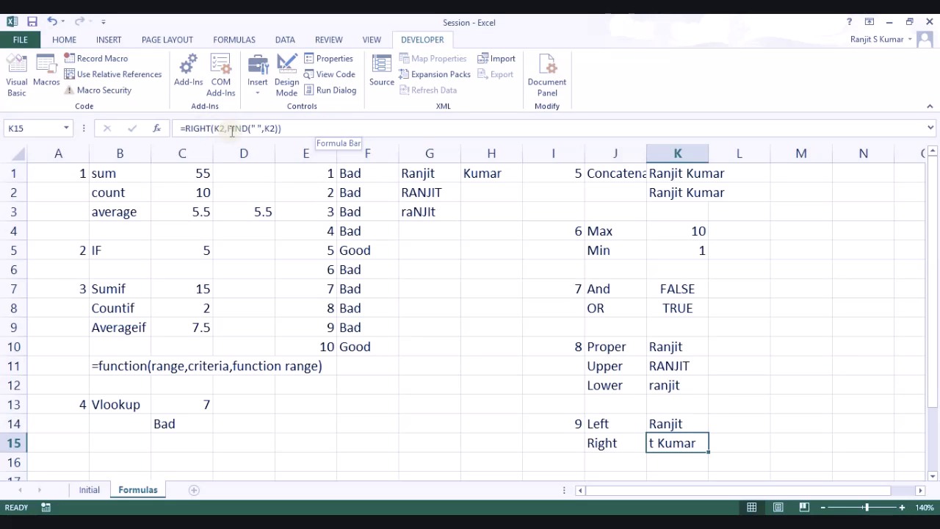
{"action": "left_click_drag", "start_coordinate": [227, 128], "coordinate": [278, 128]}
{"action": "type", "text": "5"}
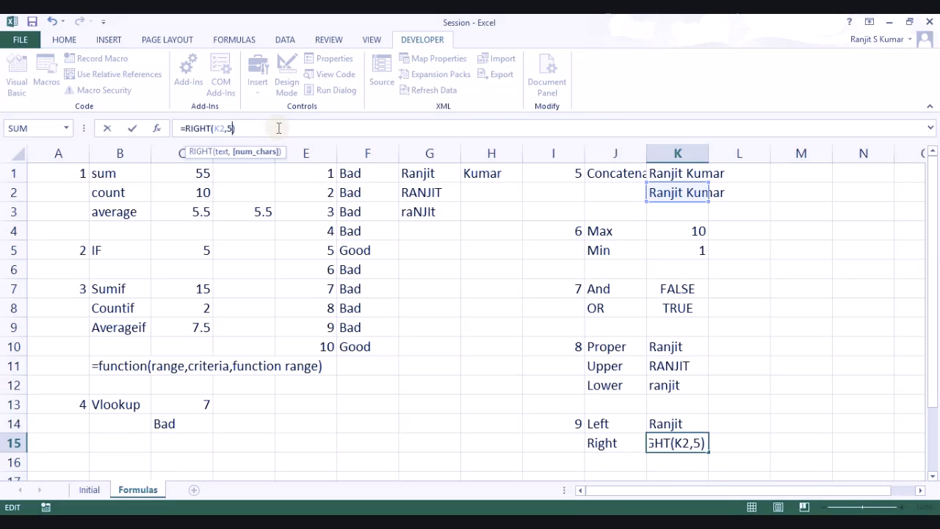
{"action": "key", "text": "Return"}
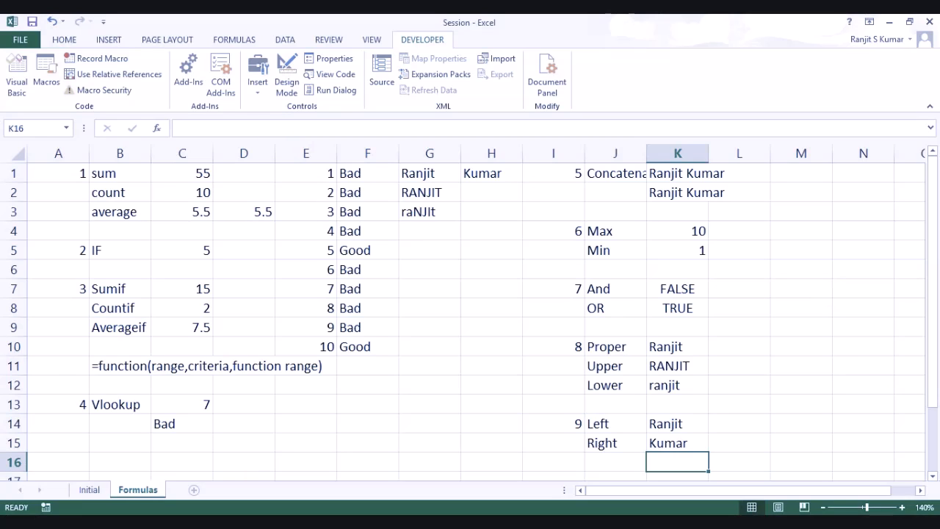
Step: Enter 10 in M1 and the labels Len, Trim, Ltrim and Rtrim in N1:N4
{"action": "left_click", "coordinate": [811, 174]}
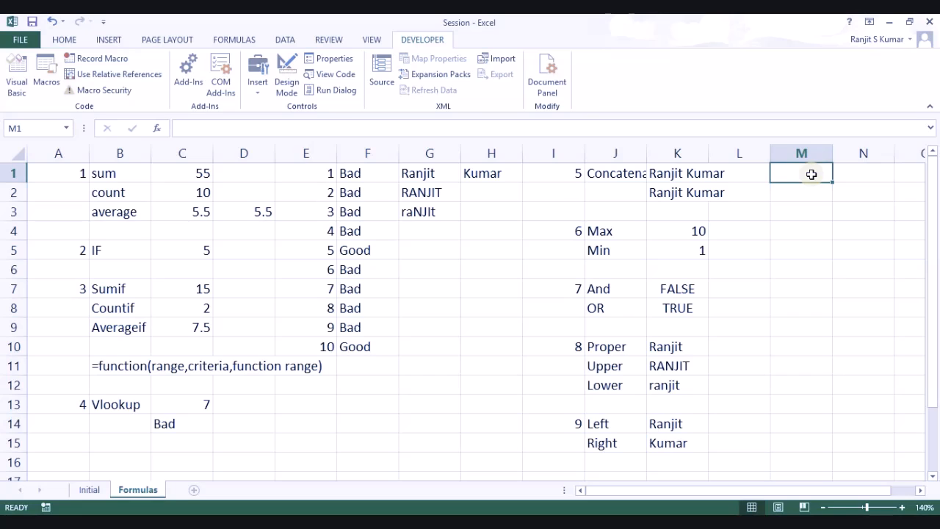
{"action": "type", "text": "10"}
{"action": "key", "text": "Tab"}
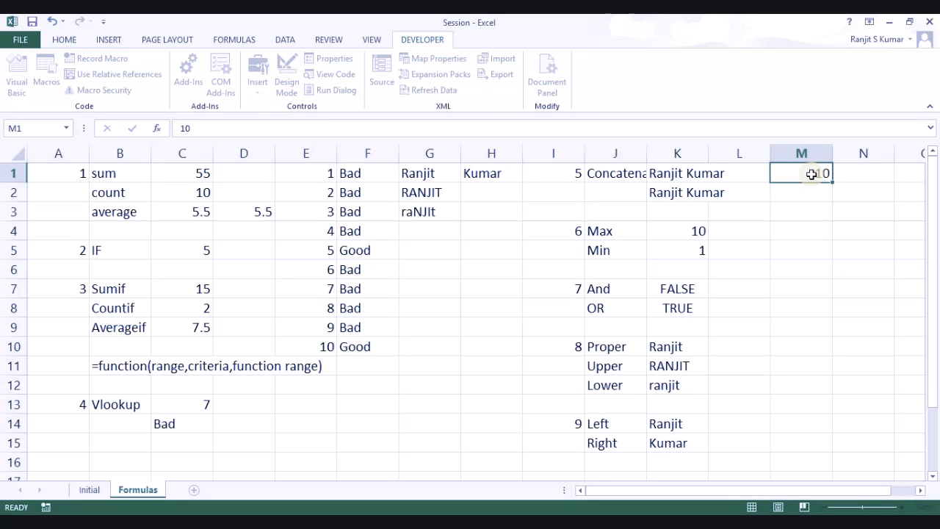
{"action": "type", "text": "L"}
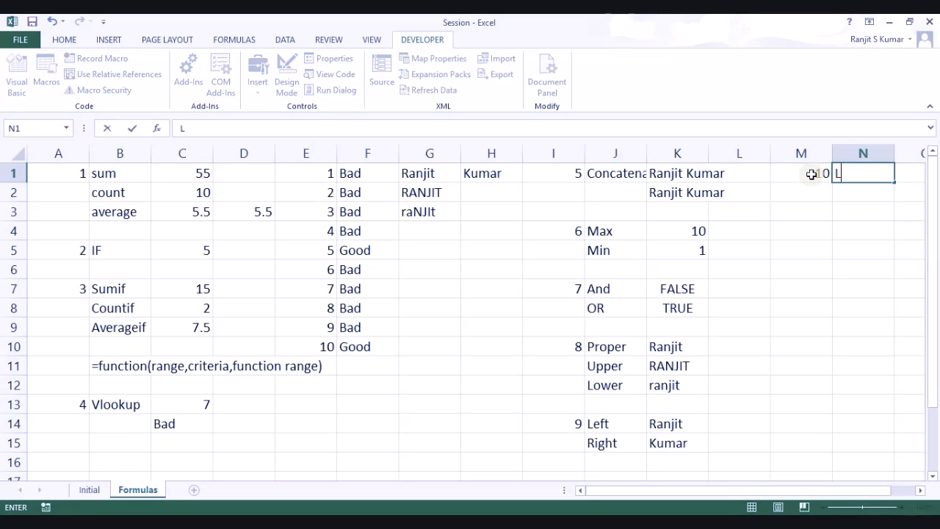
{"action": "type", "text": "en"}
{"action": "key", "text": "Return"}
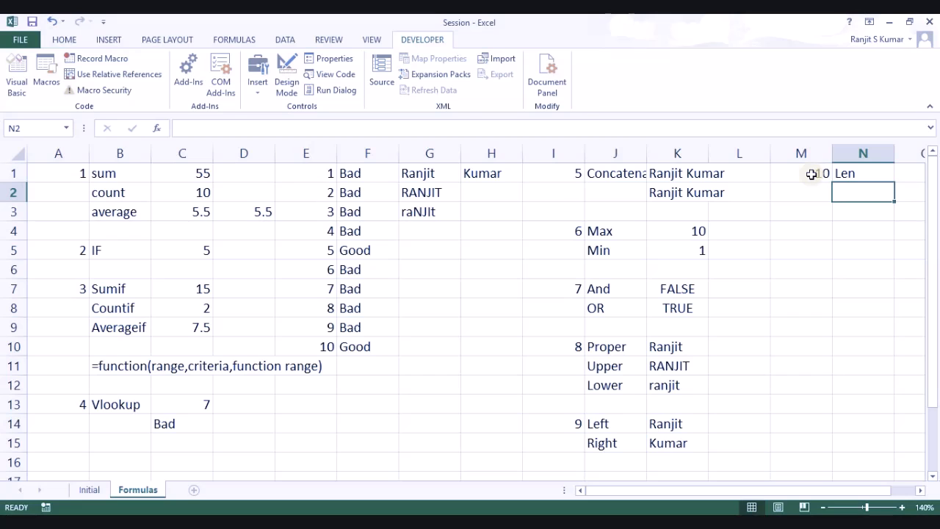
{"action": "type", "text": "T"}
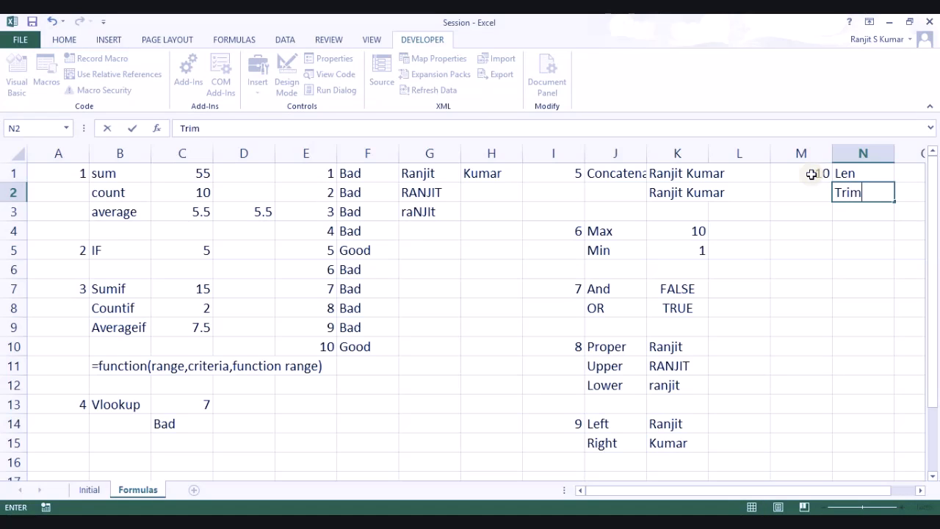
{"action": "type", "text": "rim"}
{"action": "key", "text": "Return"}
{"action": "type", "text": "Lt"}
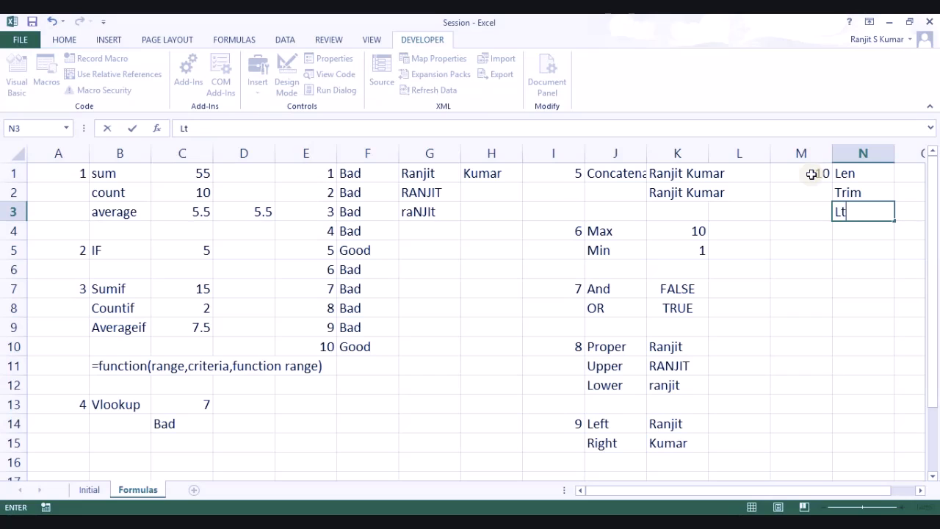
{"action": "type", "text": "rim"}
{"action": "key", "text": "Return"}
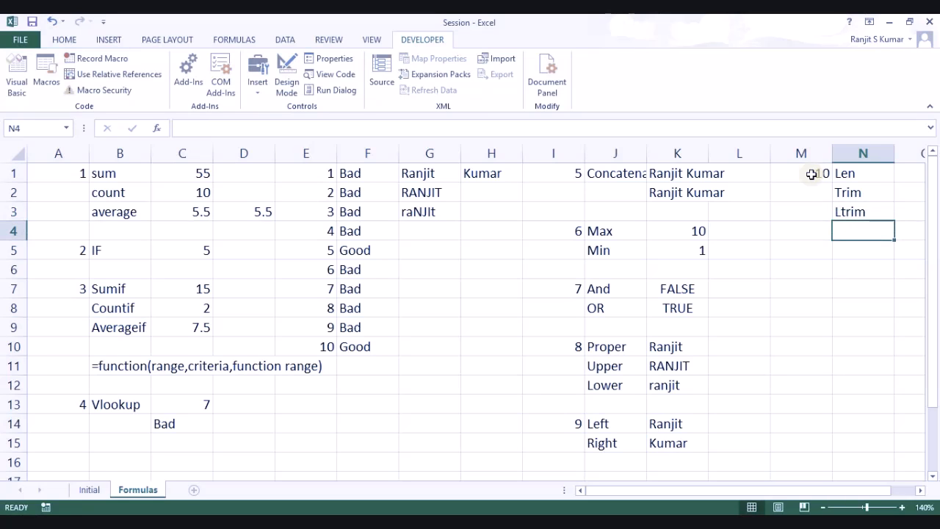
{"action": "type", "text": "Rtri"}
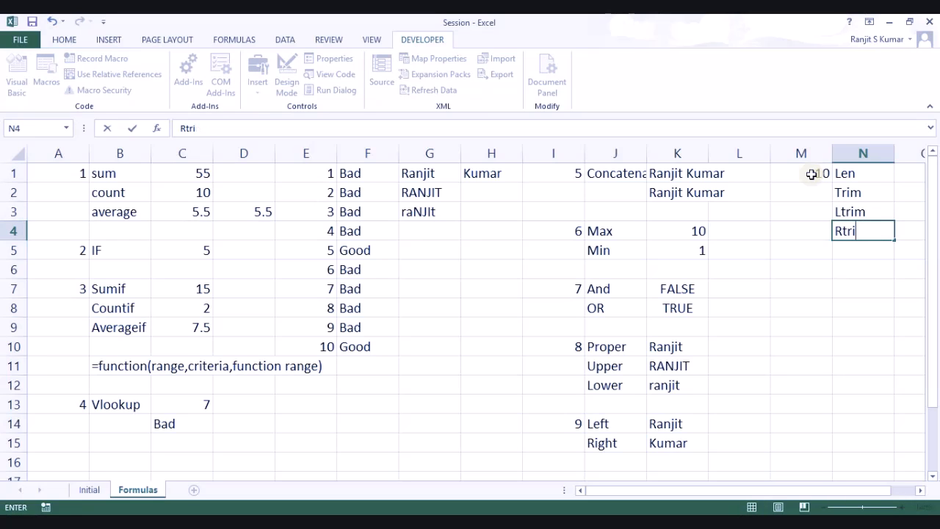
{"action": "type", "text": "m"}
{"action": "key", "text": "Return"}
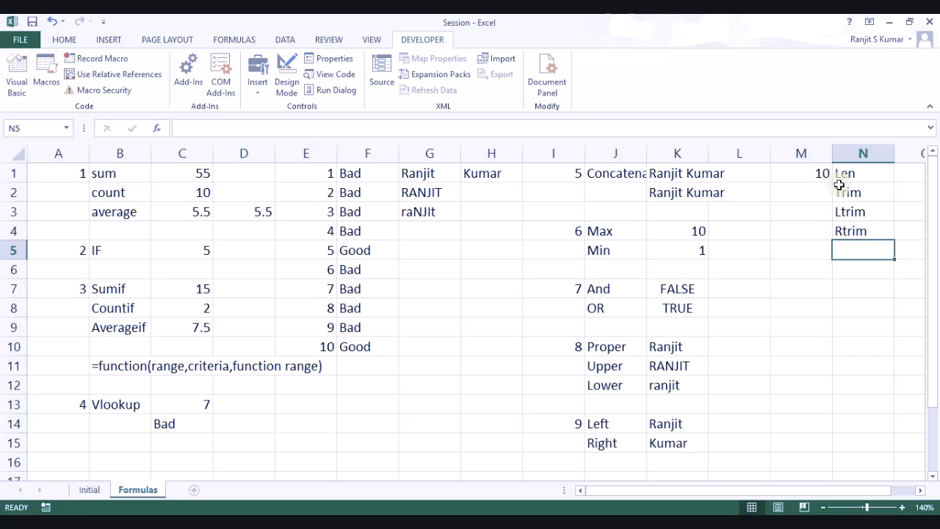
{"action": "left_click", "coordinate": [902, 196]}
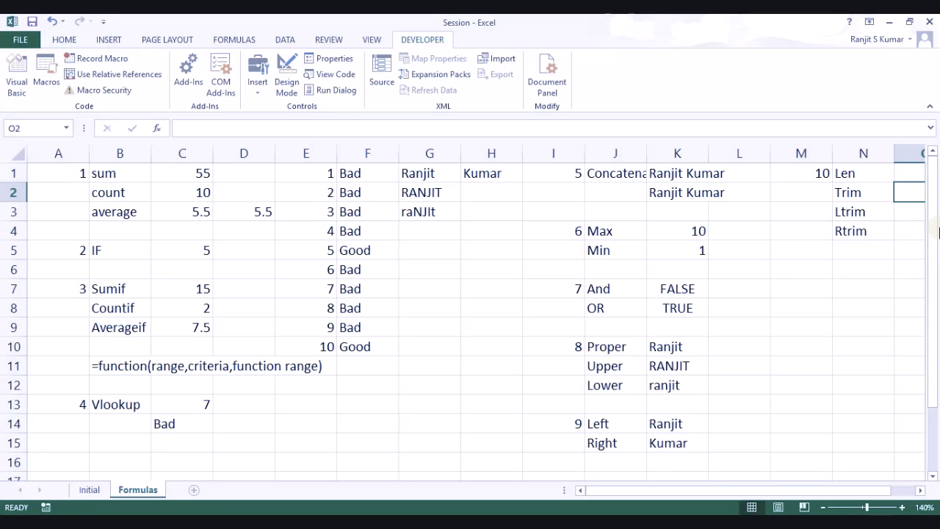
{"action": "key", "text": "Right"}
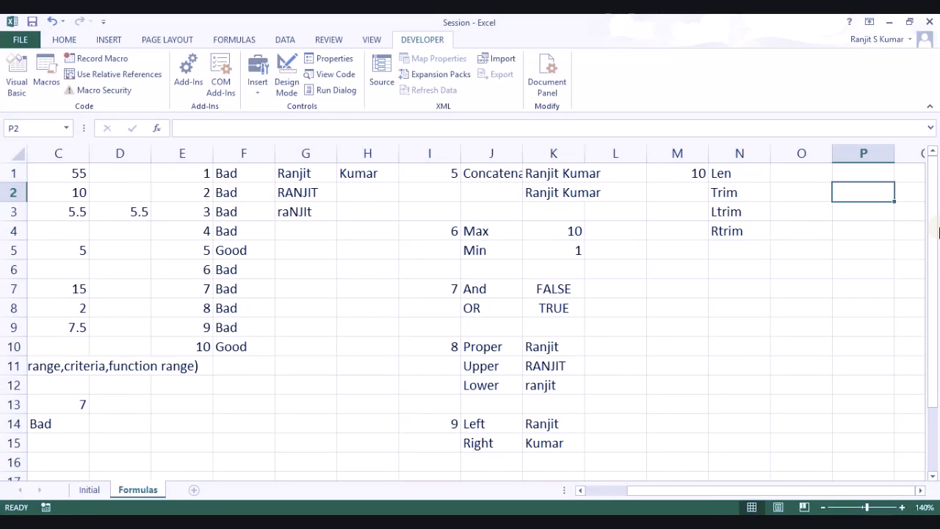
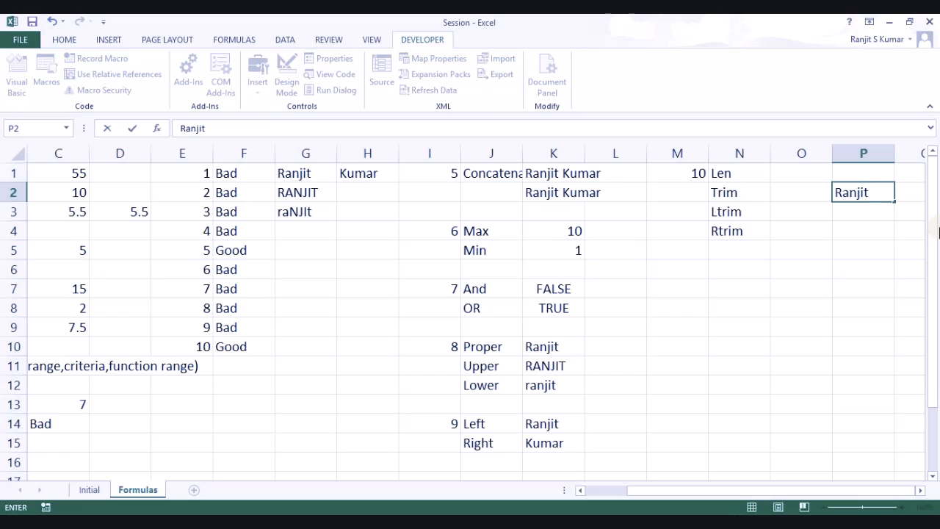
{"action": "key", "text": "Return"}
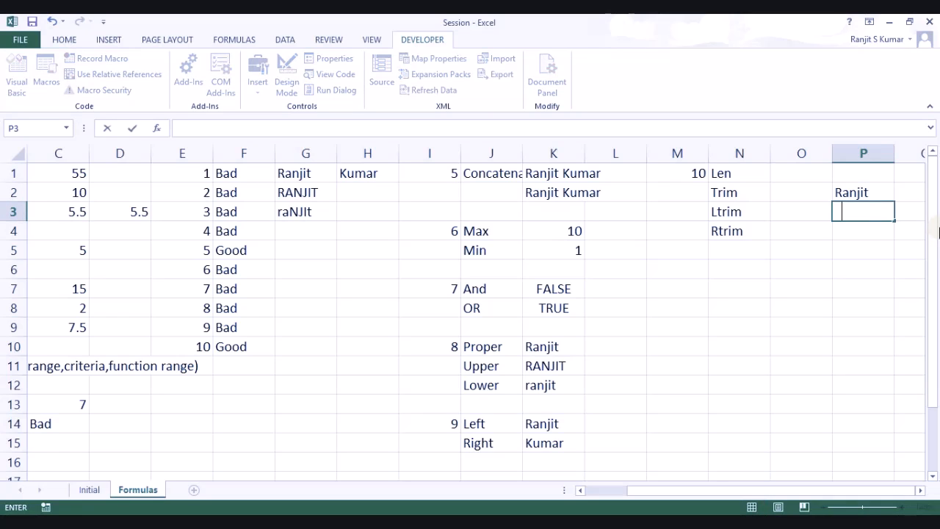
{"action": "key", "text": "Return"}
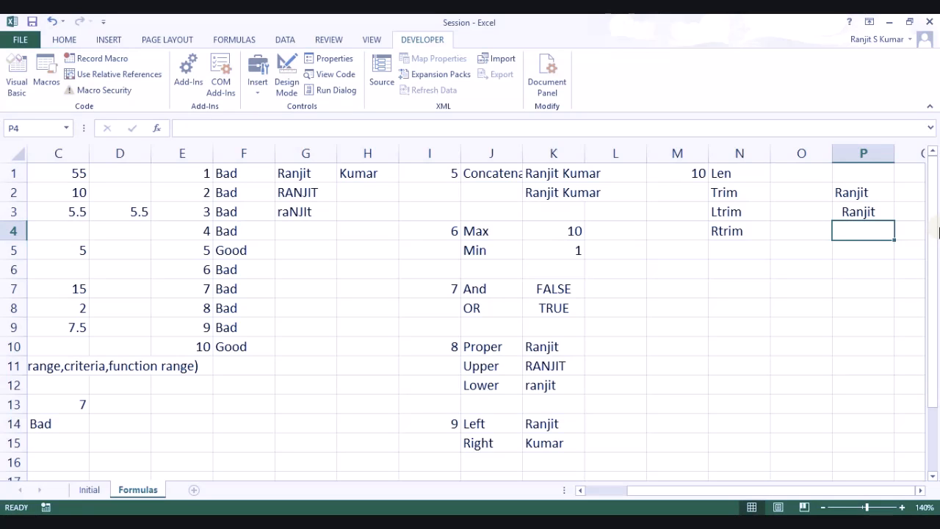
Step: Enter =TRIM(P2) in O2 beside the Trim label
{"action": "key", "text": "Up"}
{"action": "key", "text": "Up"}
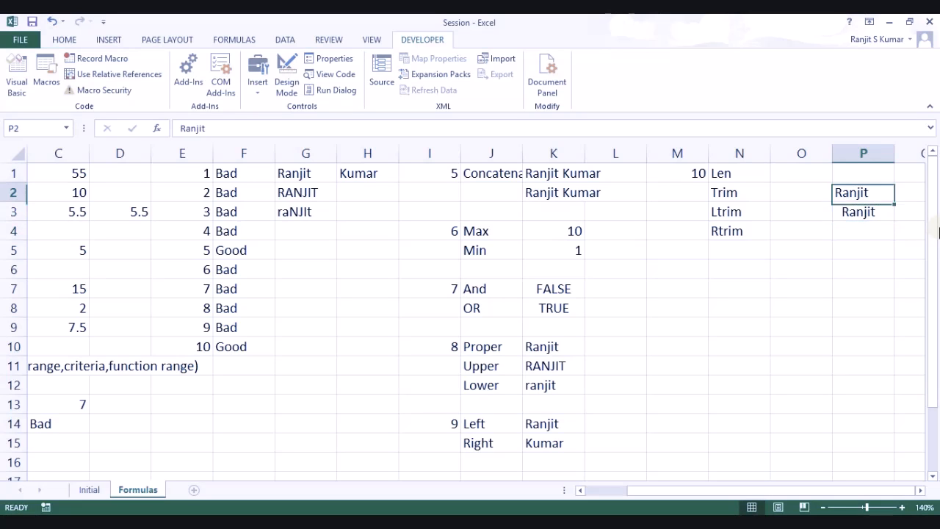
{"action": "key", "text": "Left"}
{"action": "key", "text": "Left"}
{"action": "key", "text": "Right"}
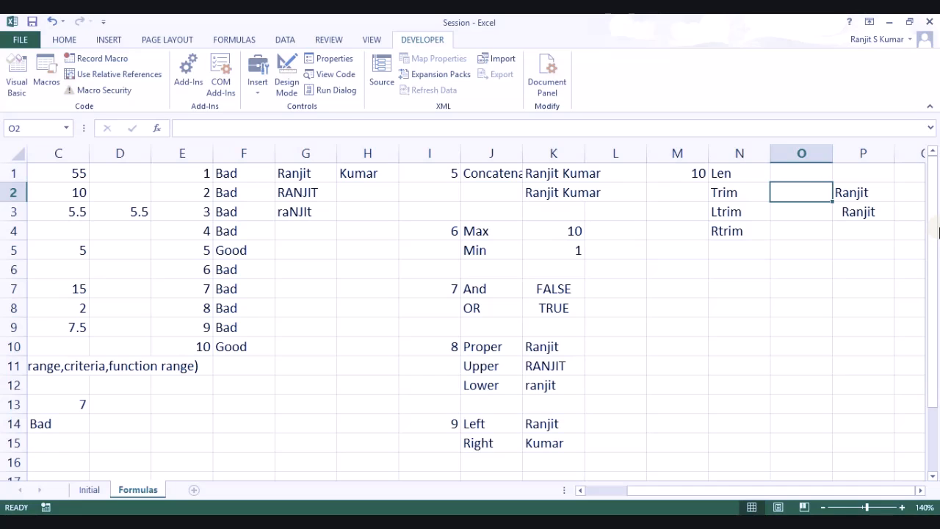
{"action": "type", "text": "=trim"}
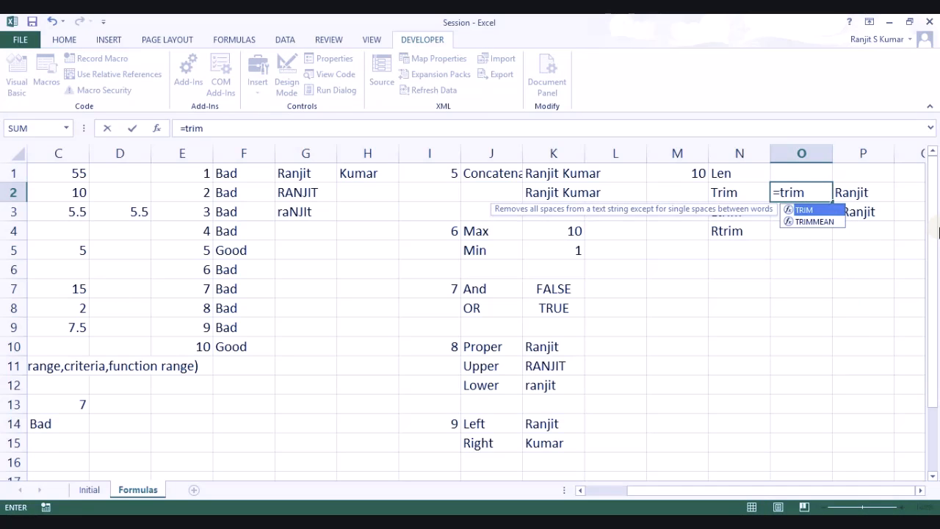
{"action": "key", "text": "Tab"}
{"action": "key", "text": "Right"}
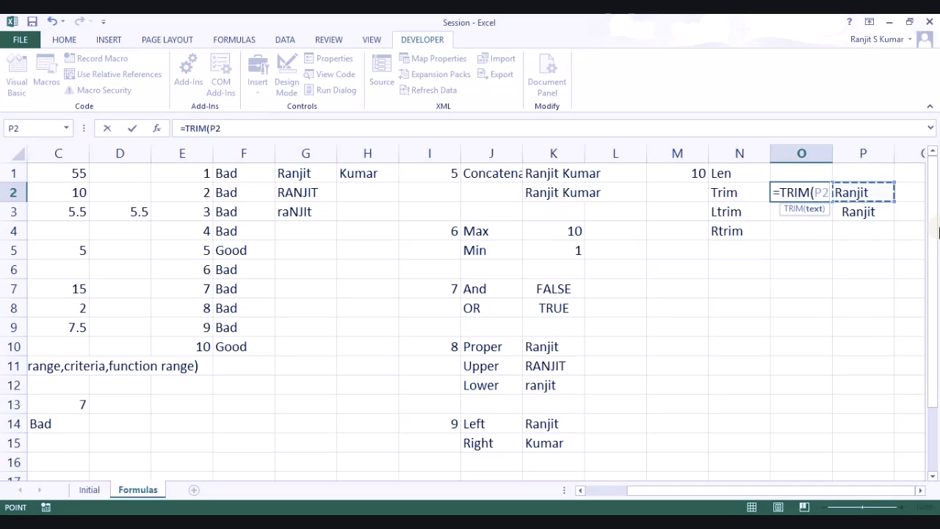
{"action": "key", "text": "Return"}
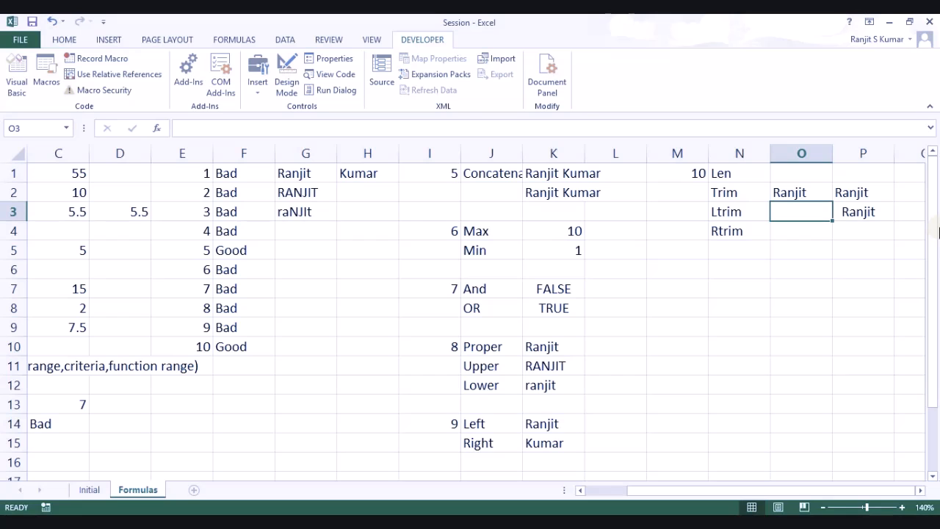
Step: Repoint O2's TRIM formula to P3 and clear the stray = from O3
{"action": "key", "text": "Up"}
{"action": "key", "text": "F2"}
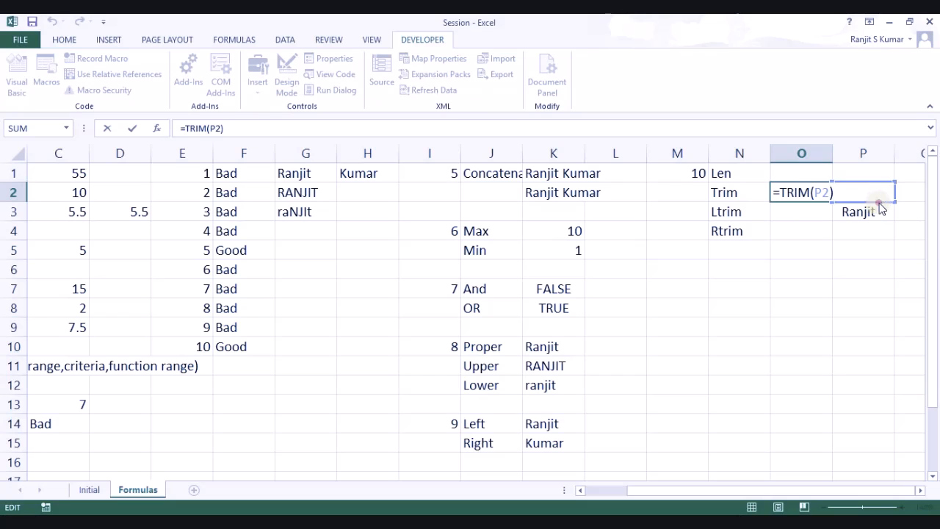
{"action": "left_click_drag", "start_coordinate": [879, 208], "coordinate": [880, 212]}
{"action": "key", "text": "Return"}
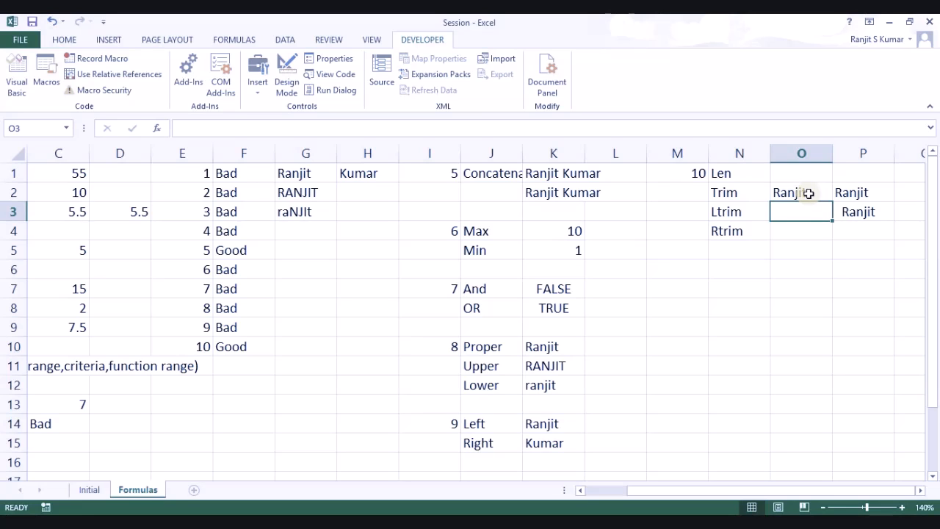
{"action": "type", "text": "="}
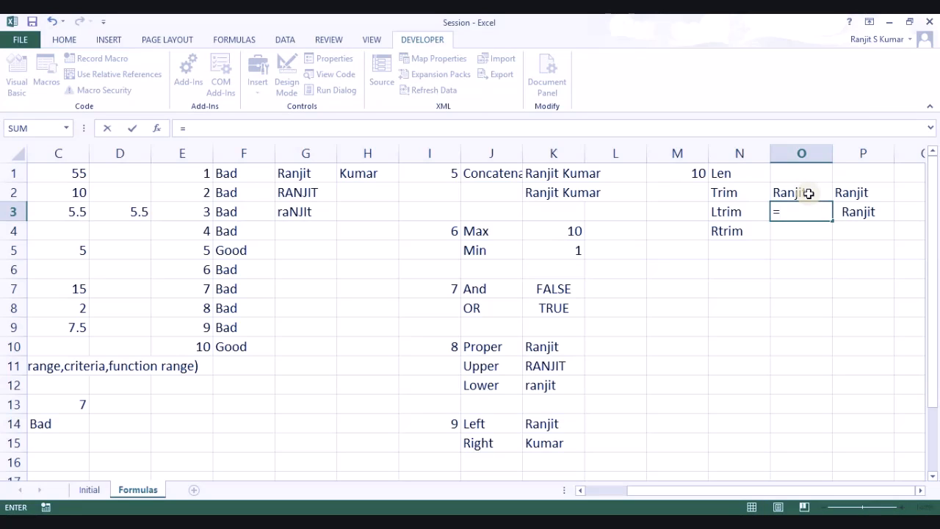
{"action": "key", "text": "BackSpace"}
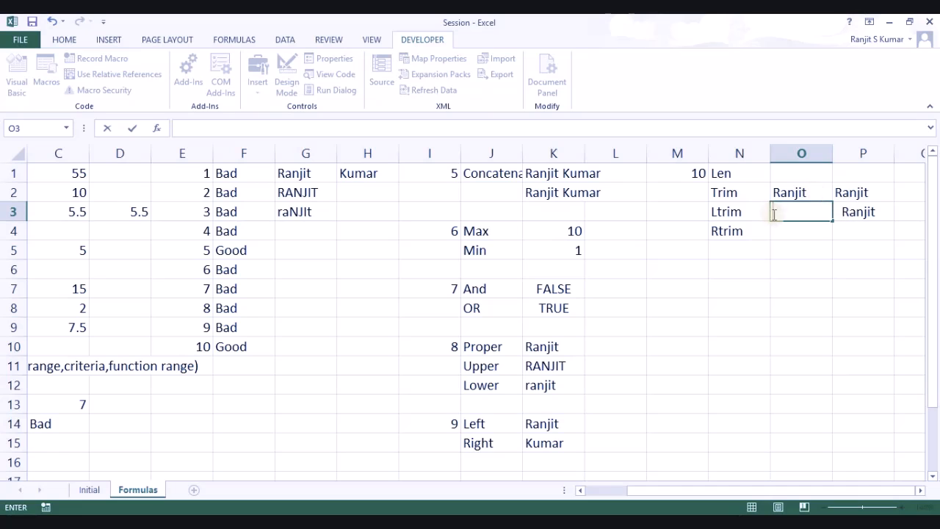
{"action": "left_click", "coordinate": [755, 178]}
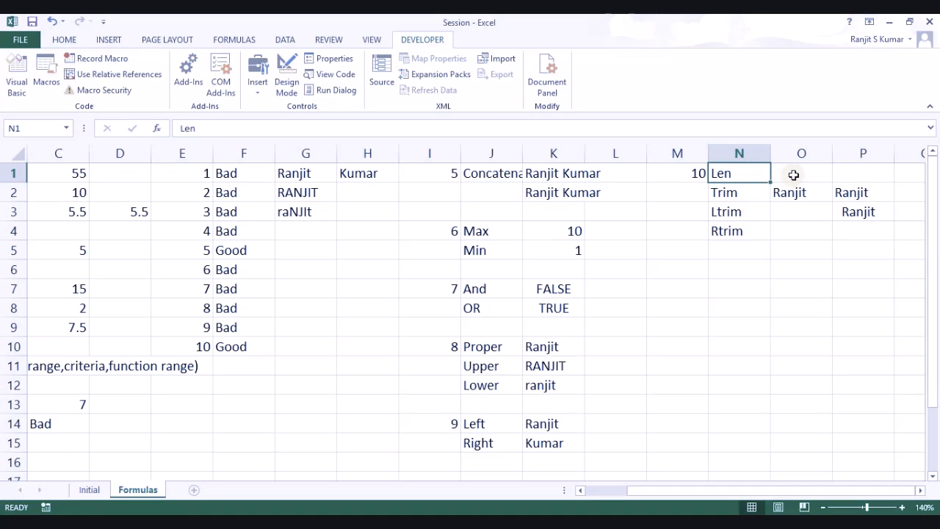
Step: Enter =LEN(P2) in O1 to count the characters of the P2 text
{"action": "left_click", "coordinate": [794, 174]}
{"action": "type", "text": "="}
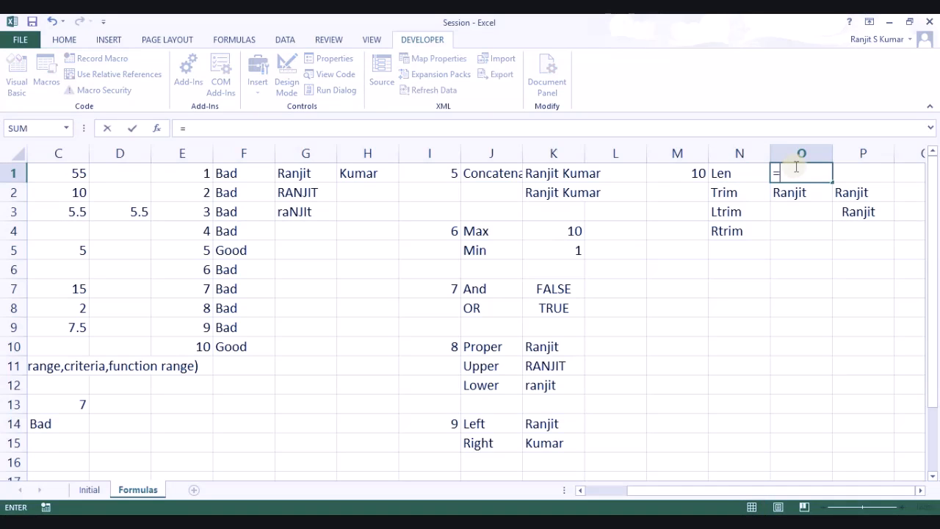
{"action": "type", "text": "len("}
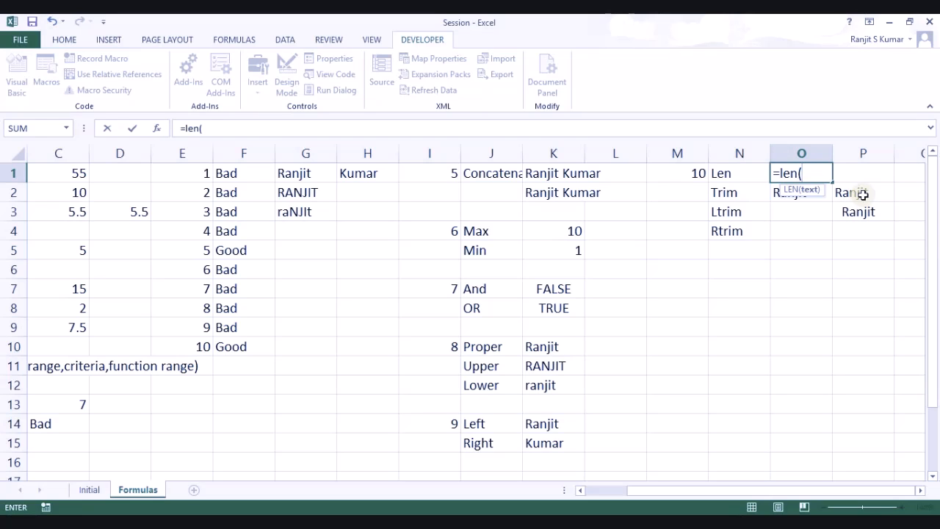
{"action": "left_click", "coordinate": [864, 194]}
{"action": "key", "text": "Return"}
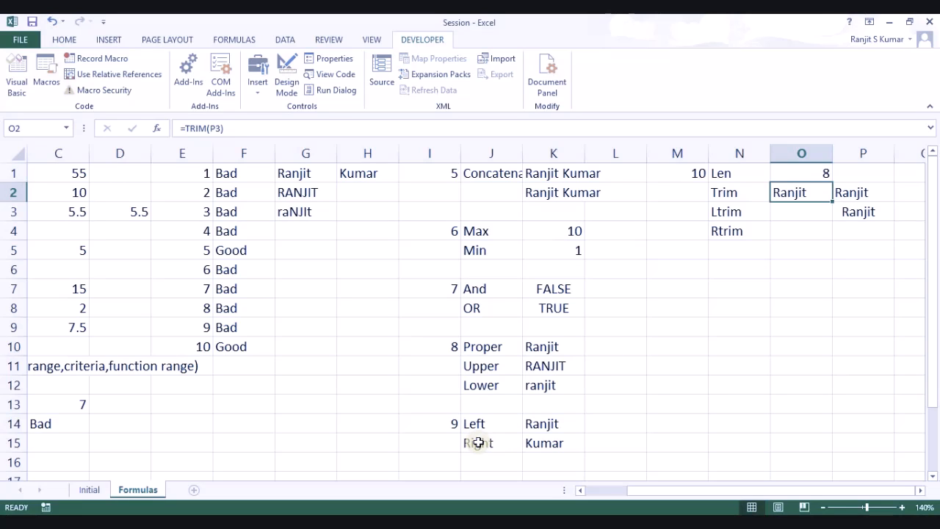
{"action": "left_click", "coordinate": [535, 441]}
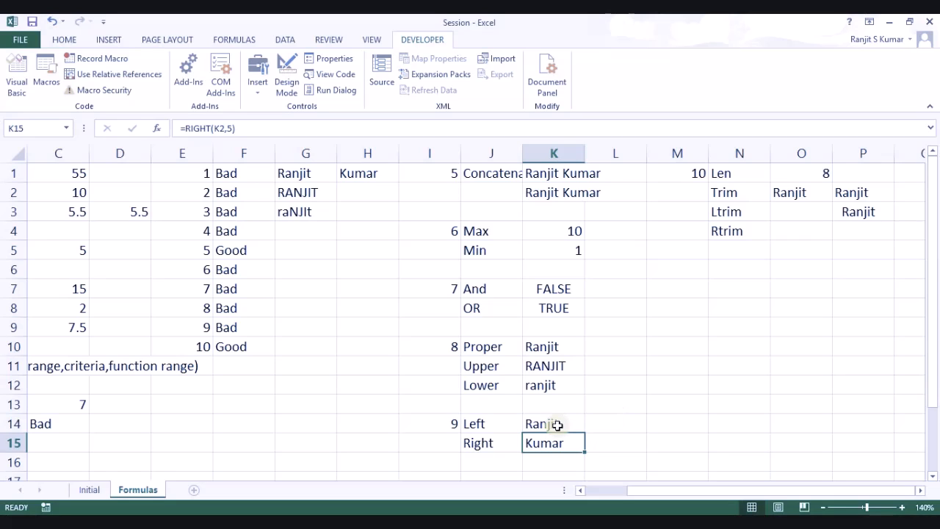
{"action": "left_click", "coordinate": [554, 423]}
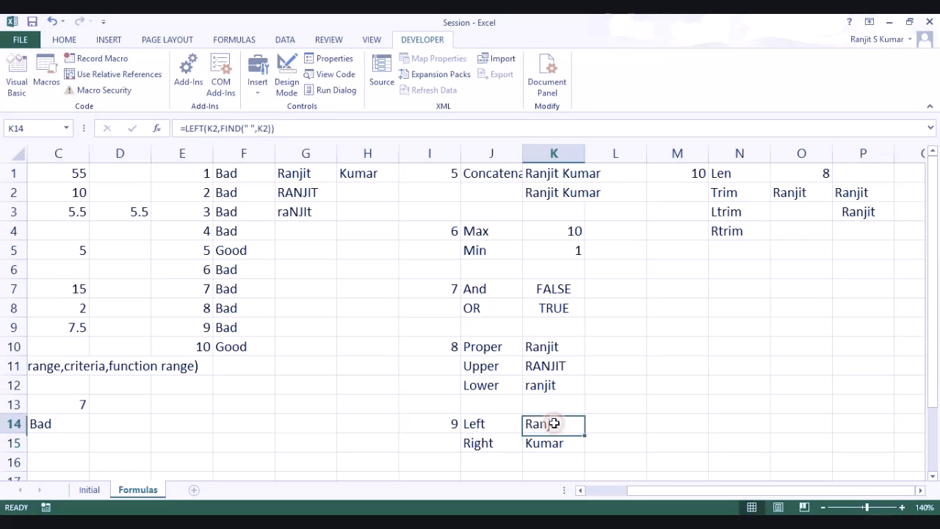
{"action": "left_click", "coordinate": [270, 129]}
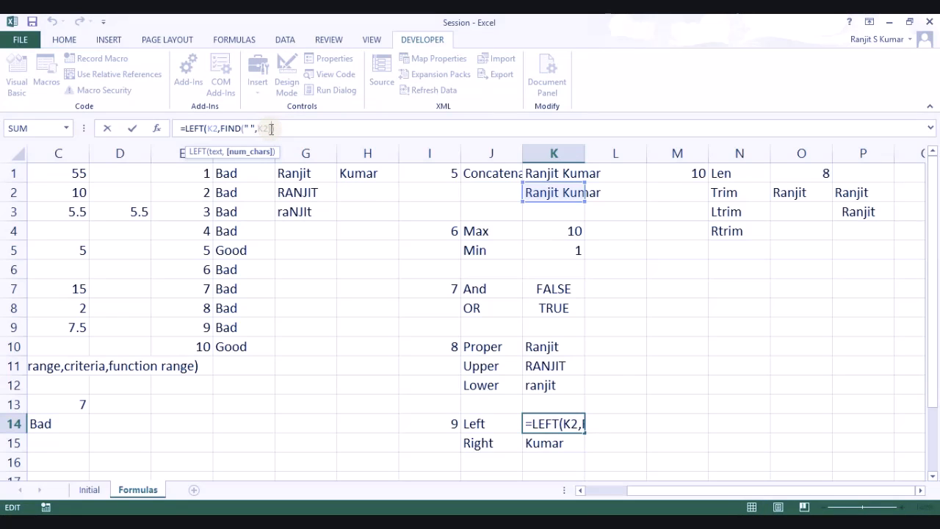
{"action": "type", "text": "-1"}
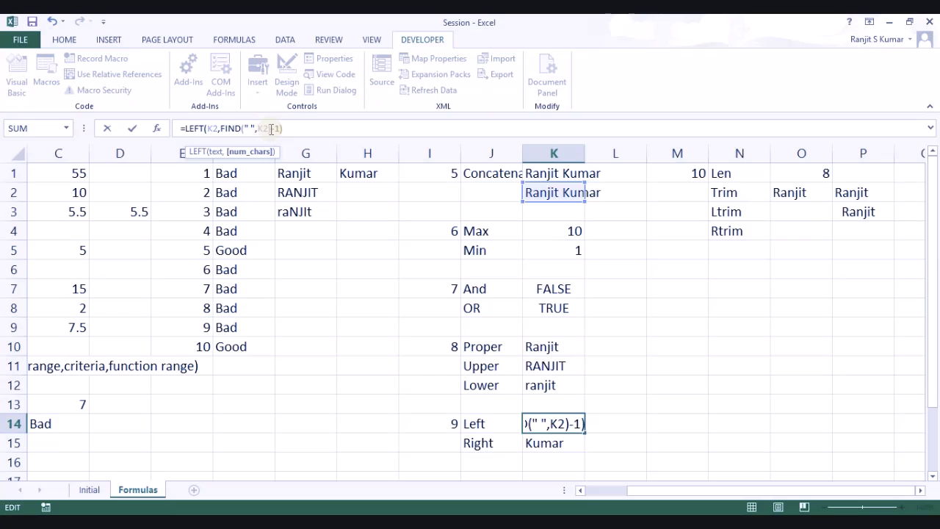
{"action": "key", "text": "Return"}
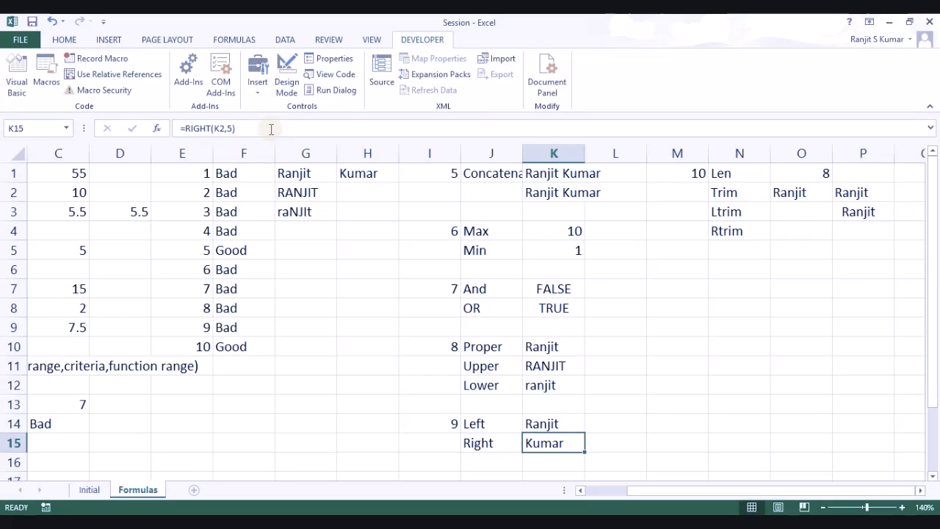
{"action": "left_click", "coordinate": [547, 421]}
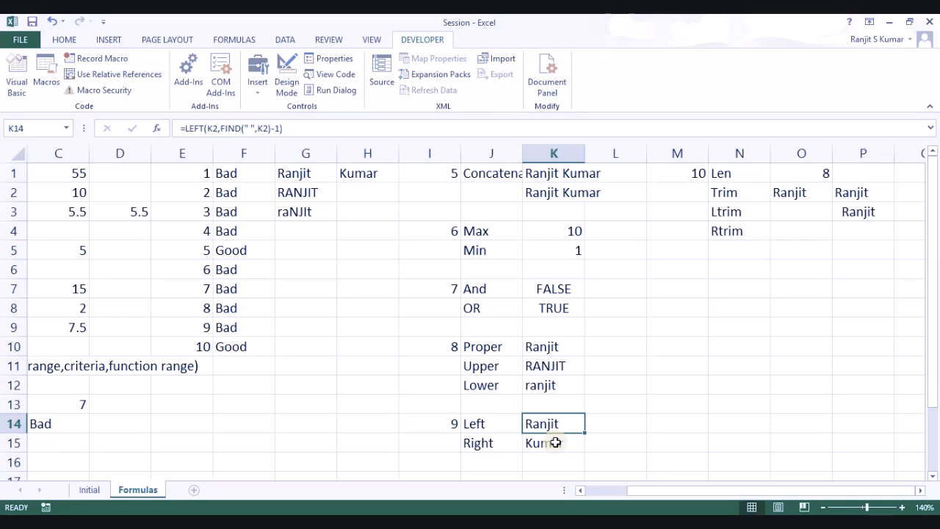
{"action": "left_click", "coordinate": [557, 442]}
{"action": "left_click", "coordinate": [603, 439]}
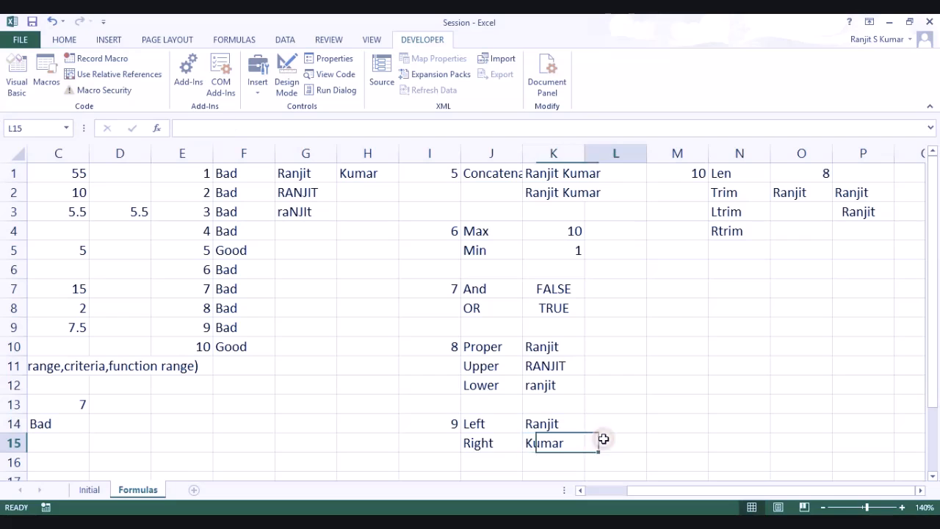
{"action": "type", "text": "="}
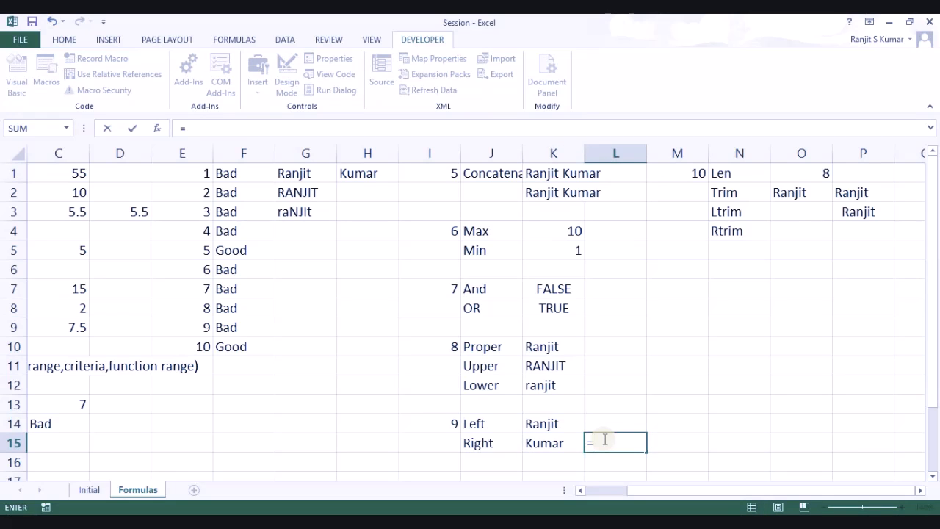
{"action": "type", "text": "len("}
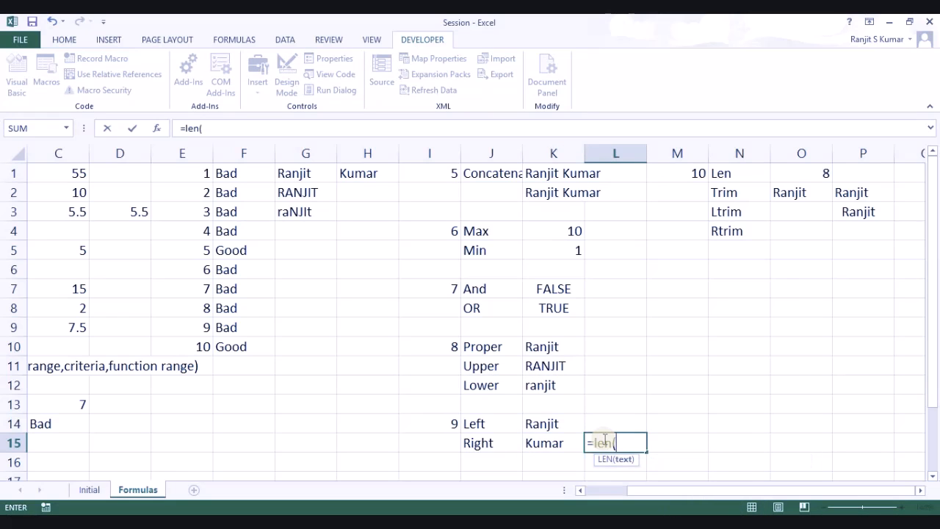
Step: Enter =LEN(K2) in L15 giving 12 and =LEN(K14) in L14 giving 6
{"action": "left_click", "coordinate": [559, 193]}
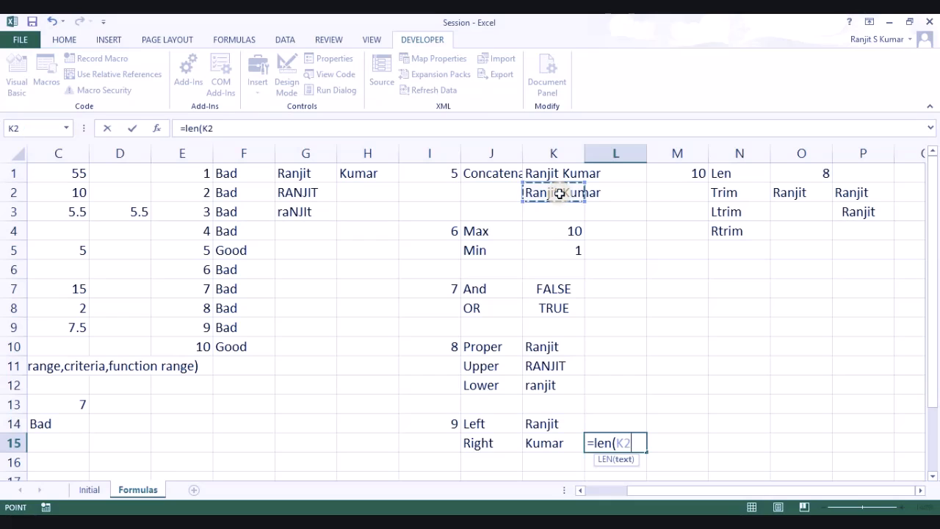
{"action": "type", "text": ")"}
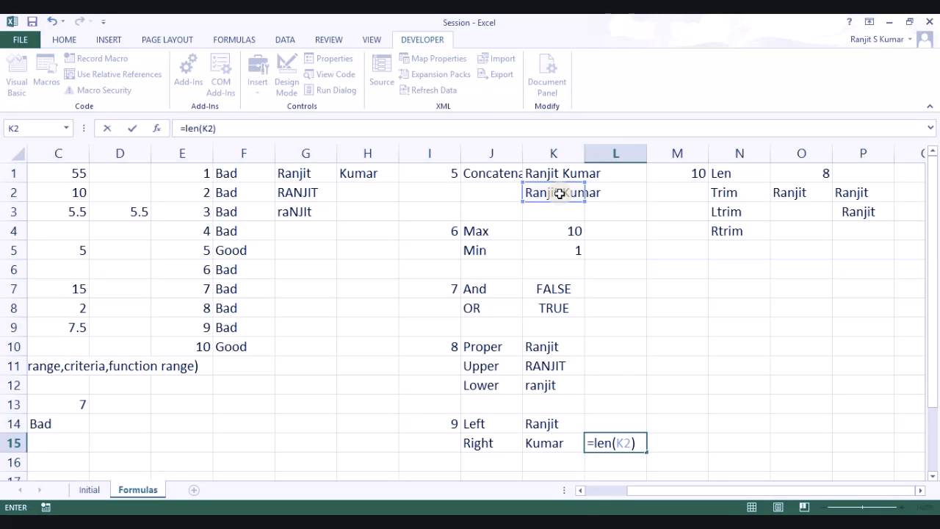
{"action": "key", "text": "Return"}
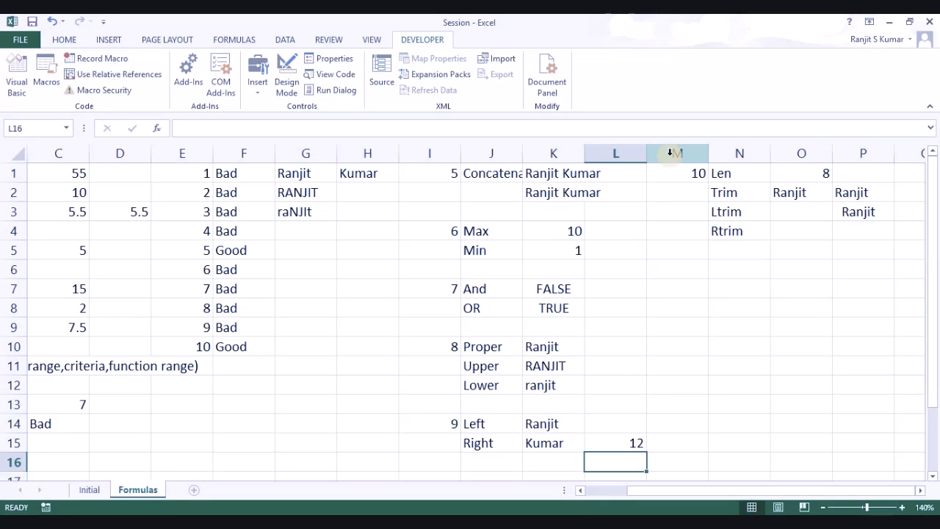
{"action": "key", "text": "Up"}
{"action": "key", "text": "Up"}
{"action": "type", "text": "="}
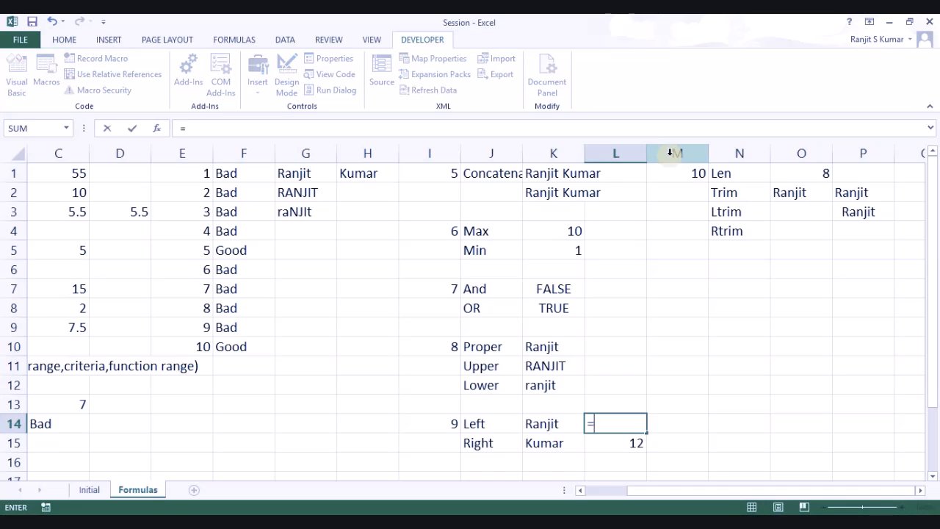
{"action": "type", "text": "len("}
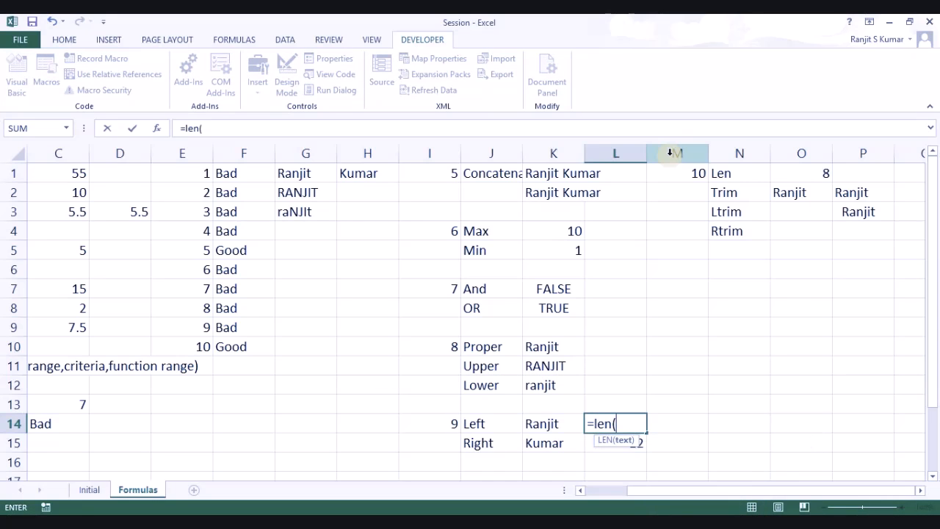
{"action": "left_click", "coordinate": [548, 421]}
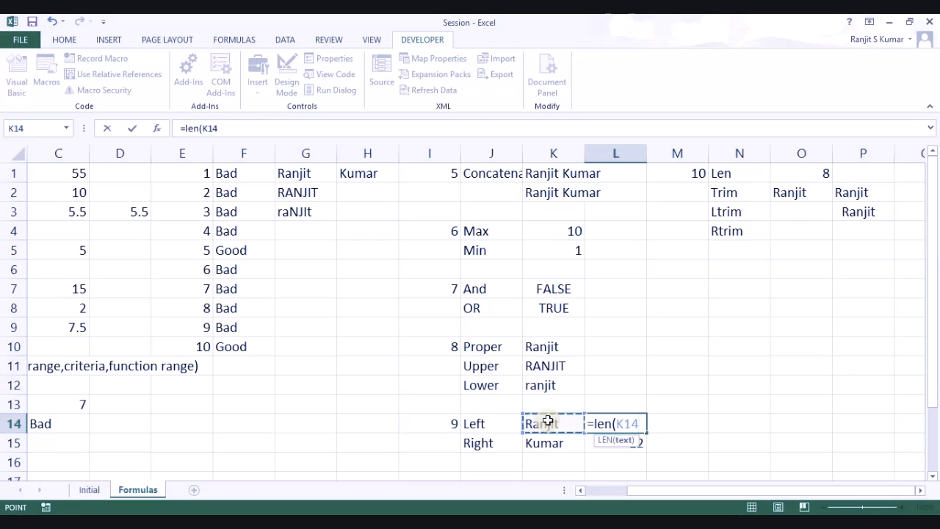
{"action": "type", "text": ")"}
{"action": "key", "text": "Return"}
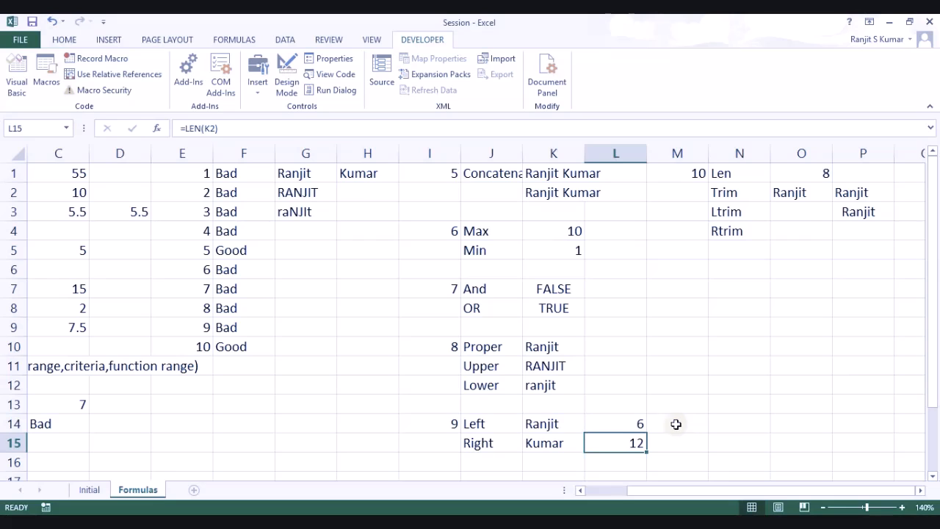
Step: Remove the -1 from K14's LEFT formula
{"action": "left_click", "coordinate": [557, 422]}
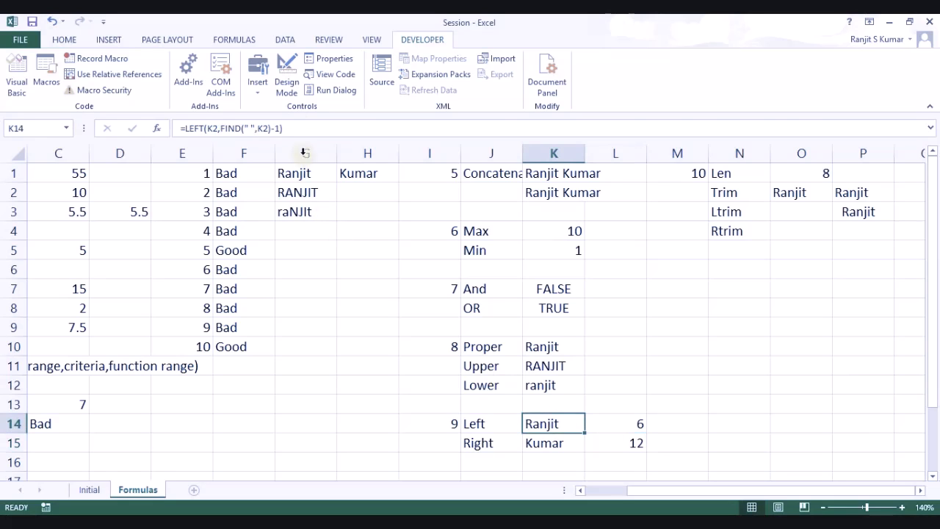
{"action": "left_click", "coordinate": [278, 128]}
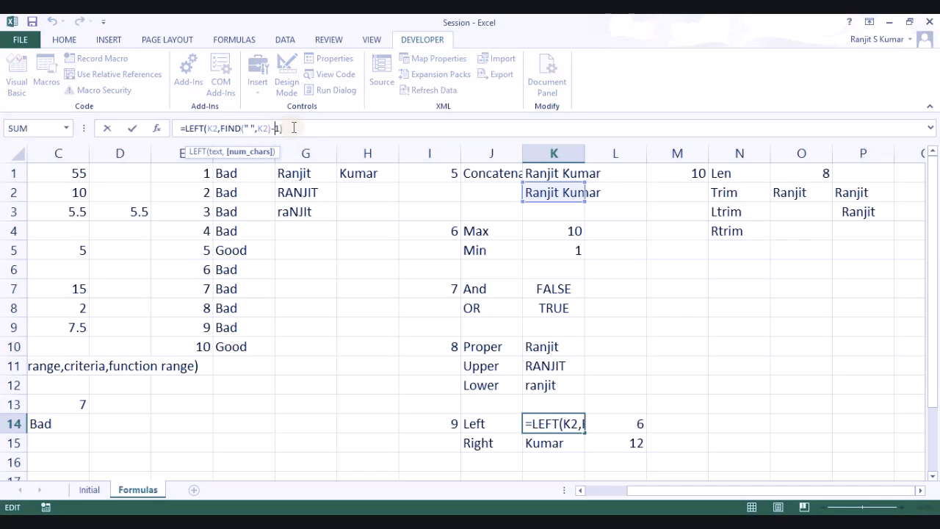
{"action": "key", "text": "BackSpace"}
{"action": "key", "text": "BackSpace"}
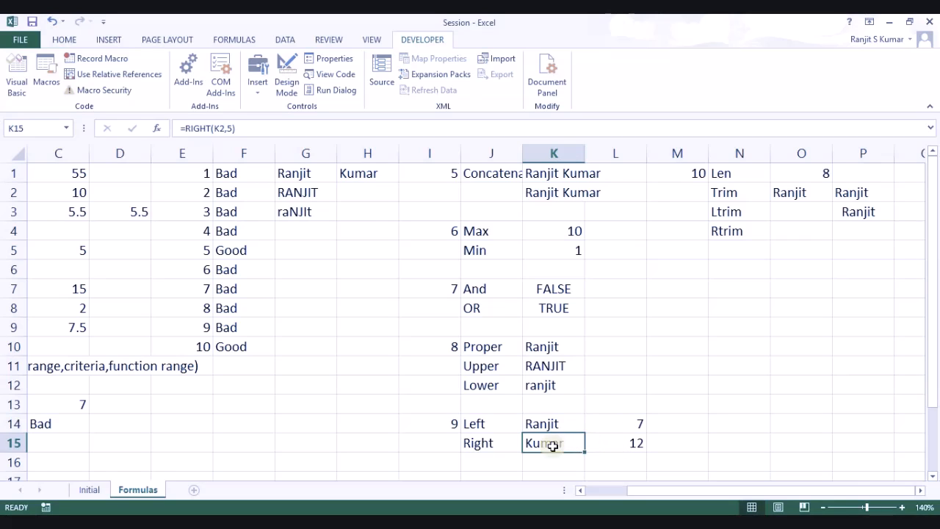
{"action": "left_click", "coordinate": [229, 128]}
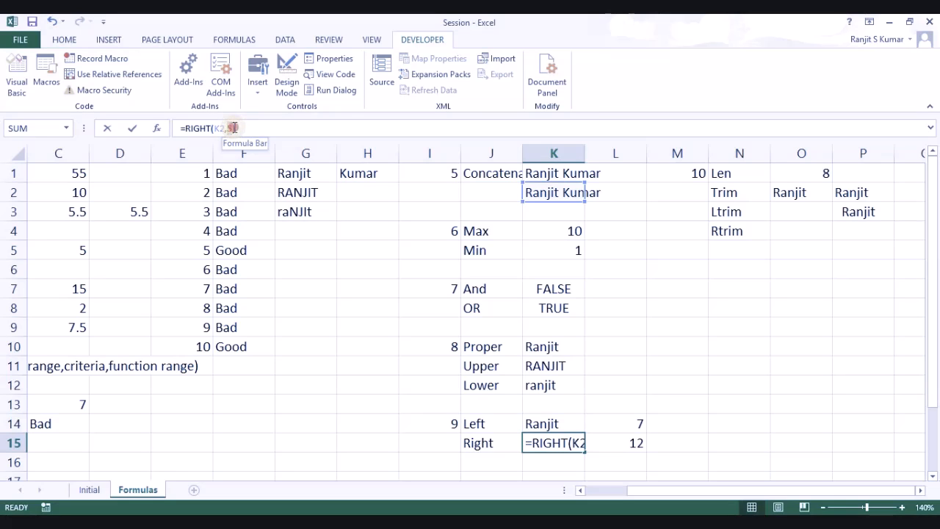
{"action": "left_click", "coordinate": [633, 445]}
{"action": "type", "text": "-"}
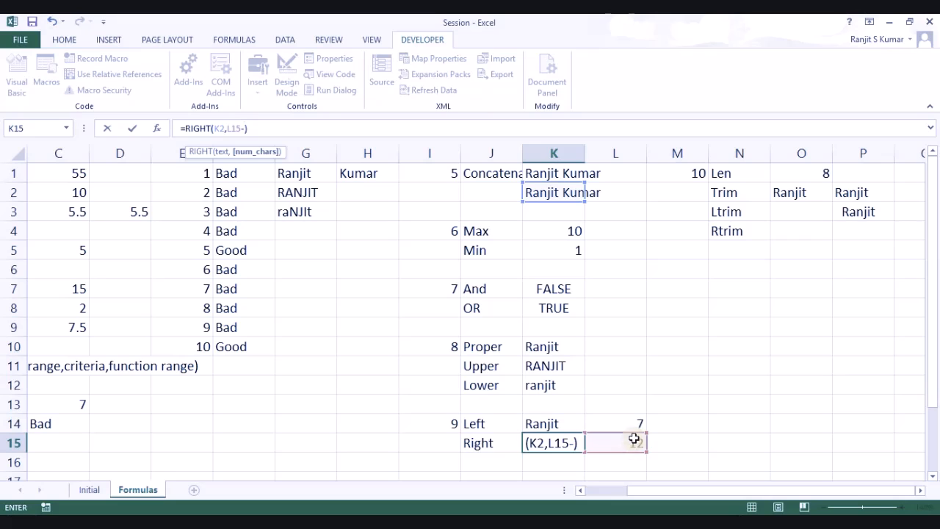
{"action": "left_click", "coordinate": [637, 419]}
{"action": "key", "text": "Return"}
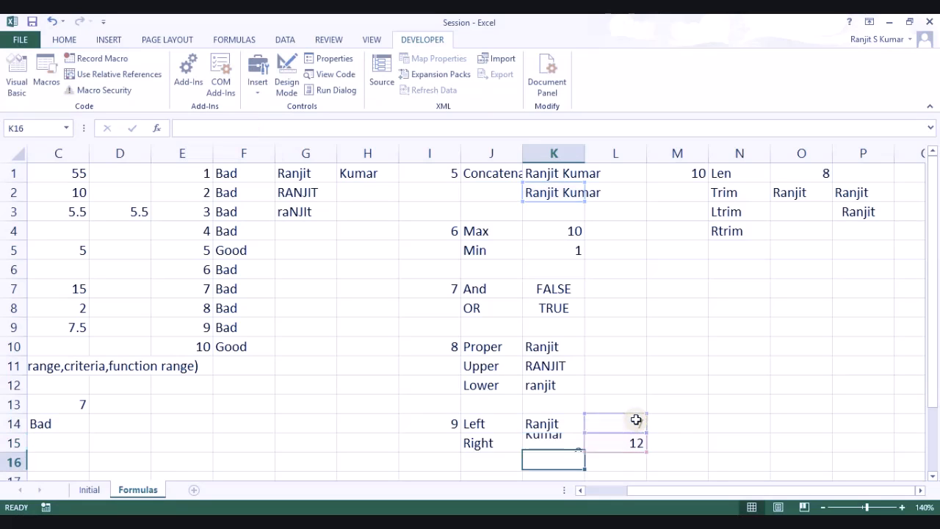
{"action": "left_click", "coordinate": [542, 440]}
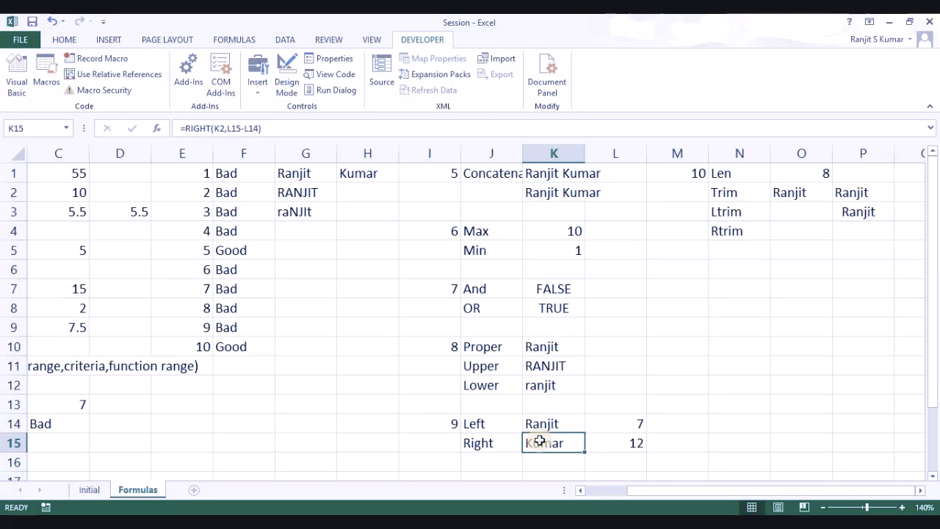
{"action": "left_click", "coordinate": [620, 444]}
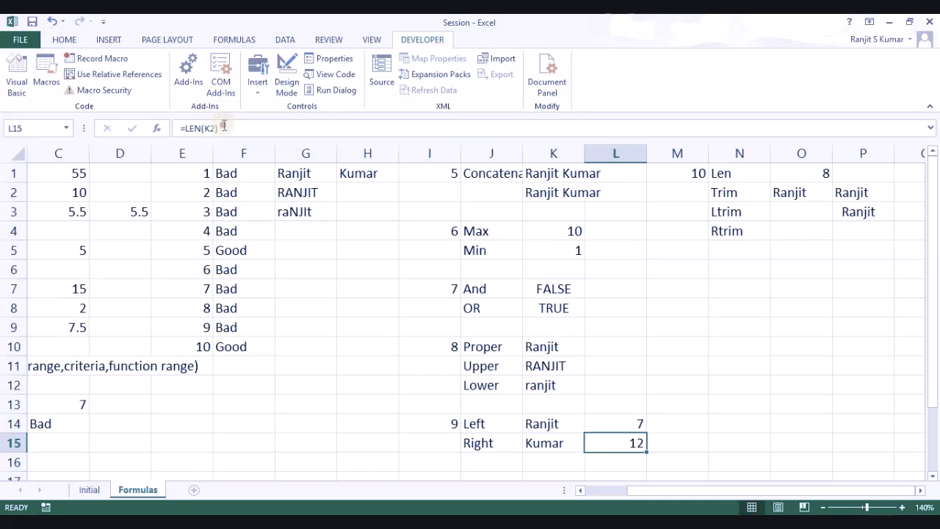
Step: In K15's RIGHT formula, replace the L15 reference with LEN(K2)
{"action": "left_click_drag", "start_coordinate": [224, 126], "coordinate": [187, 127]}
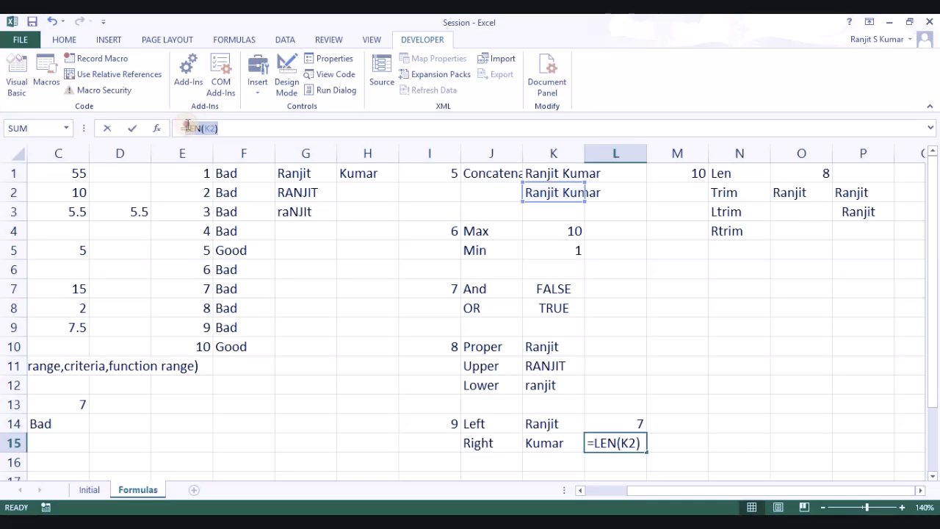
{"action": "key", "text": "Escape"}
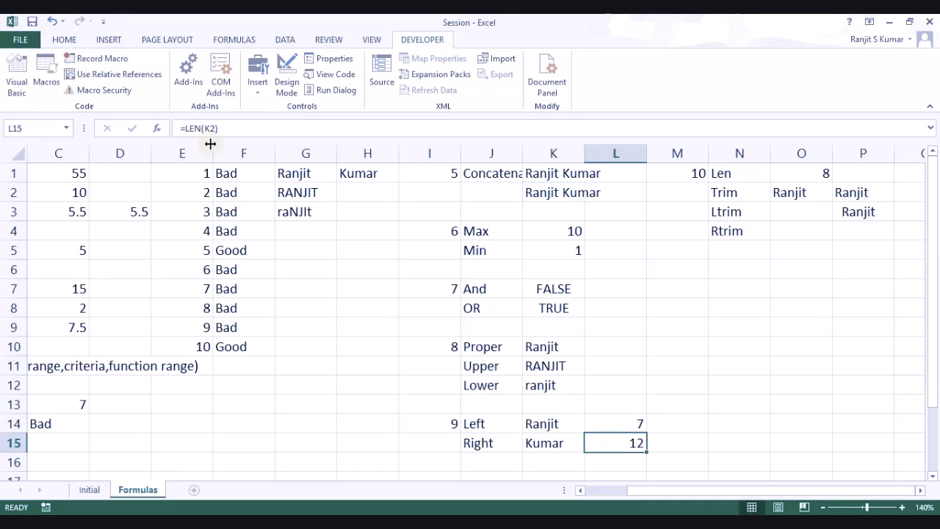
{"action": "left_click", "coordinate": [543, 445]}
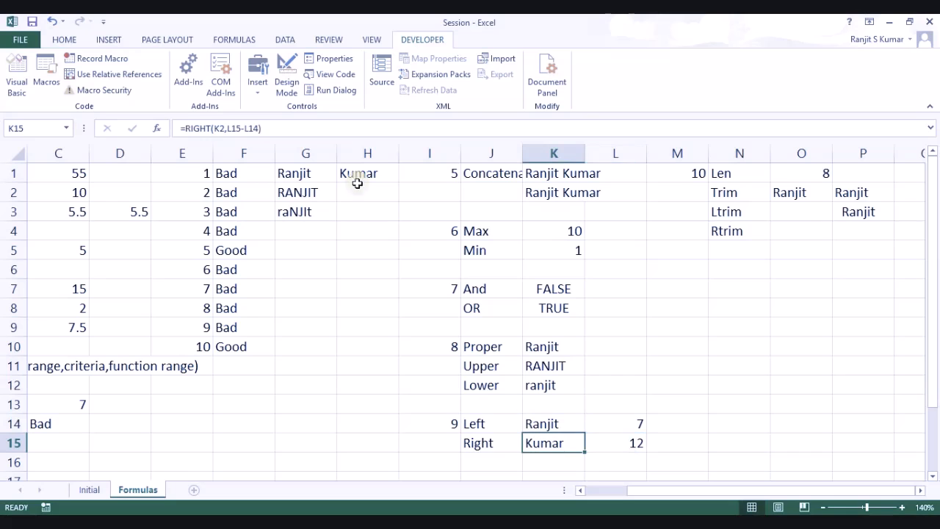
{"action": "left_click", "coordinate": [234, 128]}
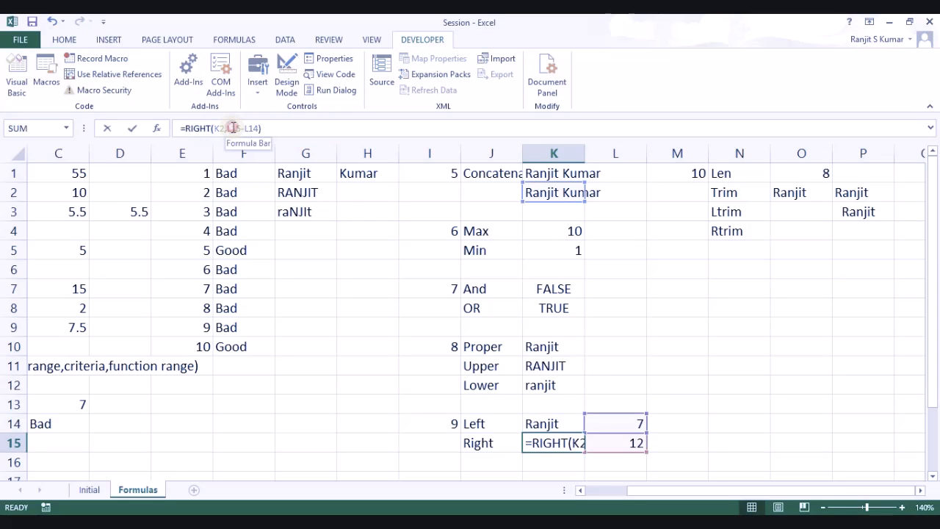
{"action": "type", "text": "EN(K2)"}
{"action": "key", "text": "Delete"}
{"action": "key", "text": "Delete"}
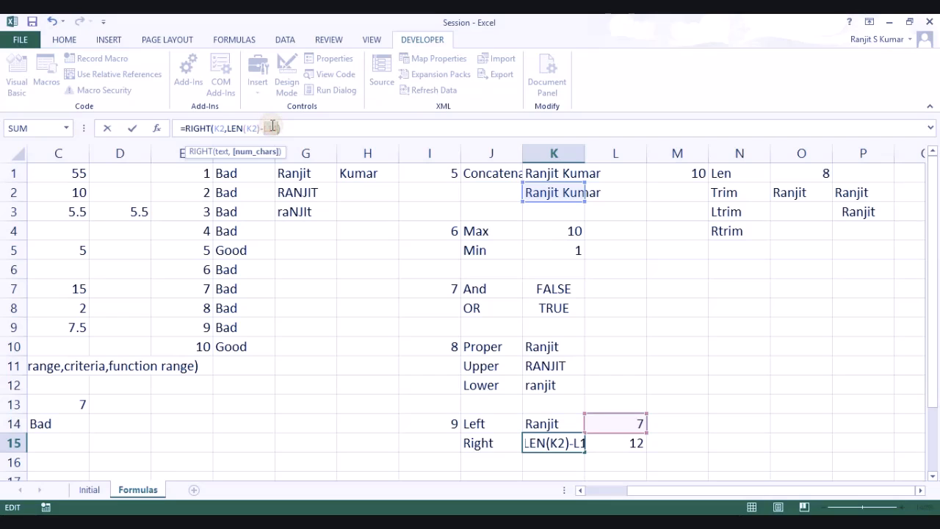
Step: Replace the L14 reference with LEN(K14), committing =RIGHT(K2,LEN(K2)-LEN(K14))
{"action": "left_click", "coordinate": [272, 128]}
{"action": "key", "text": "BackSpace"}
{"action": "key", "text": "BackSpace"}
{"action": "type", "text": "em"}
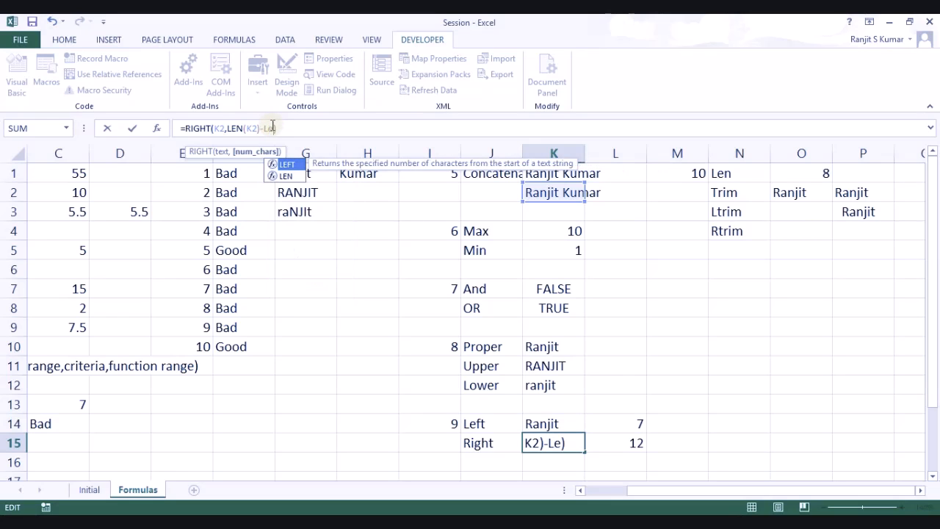
{"action": "key", "text": "BackSpace"}
{"action": "type", "text": "n("}
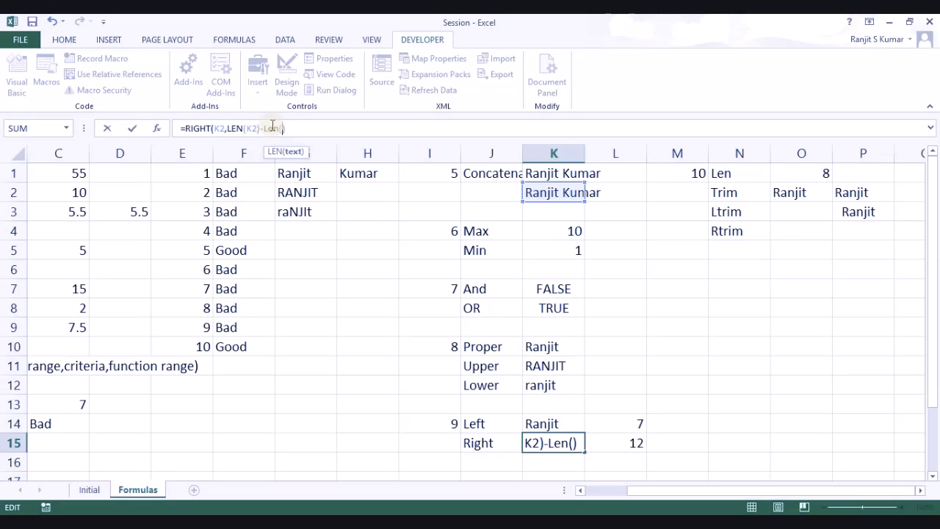
{"action": "type", "text": "K"}
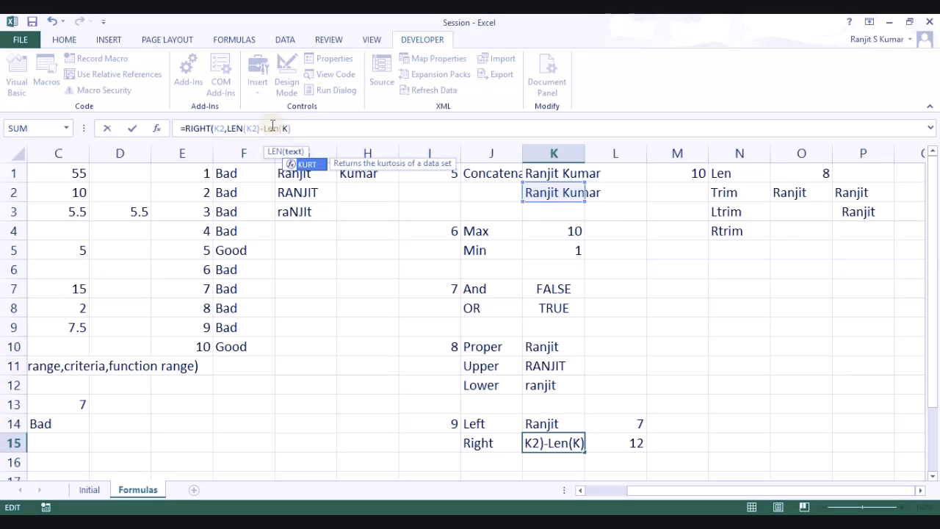
{"action": "type", "text": "14"}
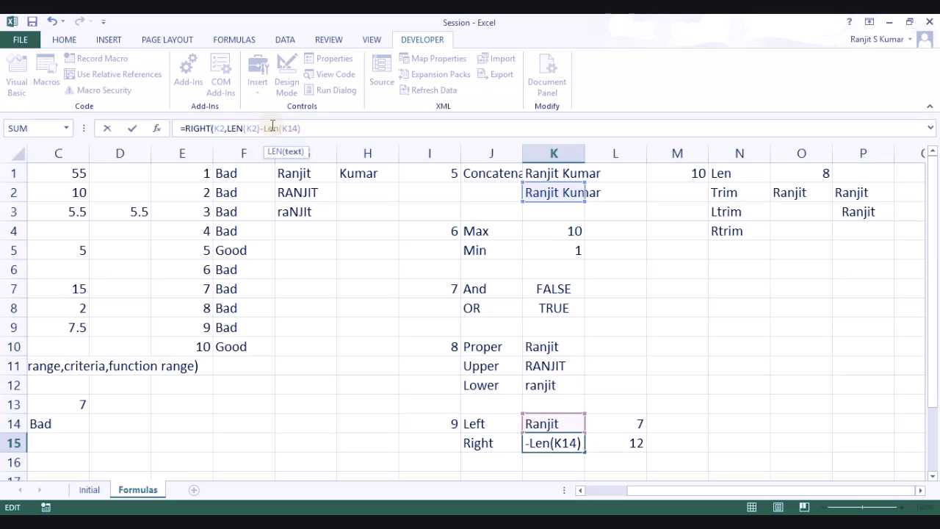
{"action": "type", "text": ")"}
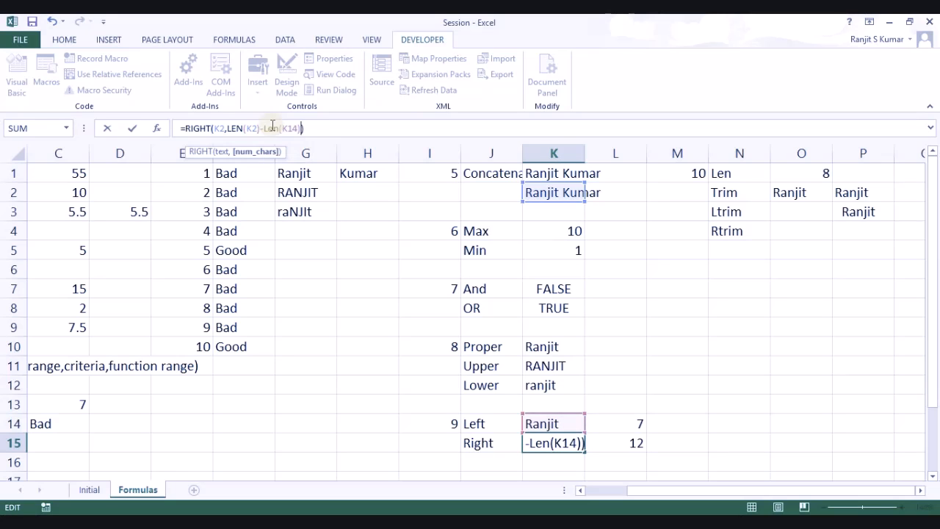
{"action": "key", "text": "Return"}
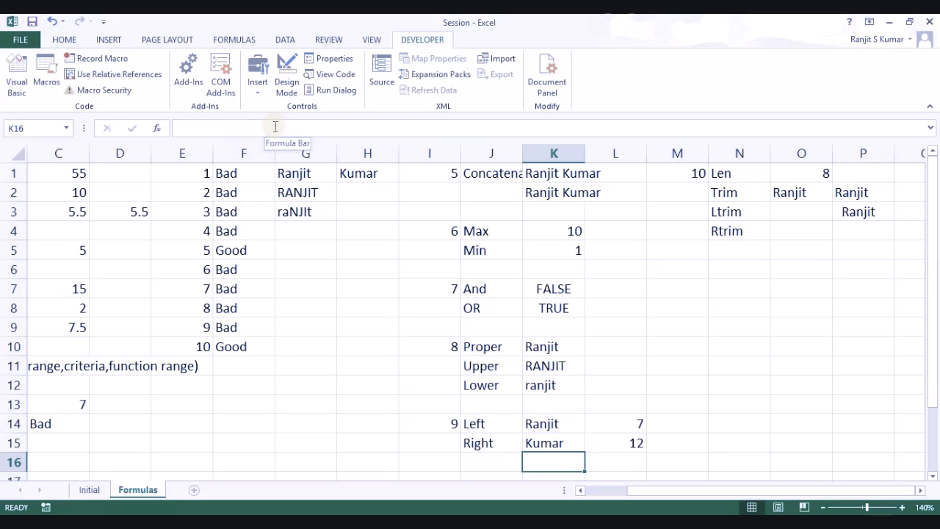
Step: Clear the helper length values from cells L14:L15
{"action": "scroll", "coordinate": [181, 141], "scroll_direction": "up", "scroll_amount": 1}
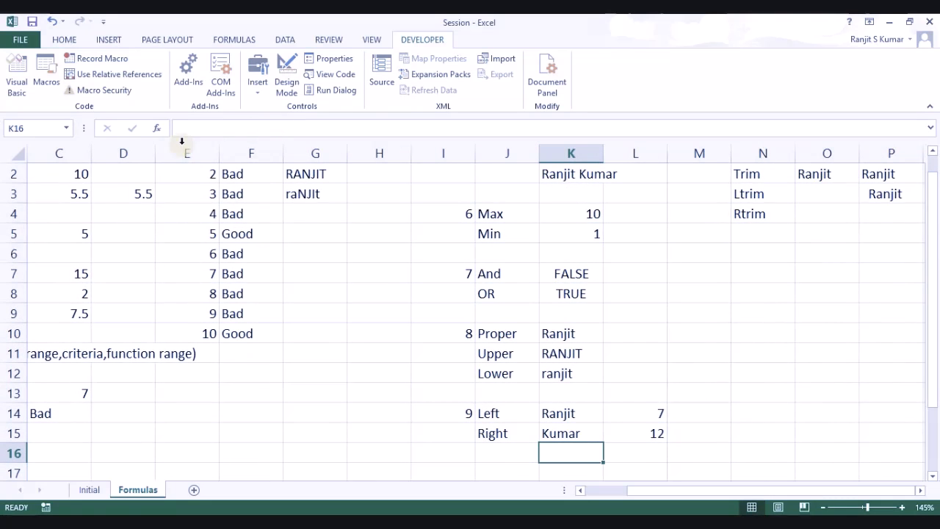
{"action": "left_click", "coordinate": [573, 434]}
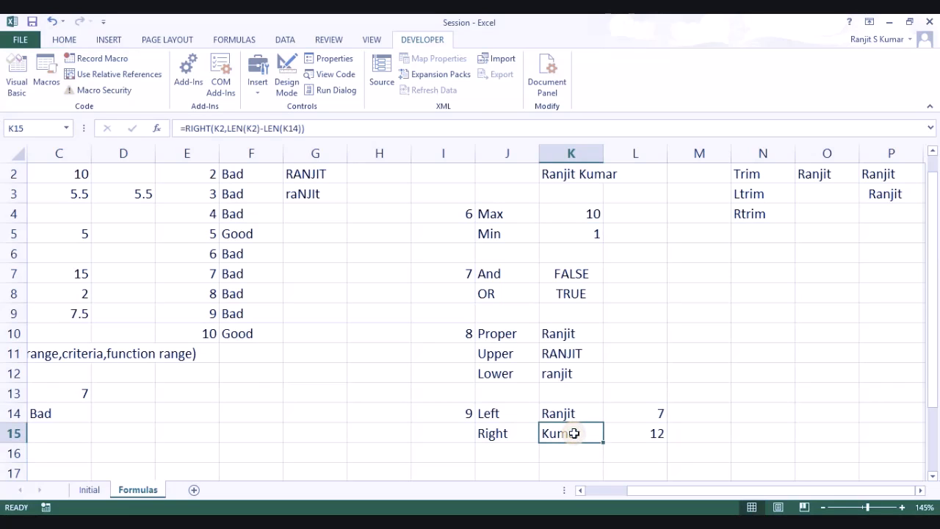
{"action": "left_click", "coordinate": [653, 418]}
{"action": "left_click_drag", "start_coordinate": [652, 421], "coordinate": [652, 431]}
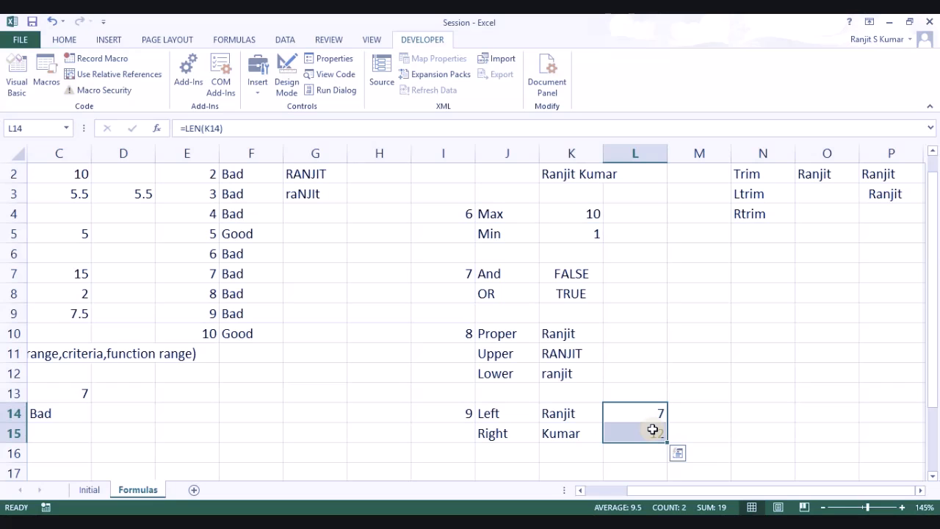
{"action": "key", "text": "Delete"}
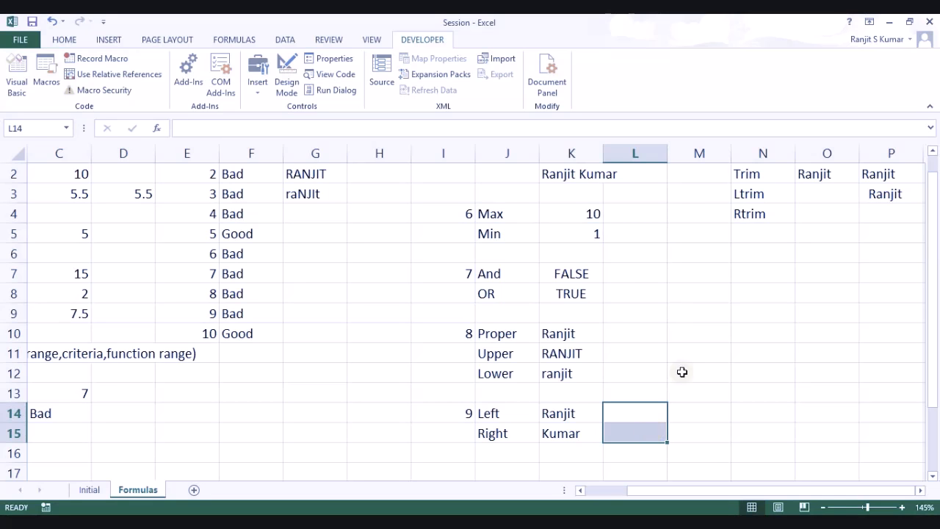
Step: Switch from the Formulas sheet to the Initial sheet
{"action": "left_click_drag", "start_coordinate": [933, 215], "coordinate": [933, 204]}
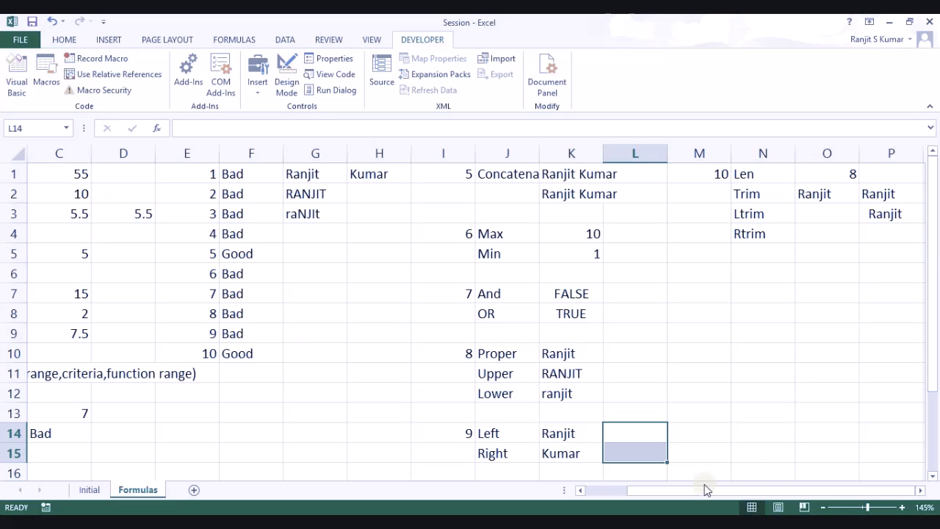
{"action": "left_click_drag", "start_coordinate": [659, 497], "coordinate": [612, 498]}
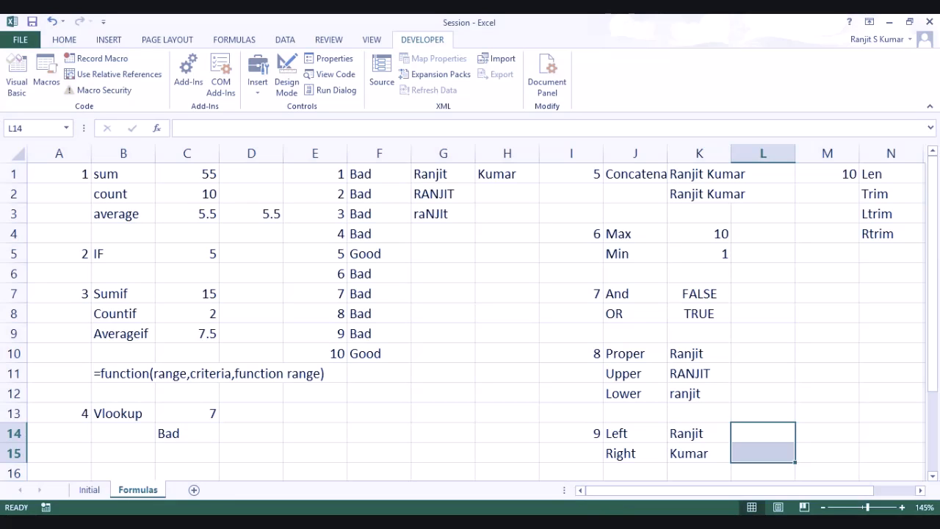
{"action": "left_click", "coordinate": [89, 490]}
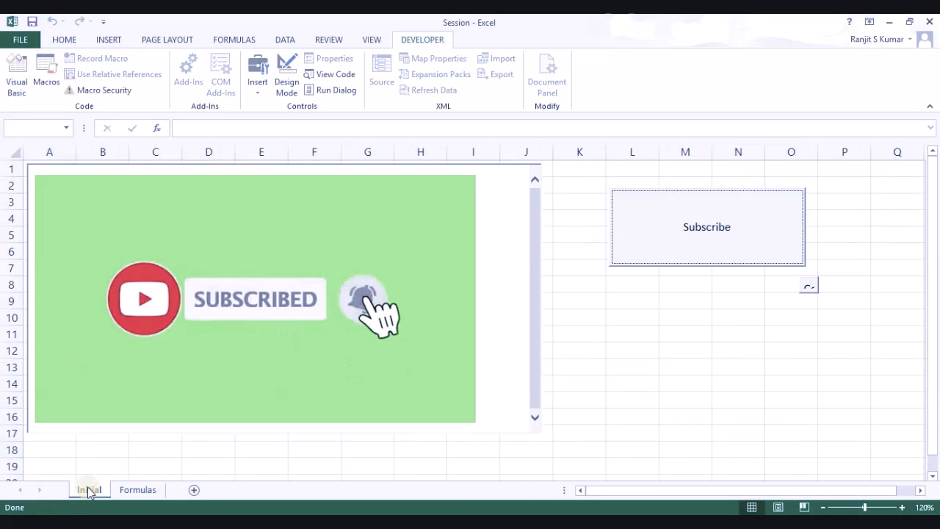